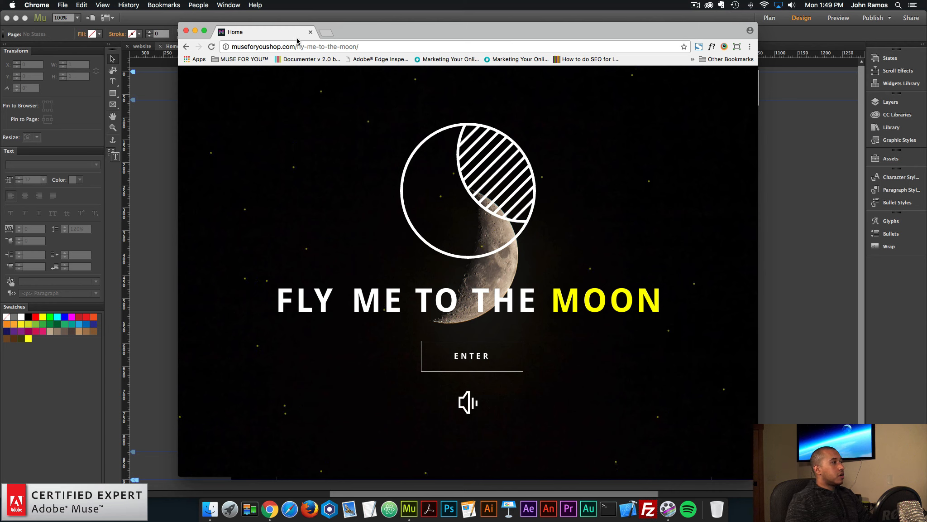
Step: Reload the fly-me-to-the-moon page and adjust the system volume while its intro animation and audio play
{"action": "left_click", "coordinate": [211, 47]}
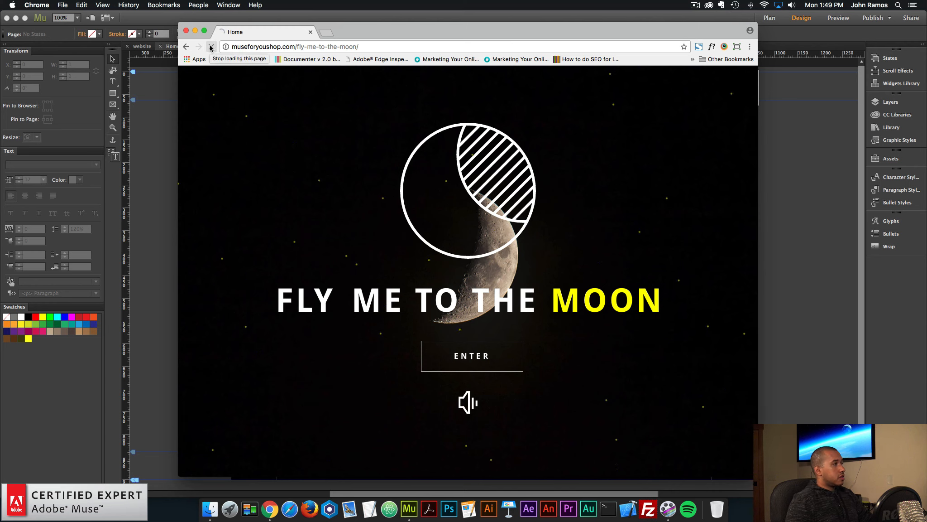
{"action": "key", "text": "XF86AudioRaiseVolume"}
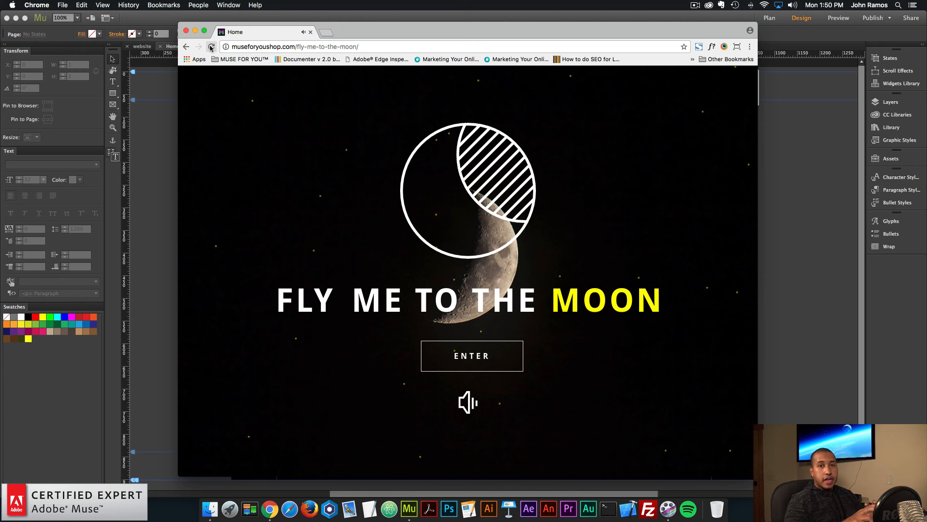
{"action": "key", "text": "XF86AudioRaiseVolume"}
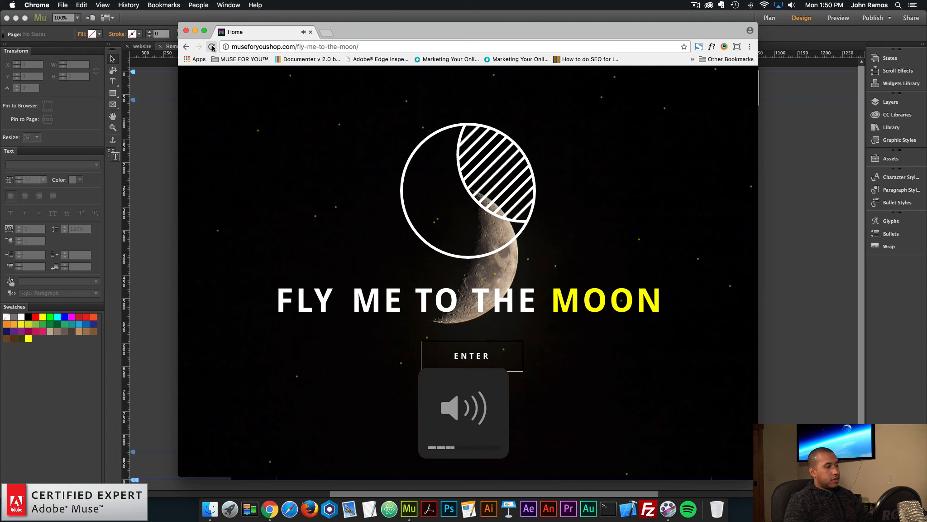
{"action": "key", "text": "XF86AudioLowerVolume"}
{"action": "key", "text": "XF86AudioLowerVolume"}
{"action": "key", "text": "XF86AudioLowerVolume"}
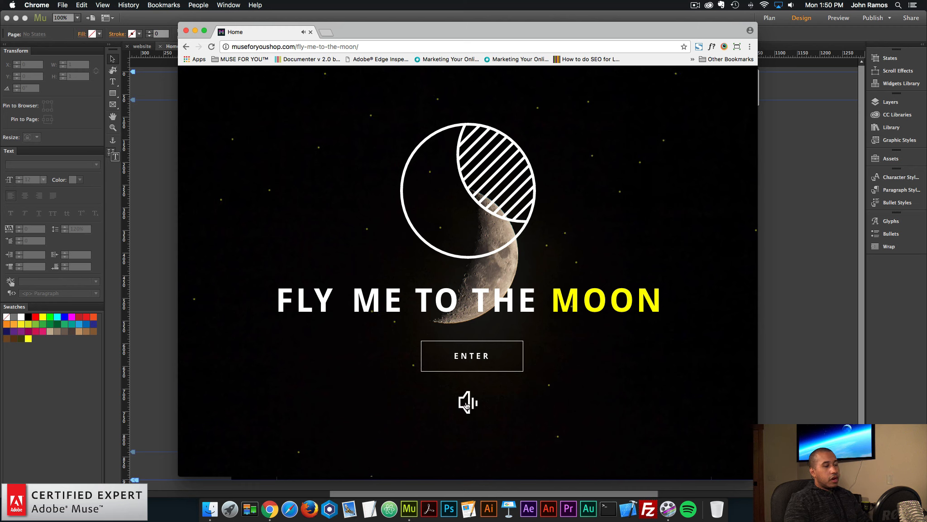
Step: Test the page's speaker icon by toggling the background audio off and on, adjusting the system volume
{"action": "left_click", "coordinate": [467, 404]}
{"action": "key", "text": "XF86AudioRaiseVolume"}
{"action": "left_click", "coordinate": [467, 405]}
{"action": "key", "text": "XF86AudioRaiseVolume"}
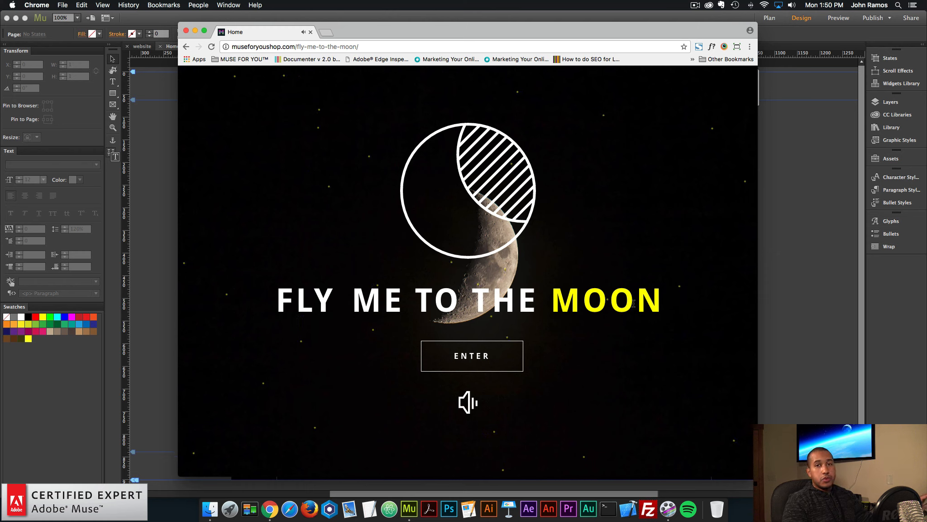
{"action": "key", "text": "XF86AudioLowerVolume"}
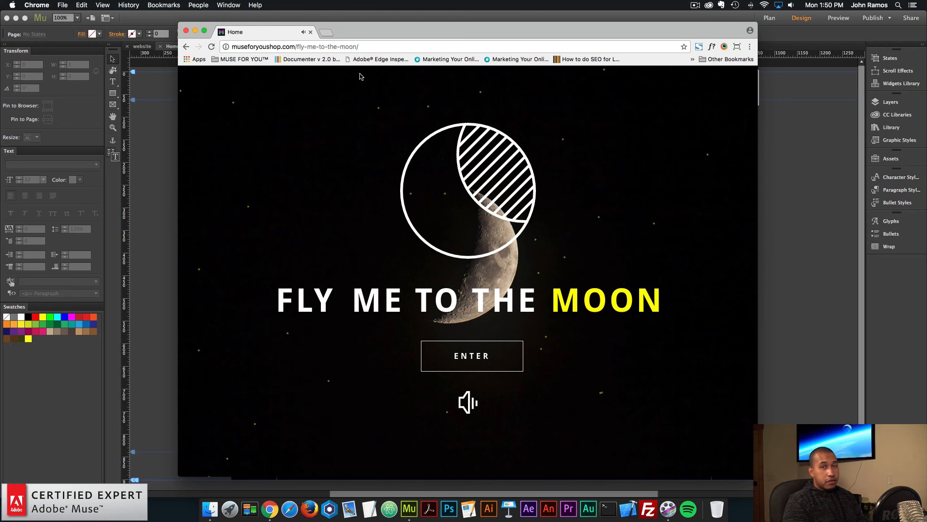
Step: Show the browser window full screen and raise the volume to view the intro animation
{"action": "key", "text": "XF86AudioRaiseVolume"}
{"action": "left_click", "coordinate": [204, 30]}
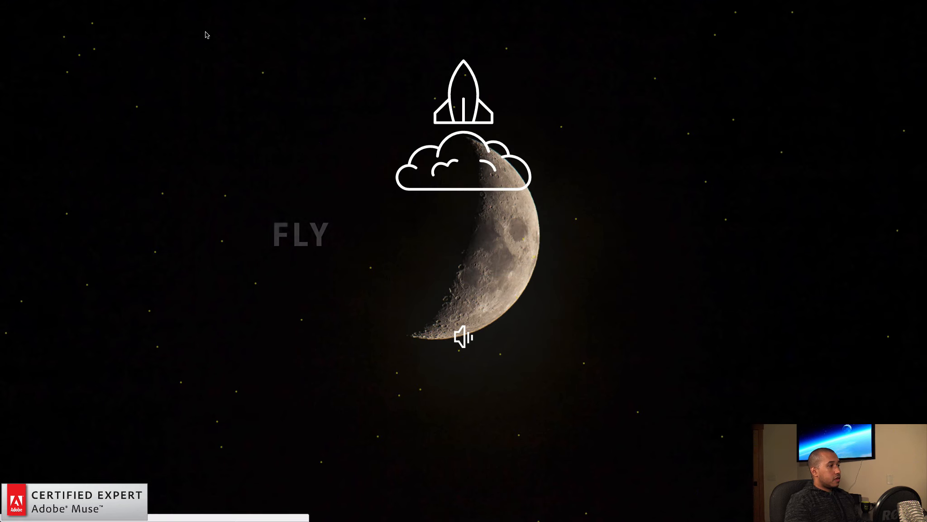
{"action": "key", "text": "XF86AudioRaiseVolume"}
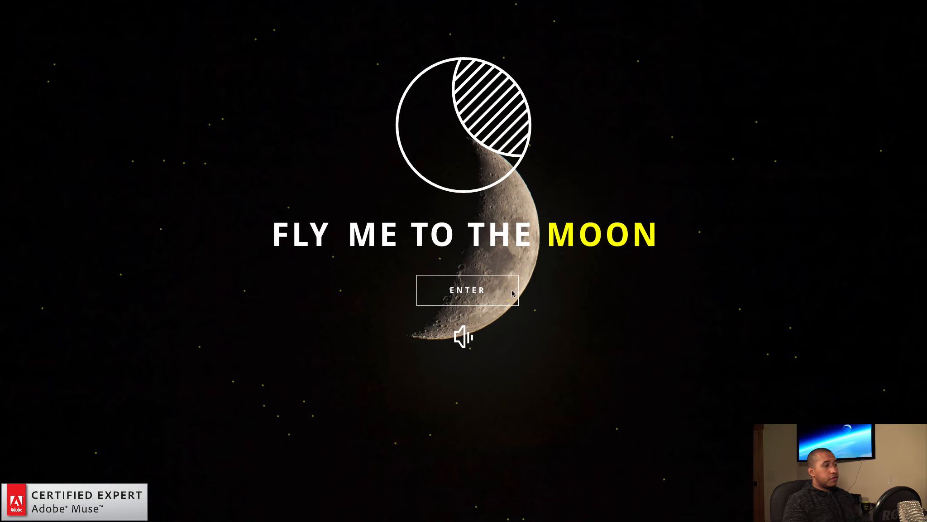
Step: Follow the page's ENTER link, return to the intro page and lower the volume
{"action": "left_click", "coordinate": [479, 292]}
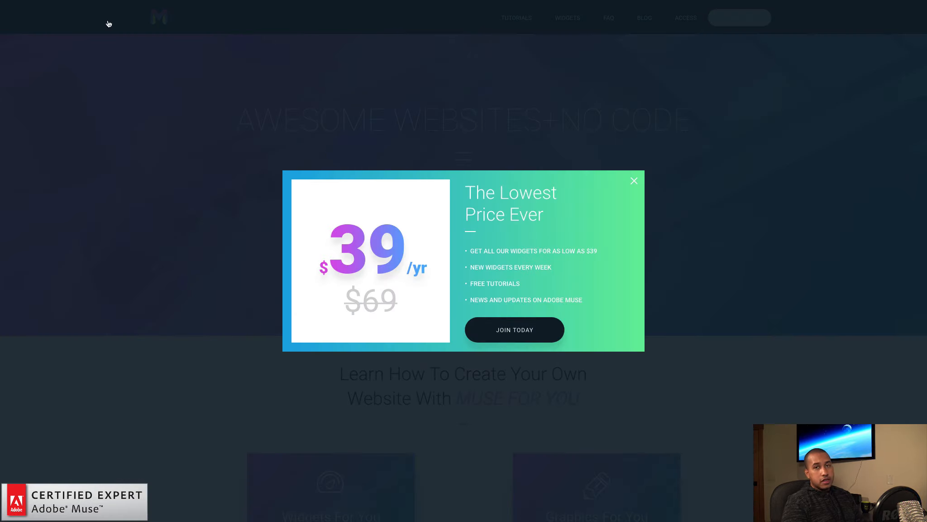
{"action": "mouse_move", "coordinate": [2, 1]}
{"action": "left_click", "coordinate": [7, 35]}
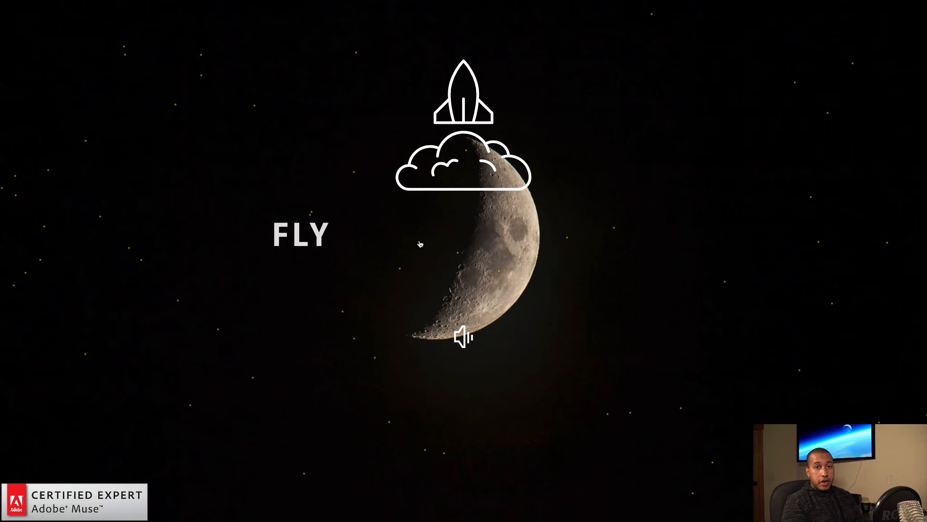
{"action": "key", "text": "XF86AudioLowerVolume"}
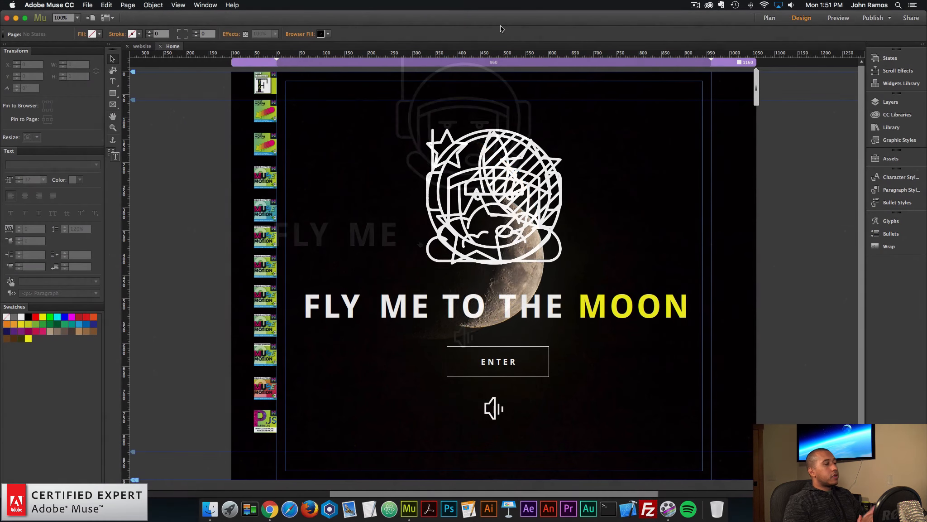
Step: Select the stacked space icon animation and the FLY text frame on the Muse Home page to inspect them
{"action": "left_click", "coordinate": [508, 219]}
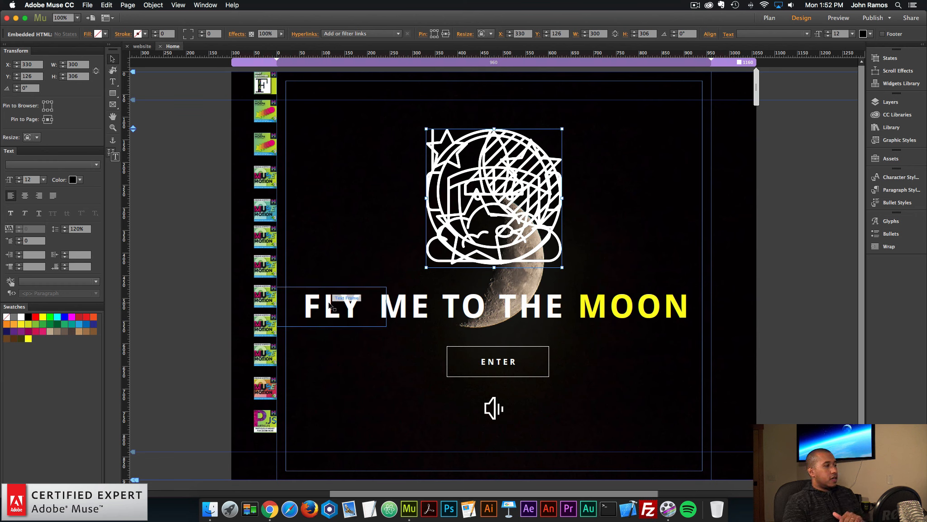
{"action": "left_click", "coordinate": [346, 302]}
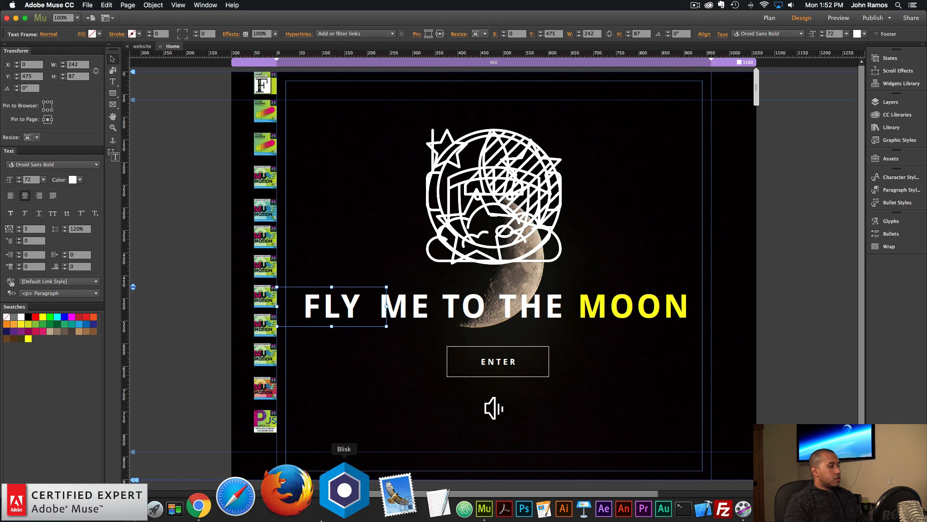
Step: Switch to Chrome, go to pixellove.com/free-ios-space-icons and look through the free space icons
{"action": "left_click", "coordinate": [269, 509]}
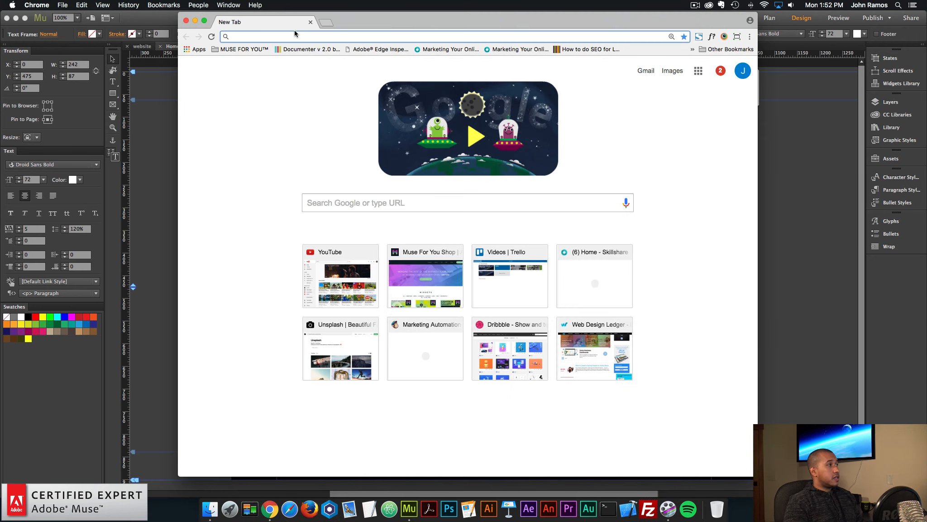
{"action": "type", "text": "pixellove.co"}
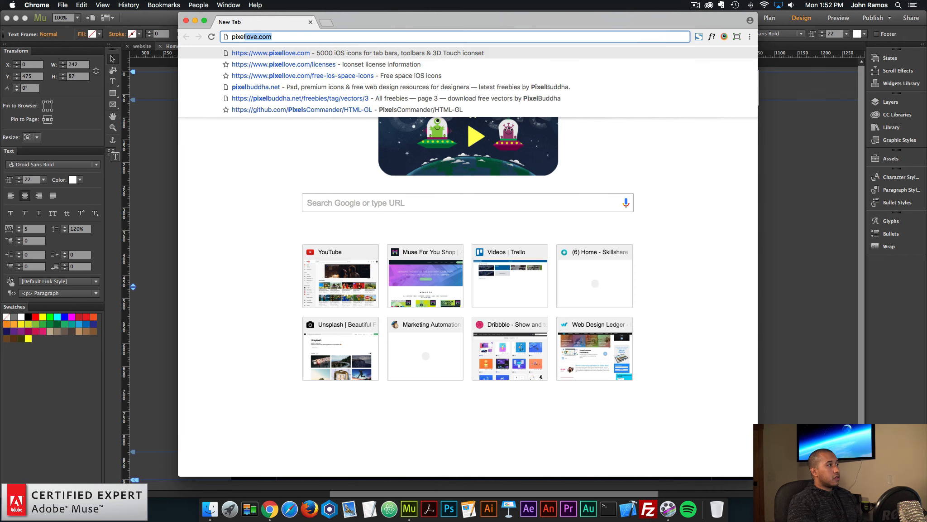
{"action": "type", "text": "m/f"}
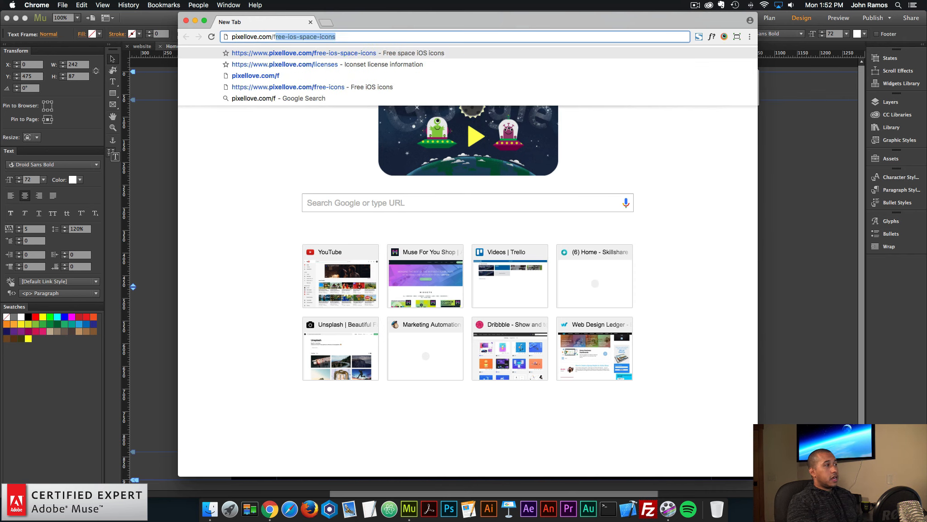
{"action": "type", "text": "ree-ios-space-icon"}
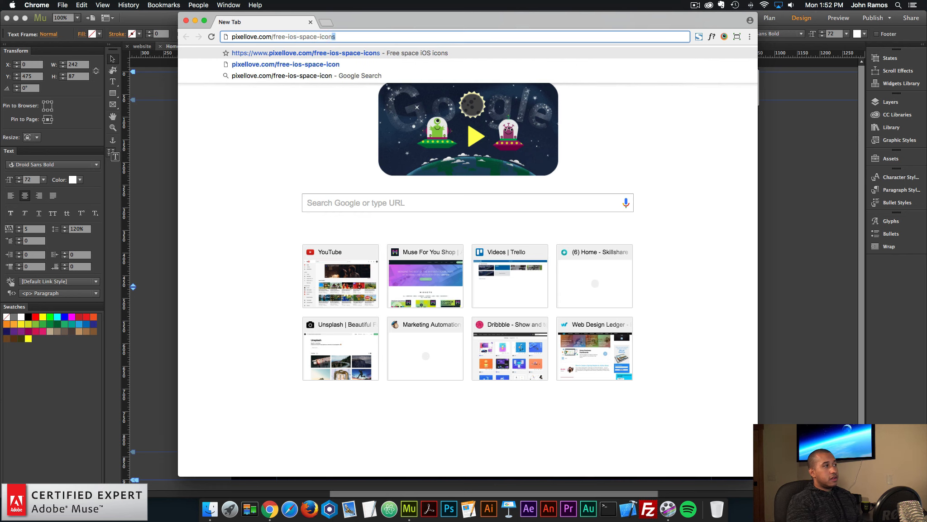
{"action": "key", "text": "Return"}
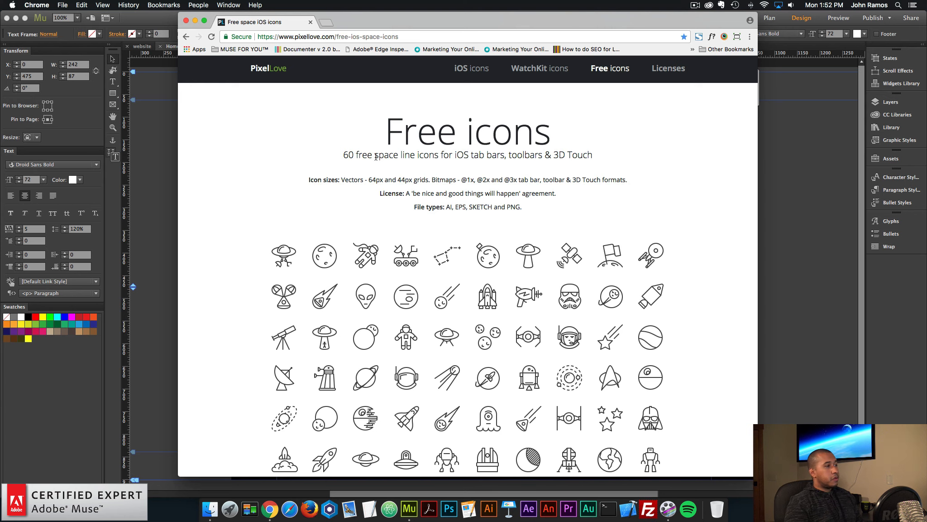
{"action": "scroll", "coordinate": [466, 219], "scroll_direction": "down", "scroll_amount": 4}
{"action": "scroll", "coordinate": [466, 223], "scroll_direction": "up", "scroll_amount": 3}
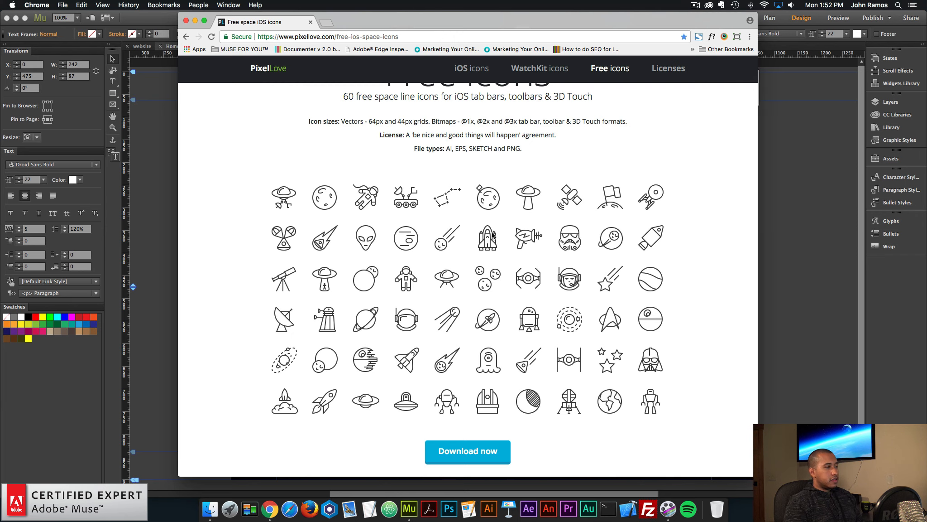
{"action": "scroll", "coordinate": [480, 267], "scroll_direction": "down", "scroll_amount": 2}
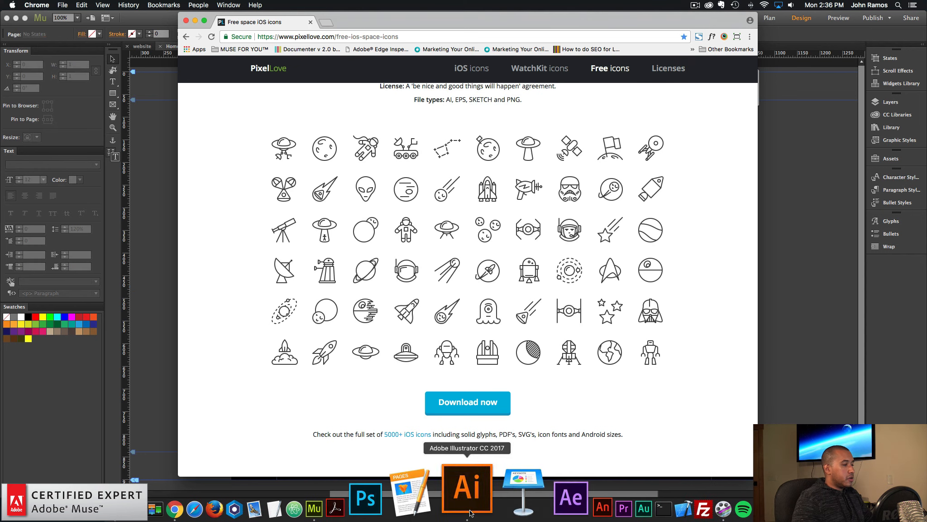
Step: Switch to Illustrator and create a new 500 x 500 px document in RGB color mode
{"action": "left_click", "coordinate": [471, 510]}
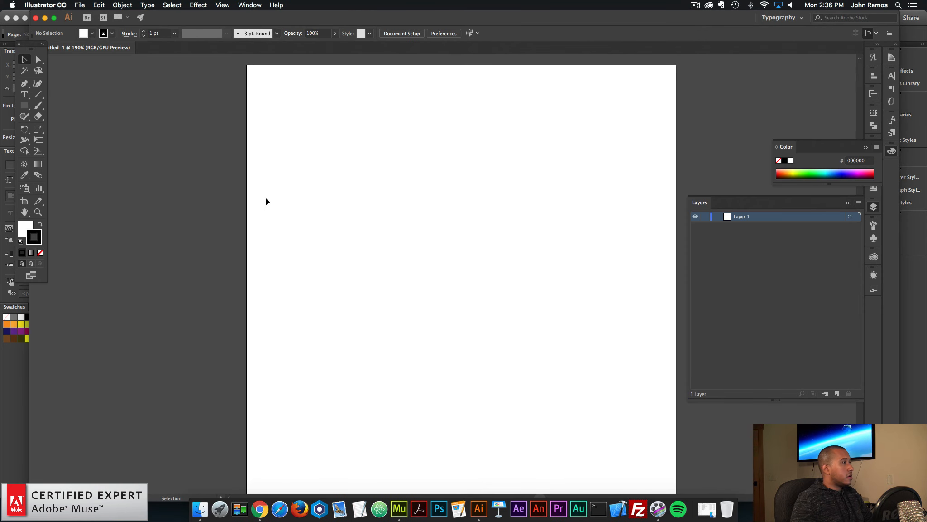
{"action": "left_click", "coordinate": [80, 5]}
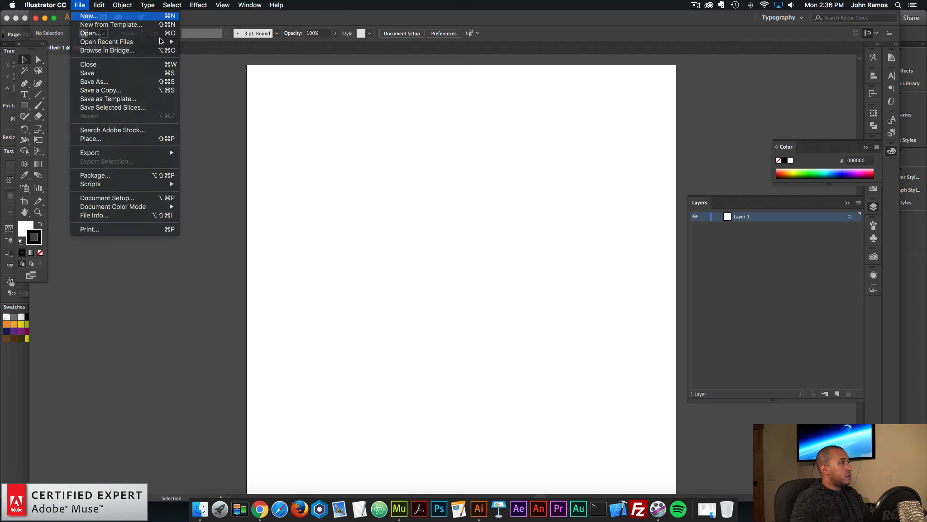
{"action": "key", "text": "super+n"}
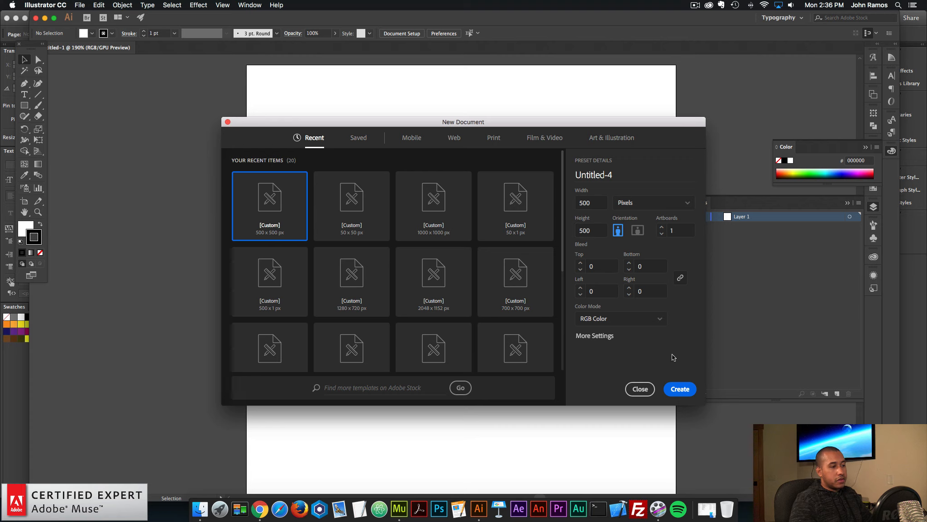
{"action": "left_click", "coordinate": [680, 390]}
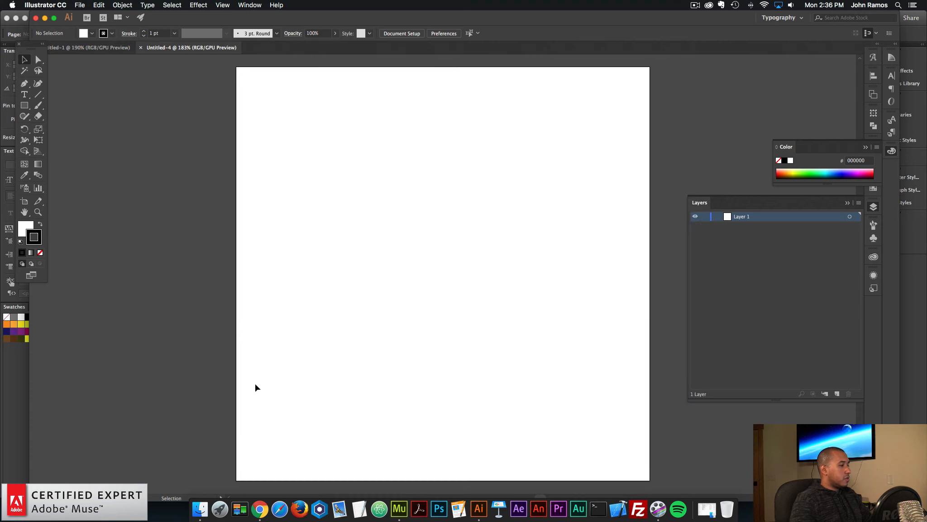
Step: Open Space.ai from the Vector folder inside PixelLove-60-ios-space-icons in Finder
{"action": "left_click", "coordinate": [200, 508]}
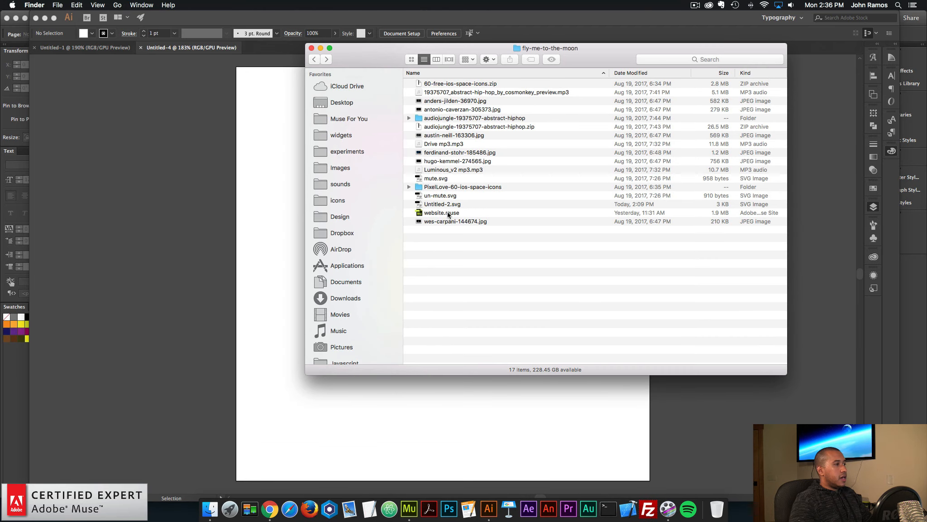
{"action": "left_click", "coordinate": [449, 188]}
{"action": "double_click", "coordinate": [465, 187]}
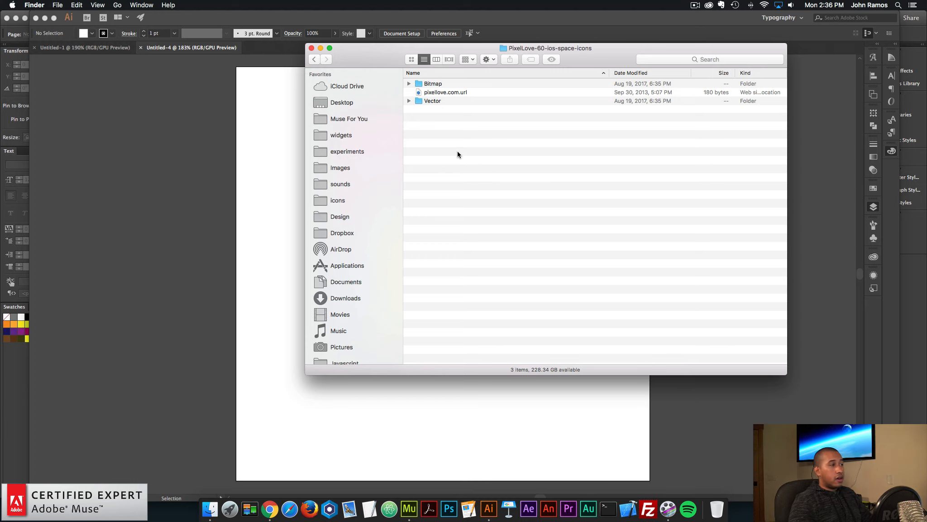
{"action": "left_click", "coordinate": [427, 102]}
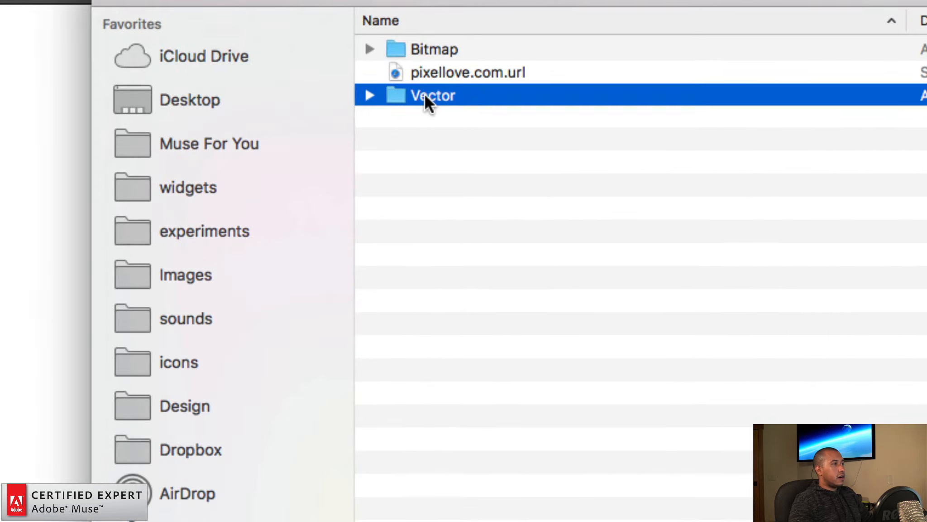
{"action": "double_click", "coordinate": [423, 92]}
{"action": "left_click", "coordinate": [402, 48]}
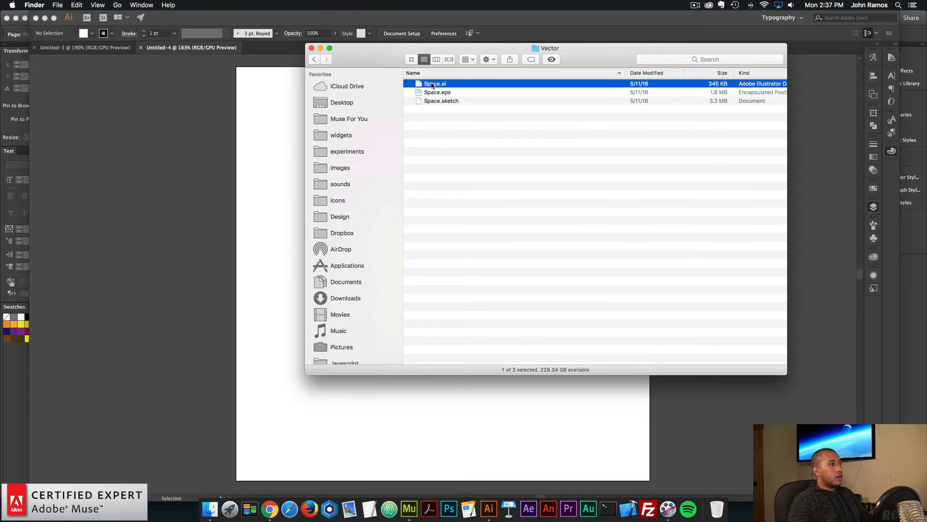
{"action": "double_click", "coordinate": [431, 84]}
{"action": "left_click", "coordinate": [554, 279]}
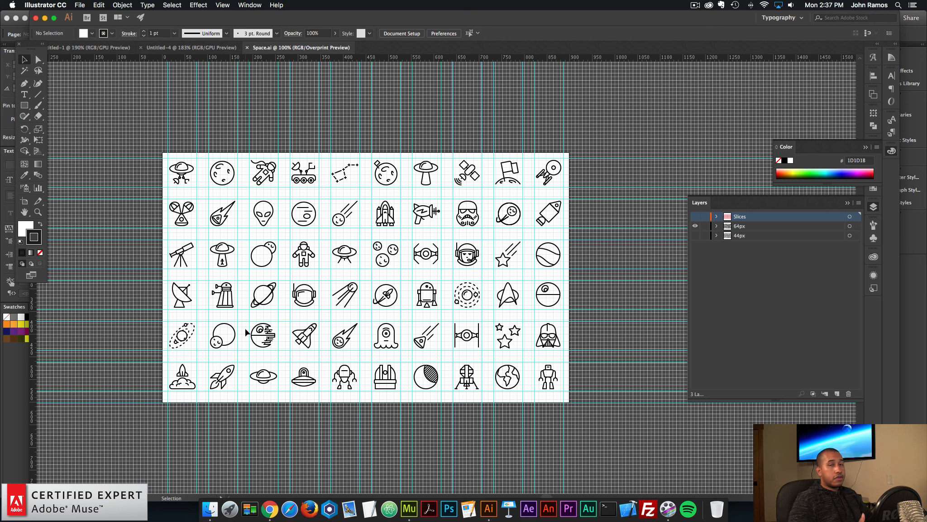
Step: Inspect the rocket launch icon above the clouds and the neighbouring tilted rocket icon by selecting them
{"action": "left_click", "coordinate": [178, 392]}
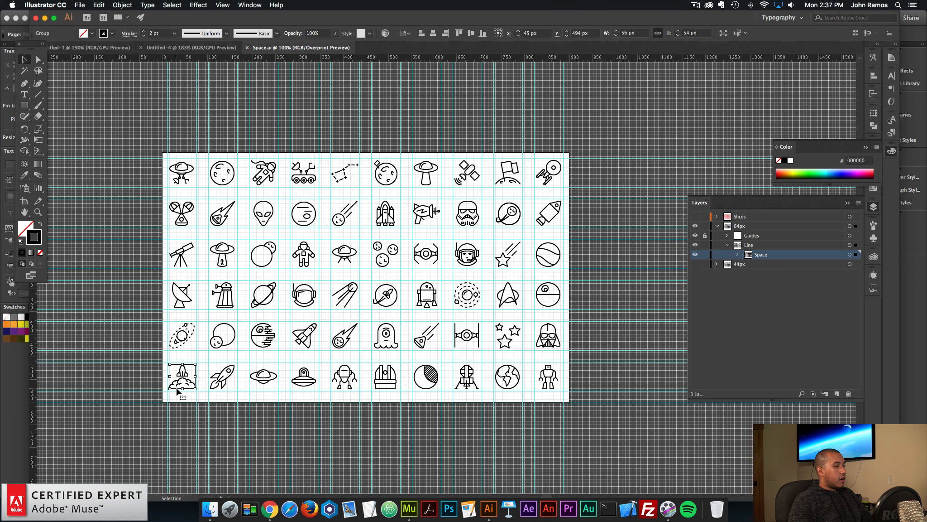
{"action": "key", "text": "super+equal"}
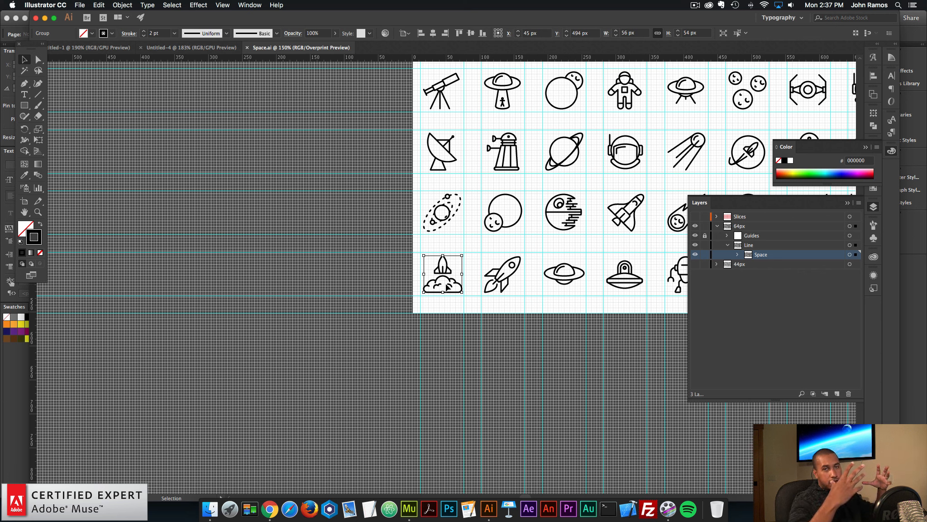
{"action": "left_click", "coordinate": [516, 284]}
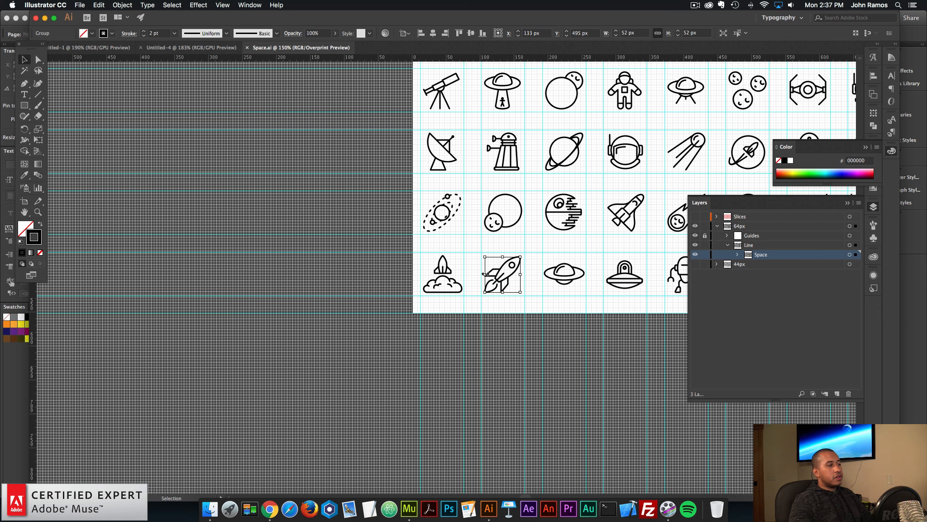
{"action": "left_click", "coordinate": [449, 276]}
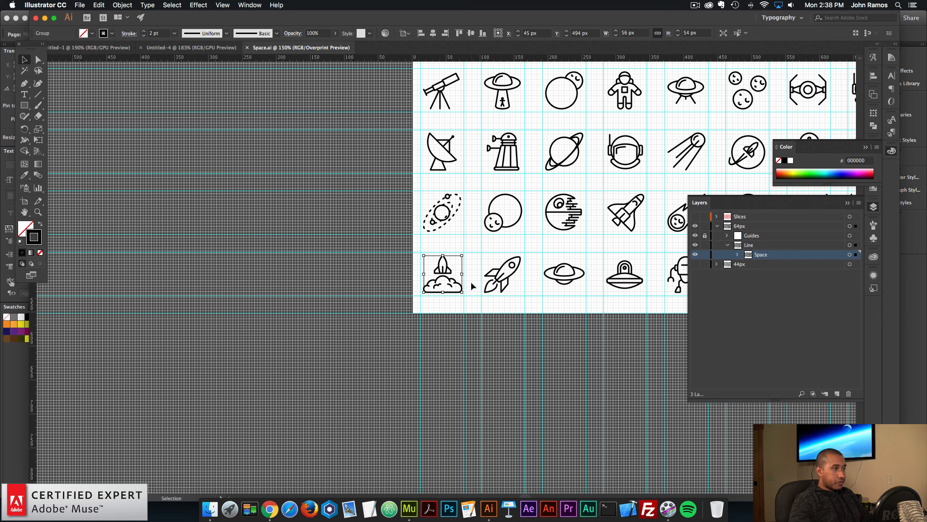
Step: Select the helmeted astronaut face icon in the row with the telescope and the UFOs
{"action": "scroll", "coordinate": [471, 285], "scroll_direction": "right", "scroll_amount": 5}
{"action": "scroll", "coordinate": [464, 284], "scroll_direction": "right", "scroll_amount": 7}
{"action": "scroll", "coordinate": [464, 284], "scroll_direction": "up", "scroll_amount": 2}
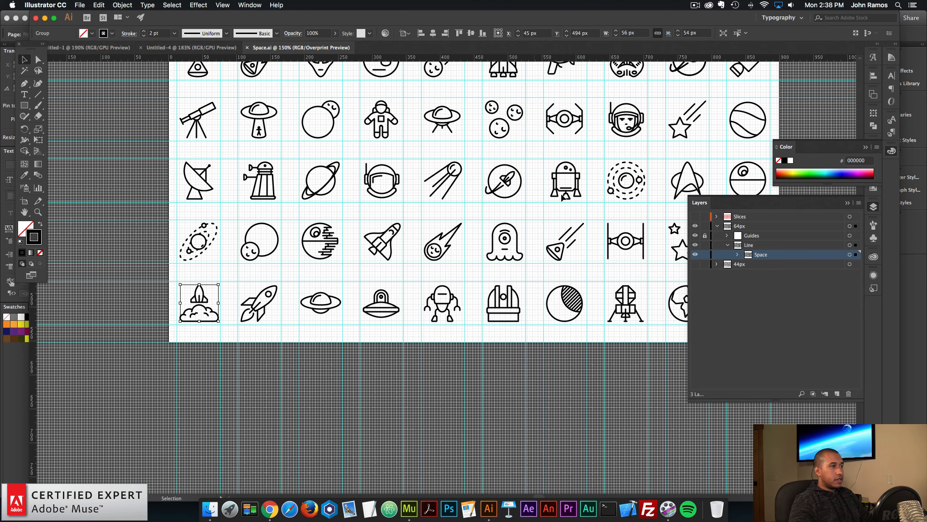
{"action": "left_click", "coordinate": [627, 133]}
{"action": "left_click", "coordinate": [627, 132]}
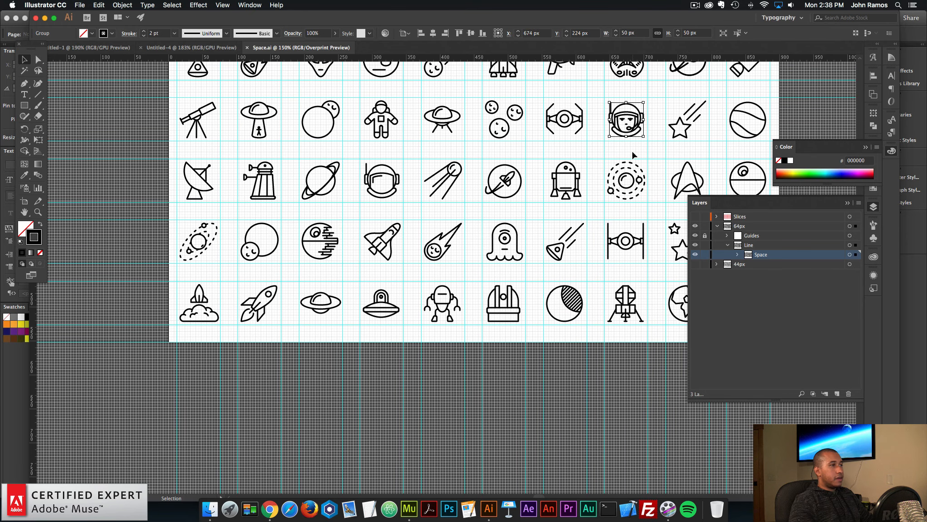
Step: Inspect the three-star icon, the half-shaded moon icon and the cratered moon icon by selecting each one
{"action": "scroll", "coordinate": [634, 155], "scroll_direction": "up", "scroll_amount": 3}
{"action": "scroll", "coordinate": [629, 204], "scroll_direction": "right", "scroll_amount": 4}
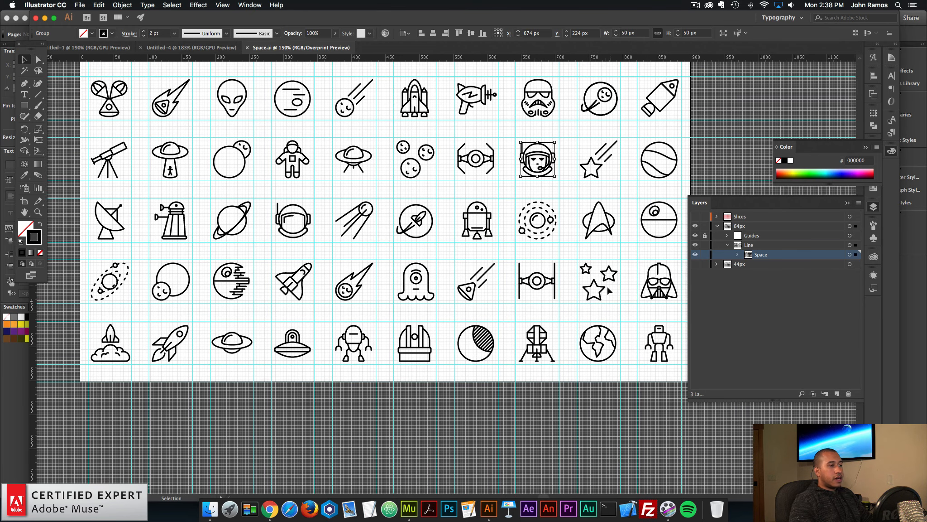
{"action": "left_click", "coordinate": [602, 292]}
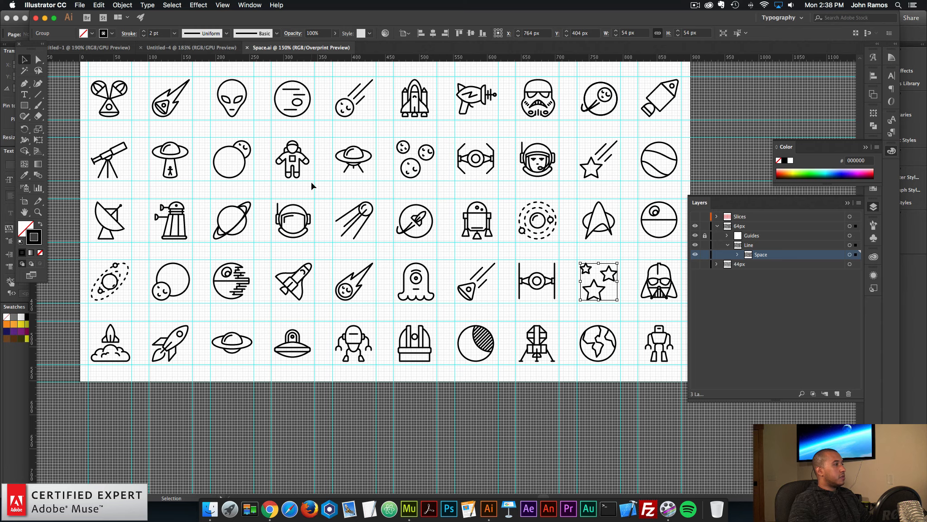
{"action": "scroll", "coordinate": [313, 181], "scroll_direction": "up", "scroll_amount": 4}
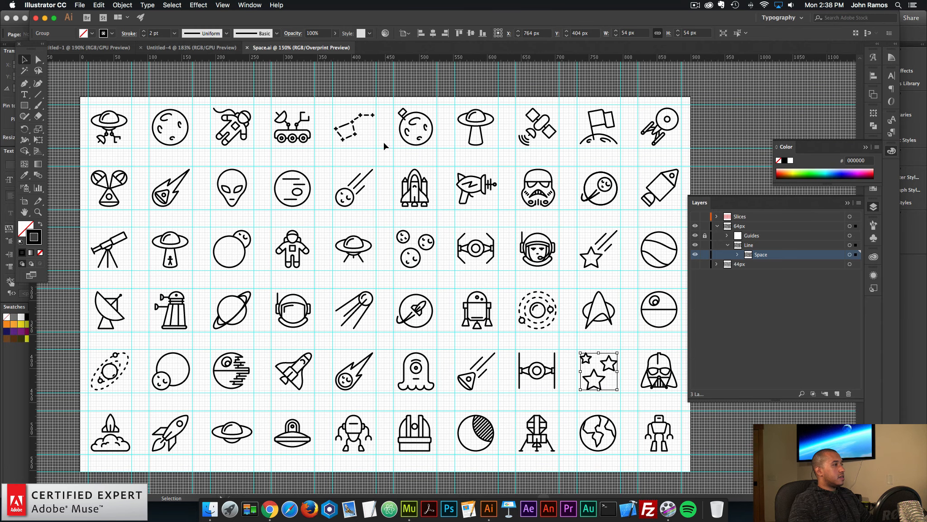
{"action": "left_click", "coordinate": [486, 449]}
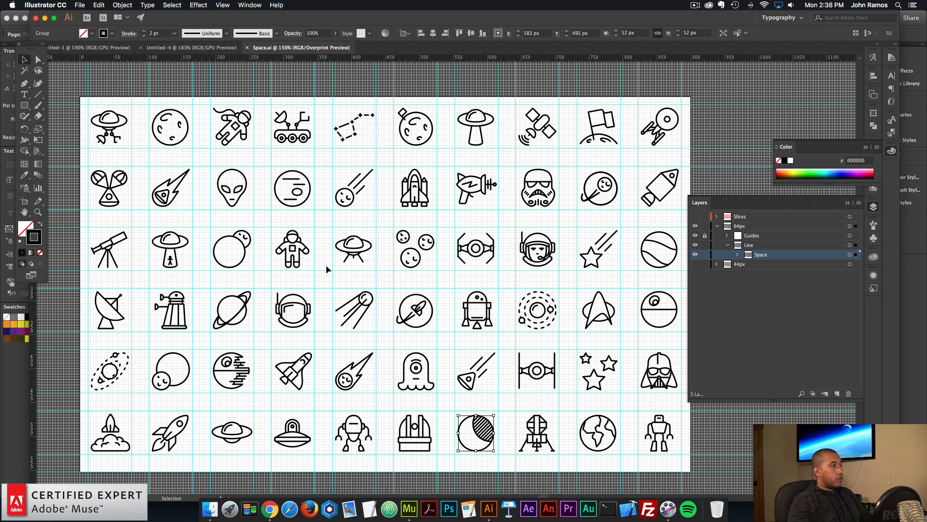
{"action": "left_click", "coordinate": [172, 114]}
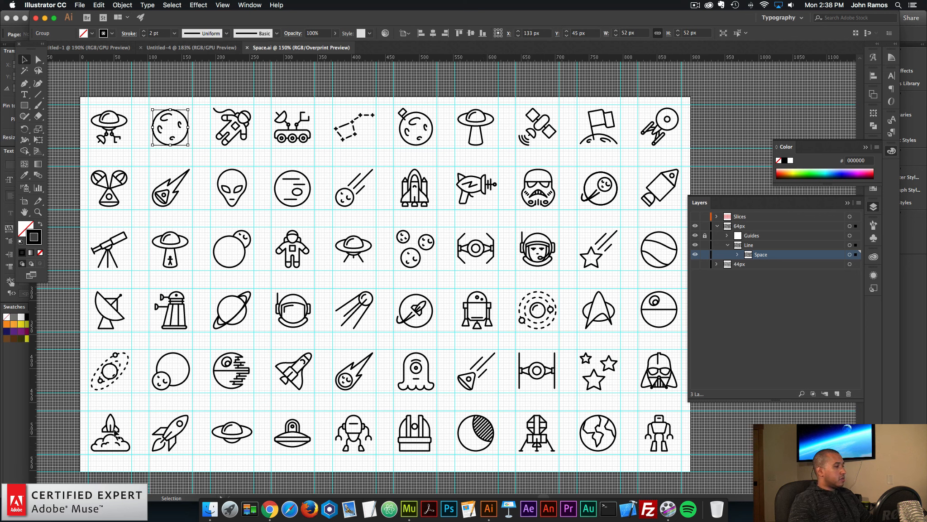
Step: Copy the rocket launch icon above the clouds and paste it into the Untitled-4 document
{"action": "left_click", "coordinate": [123, 448]}
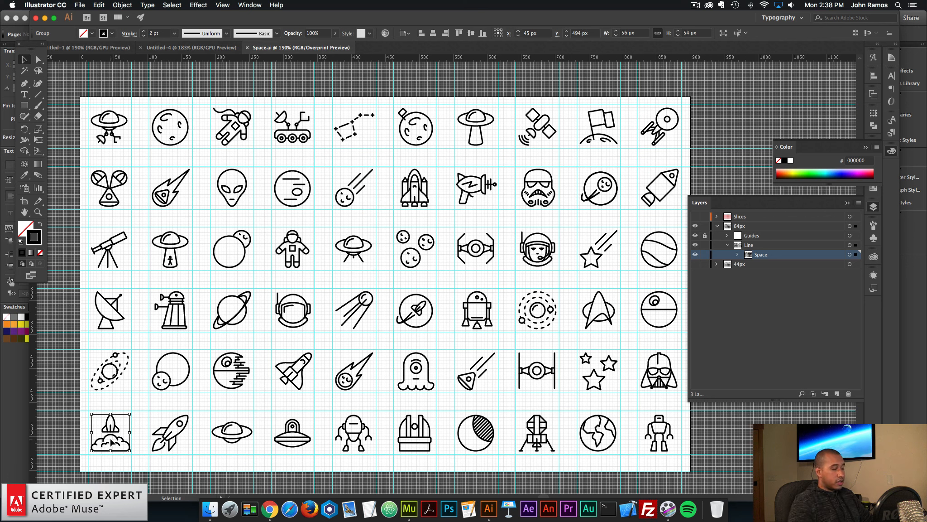
{"action": "key", "text": "a"}
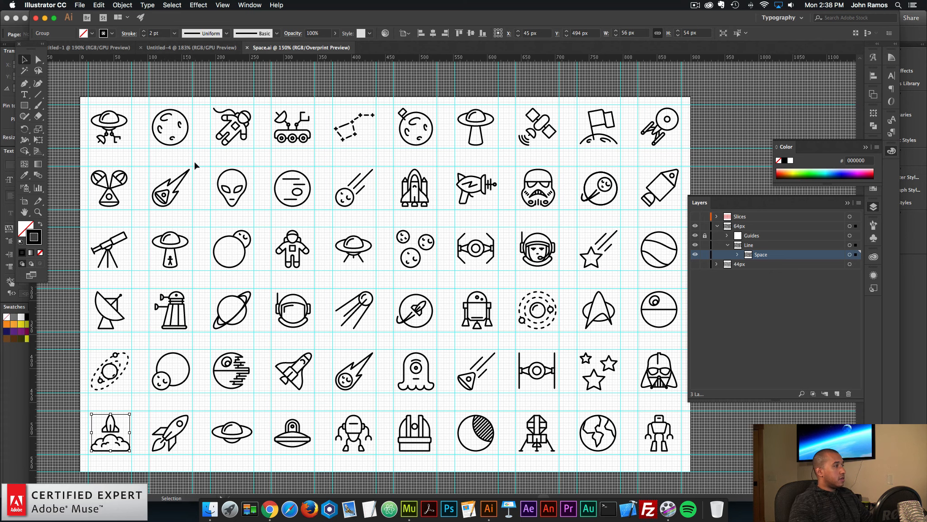
{"action": "left_click", "coordinate": [189, 47]}
{"action": "key", "text": "v"}
{"action": "key", "text": "super+v"}
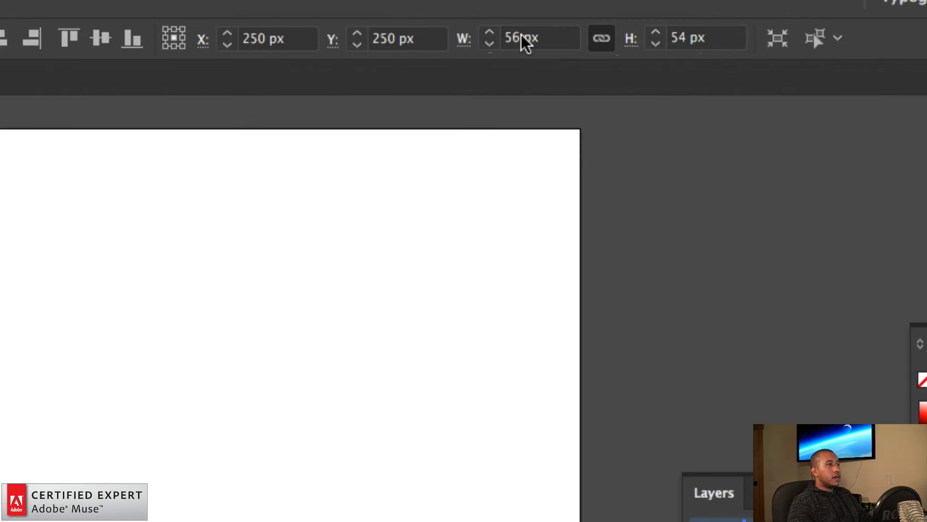
Step: Set the pasted rocket launch icon's width to 480 px with its proportions linked
{"action": "left_click", "coordinate": [619, 32]}
{"action": "type", "text": "480"}
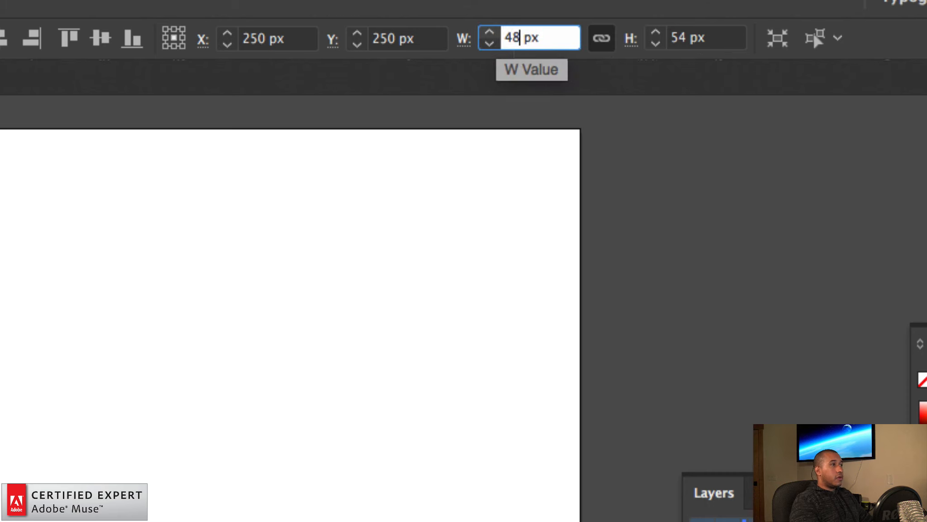
{"action": "key", "text": "BackSpace"}
{"action": "key", "text": "BackSpace"}
{"action": "key", "text": "BackSpace"}
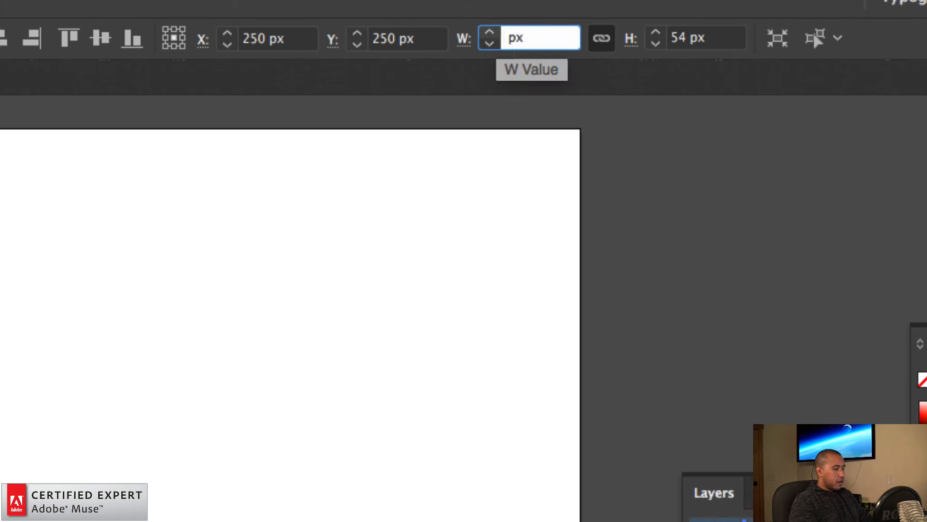
{"action": "type", "text": "56"}
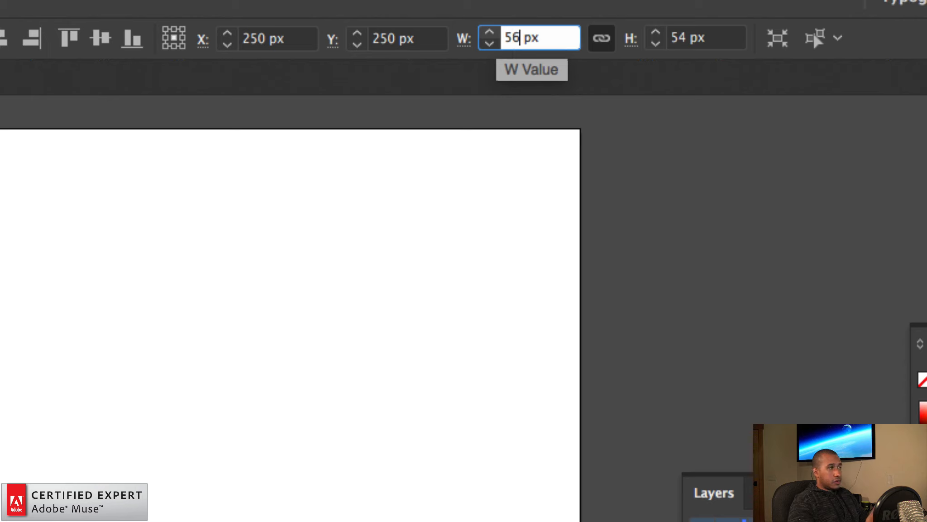
{"action": "key", "text": "BackSpace"}
{"action": "key", "text": "BackSpace"}
{"action": "type", "text": "480"}
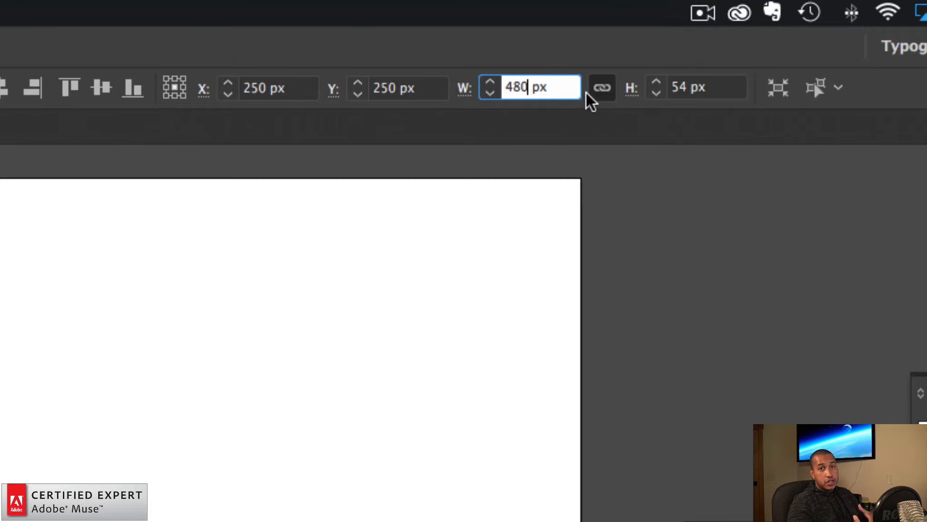
{"action": "key", "text": "Return"}
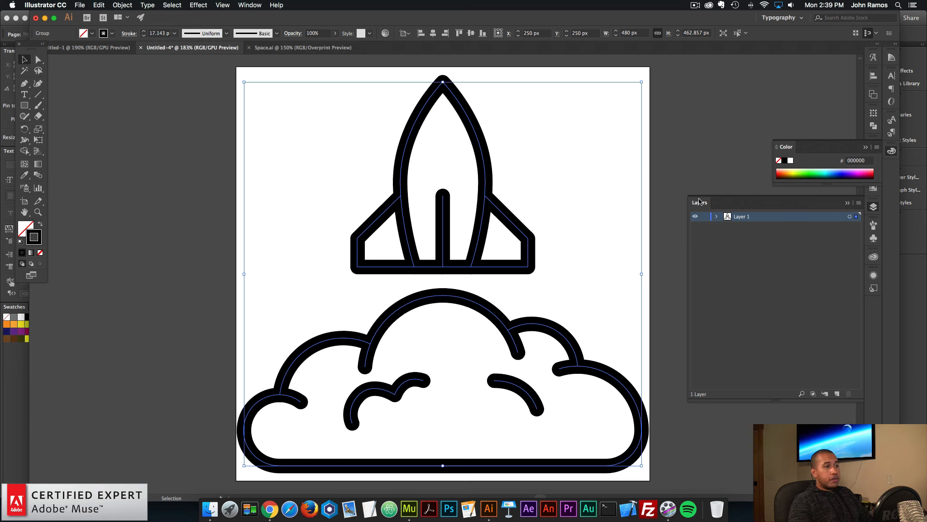
Step: Expand Layer 1 and its spa-launch group to examine the individual paths in the rocket icon
{"action": "left_click", "coordinate": [875, 206]}
{"action": "left_click", "coordinate": [873, 207]}
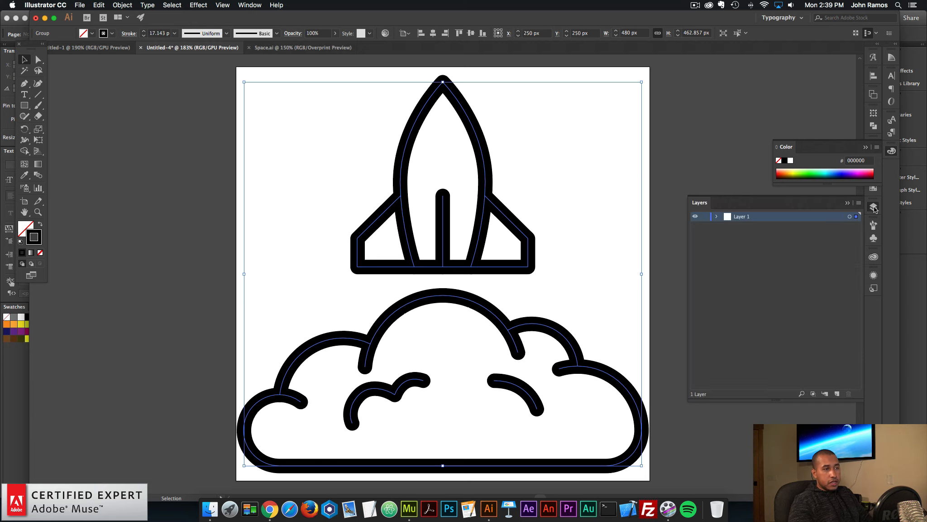
{"action": "left_click", "coordinate": [716, 216]}
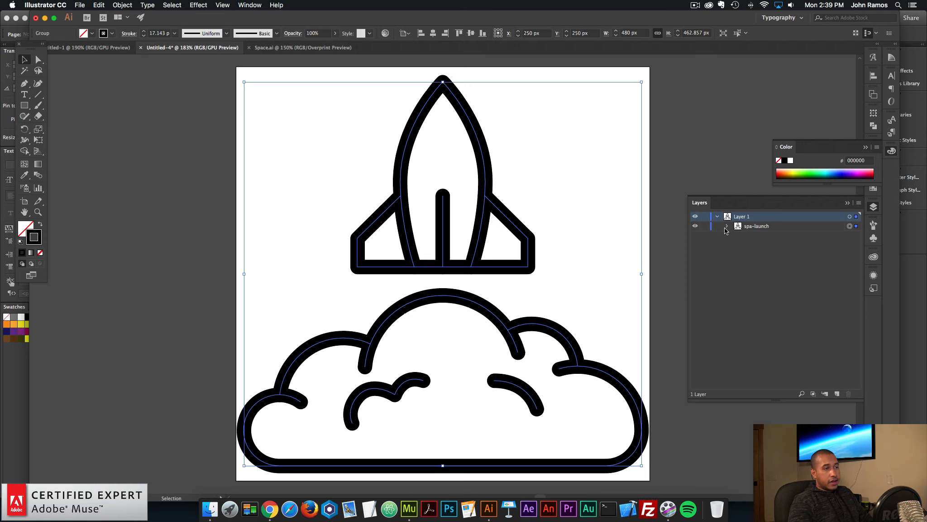
{"action": "left_click", "coordinate": [726, 226]}
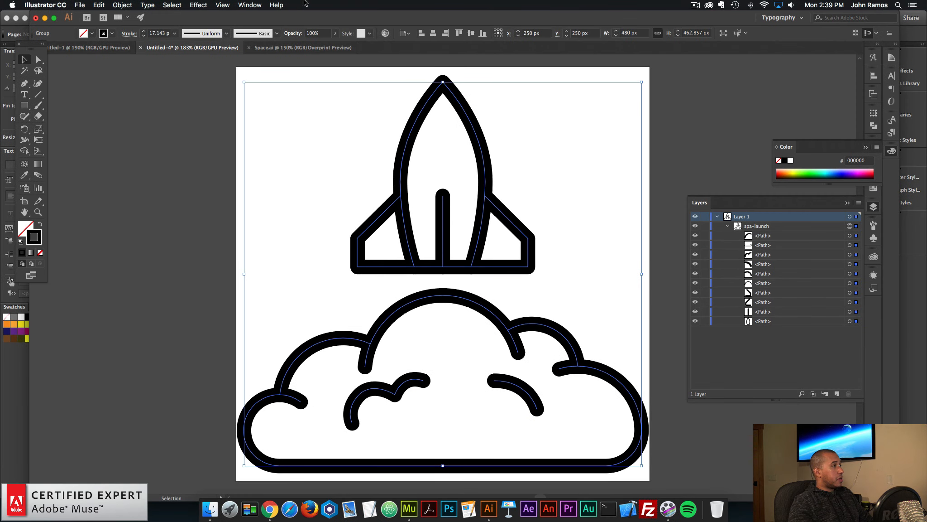
{"action": "left_click", "coordinate": [255, 4]}
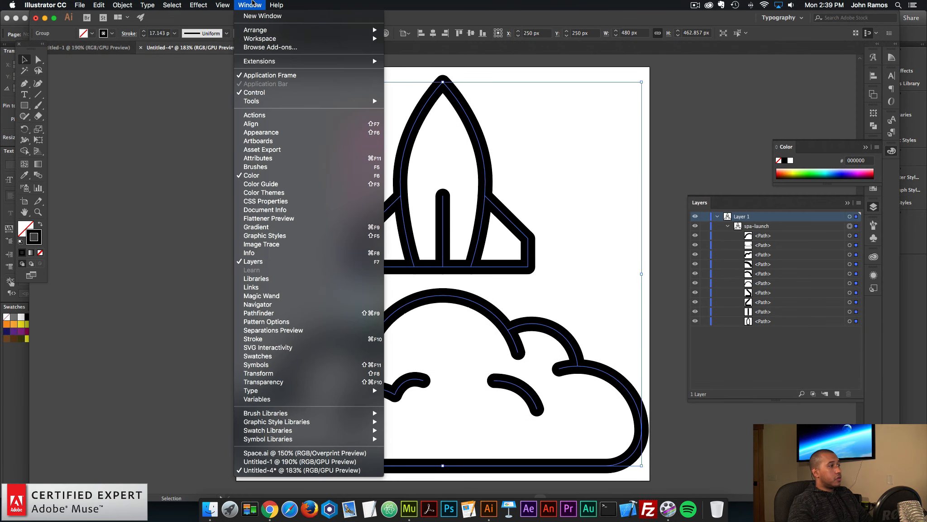
{"action": "left_click", "coordinate": [819, 363]}
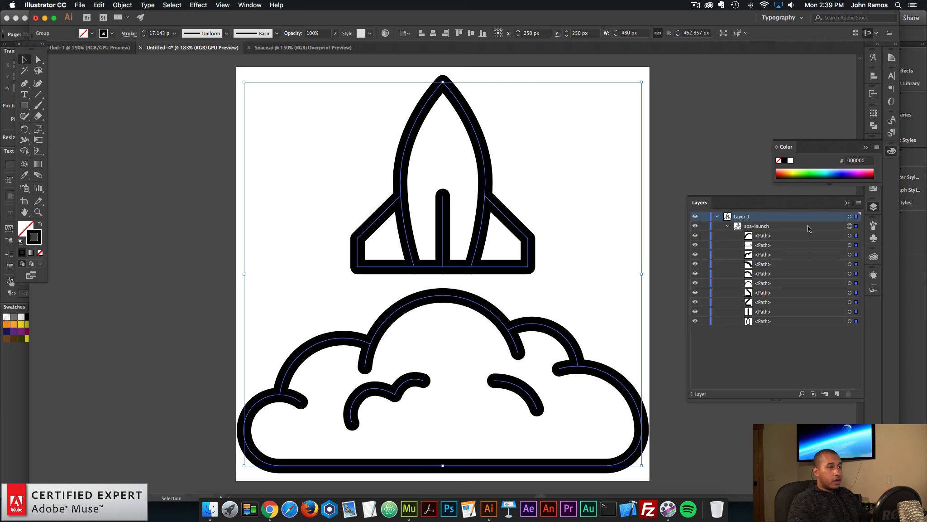
Step: Combine all paths of the rocket launch artwork into one compound path and deselect it
{"action": "left_click", "coordinate": [688, 179]}
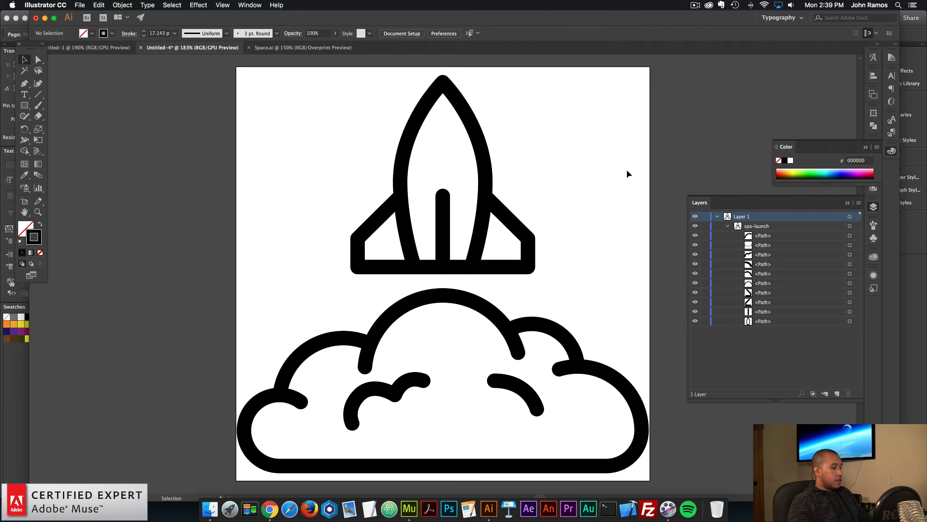
{"action": "key", "text": "super+a"}
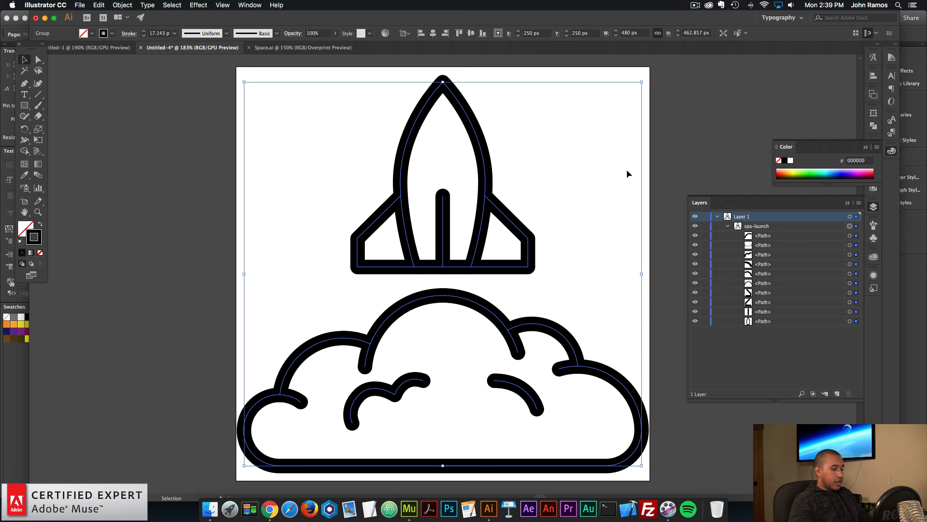
{"action": "key", "text": "super+8"}
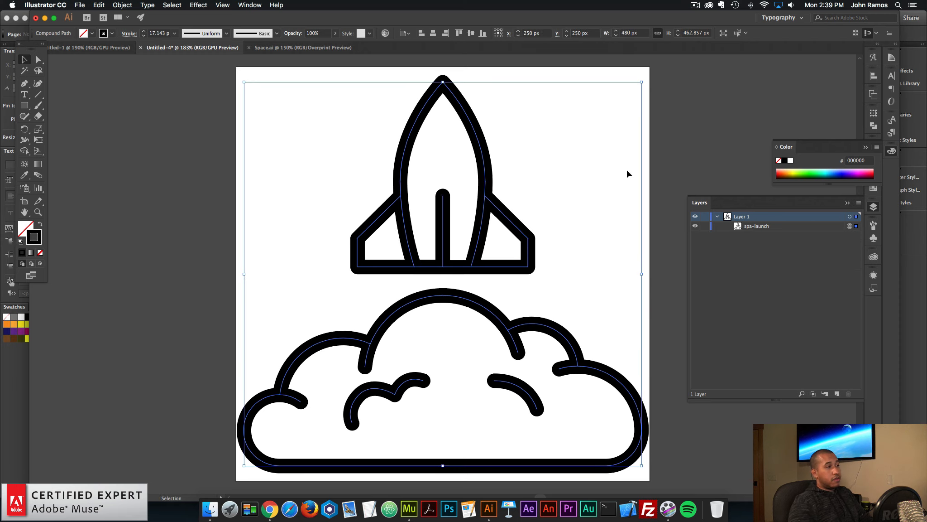
{"action": "left_click", "coordinate": [90, 148]}
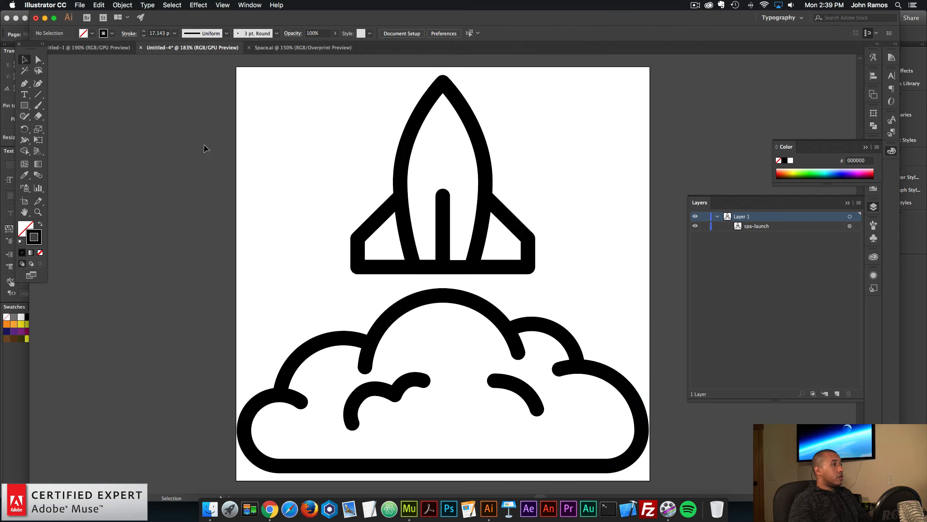
Step: Look up the Compound Path commands for the rocket artwork and undo its compound path
{"action": "key", "text": "super+a"}
{"action": "left_click", "coordinate": [122, 5]}
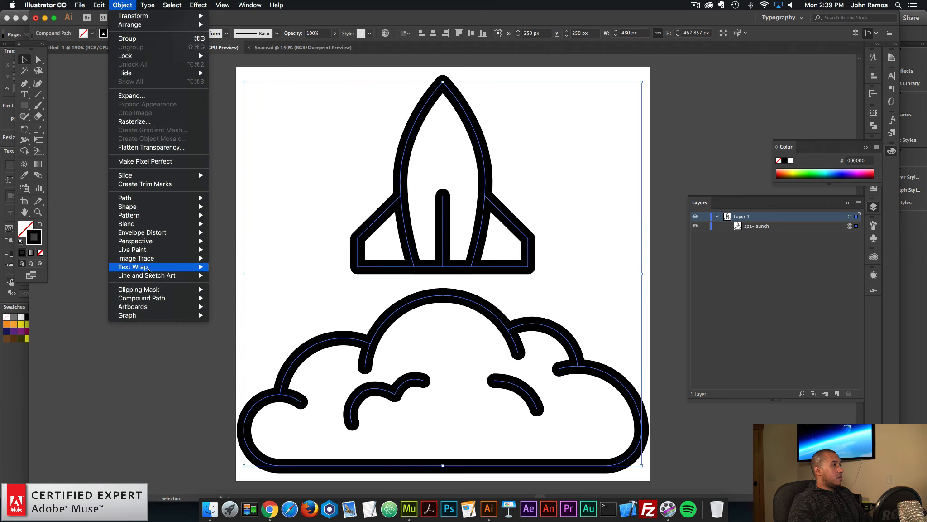
{"action": "mouse_move", "coordinate": [146, 299]}
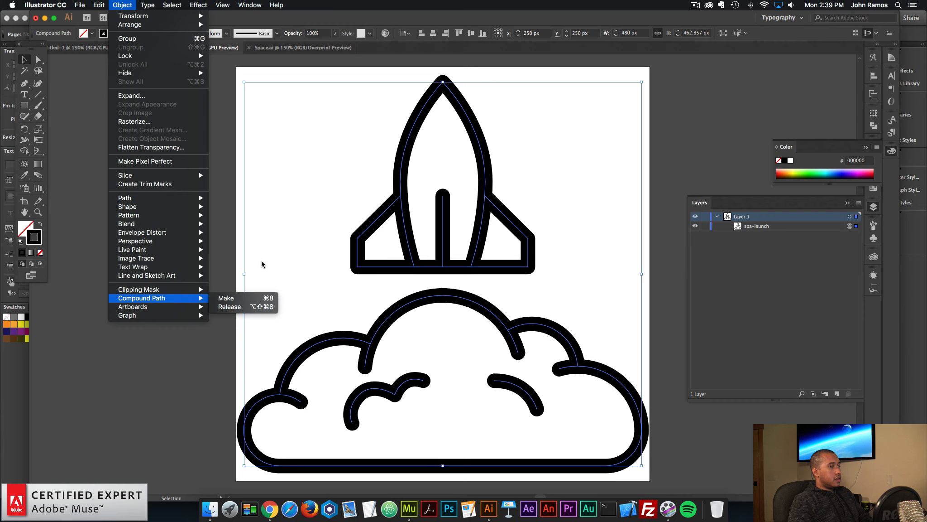
{"action": "left_click", "coordinate": [367, 293]}
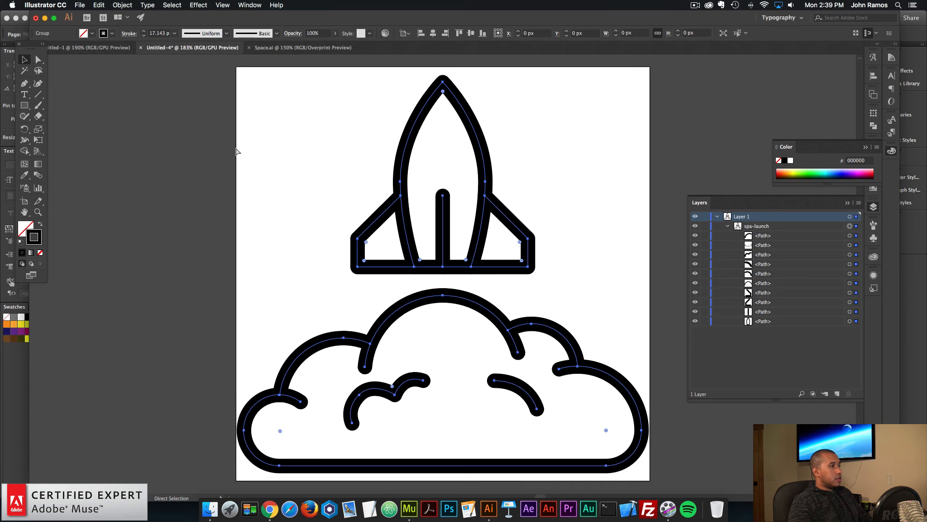
Step: Make a compound path from the spa-launch group, deselect the artwork and highlight its entry in Layer 1
{"action": "left_click", "coordinate": [122, 5]}
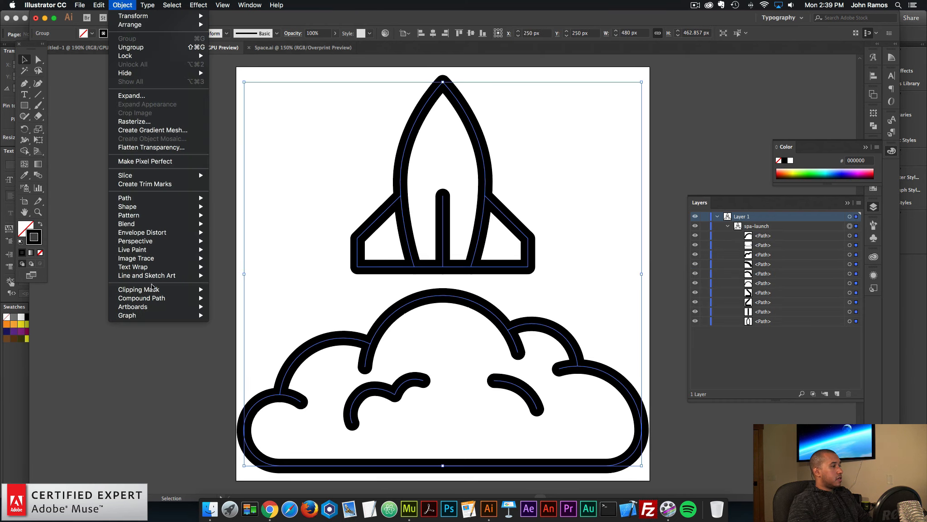
{"action": "mouse_move", "coordinate": [145, 300]}
{"action": "left_click", "coordinate": [238, 298]}
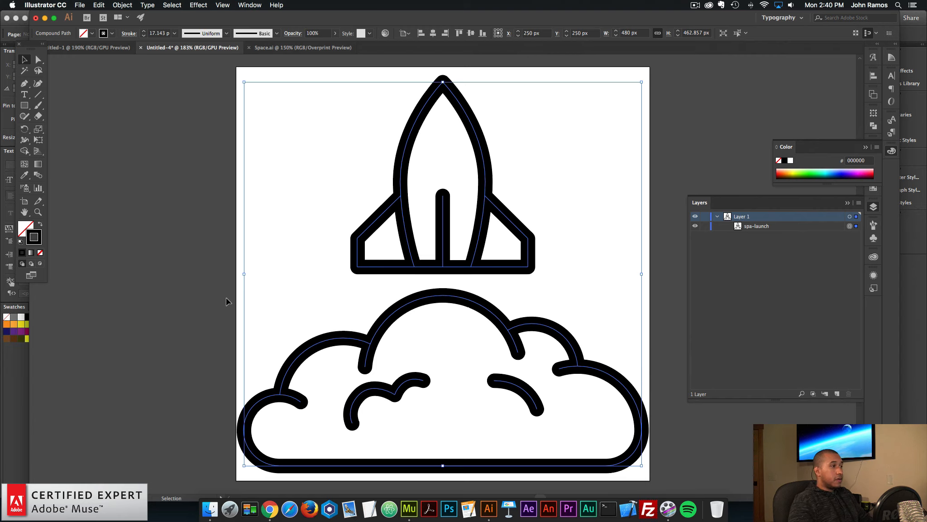
{"action": "left_click", "coordinate": [177, 271]}
{"action": "left_click", "coordinate": [798, 229]}
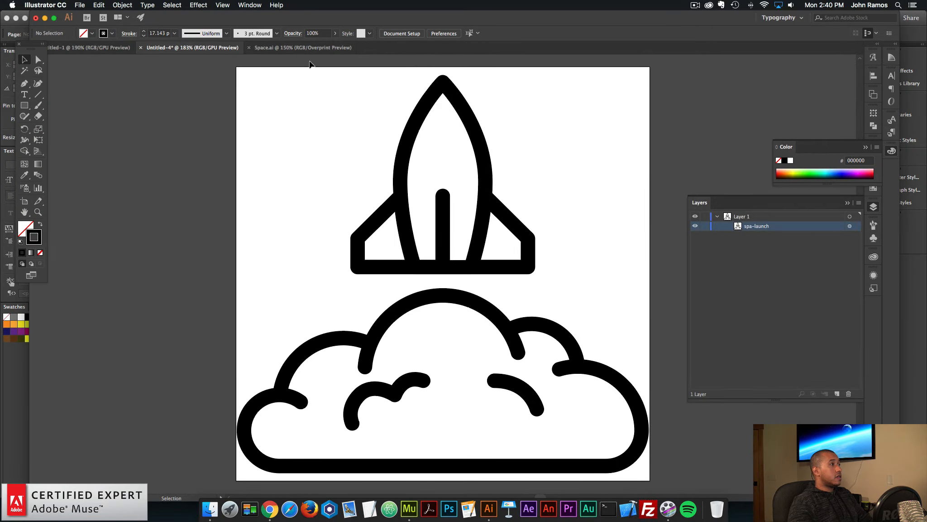
Step: Copy the helmeted astronaut icon from Space.ai and paste it into the Untitled-4 document
{"action": "left_click", "coordinate": [302, 48]}
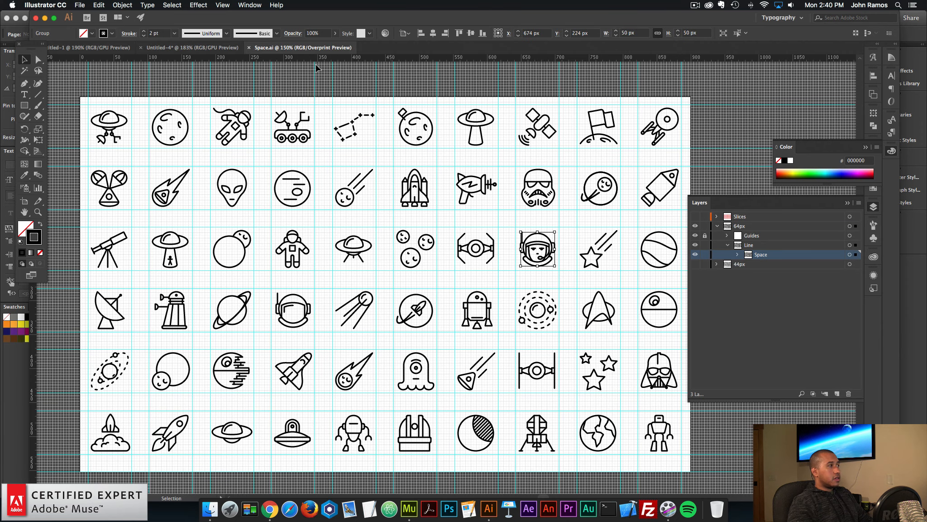
{"action": "left_click", "coordinate": [192, 47]}
{"action": "key", "text": "super+v"}
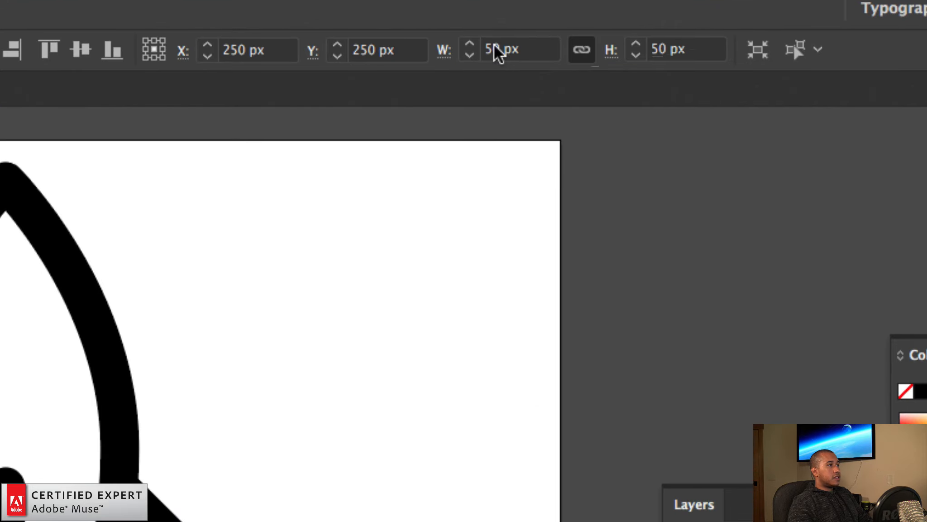
Step: Scale the astronaut icon to 520 px wide and shrink it freehand to about 503 px around its centre
{"action": "double_click", "coordinate": [498, 50]}
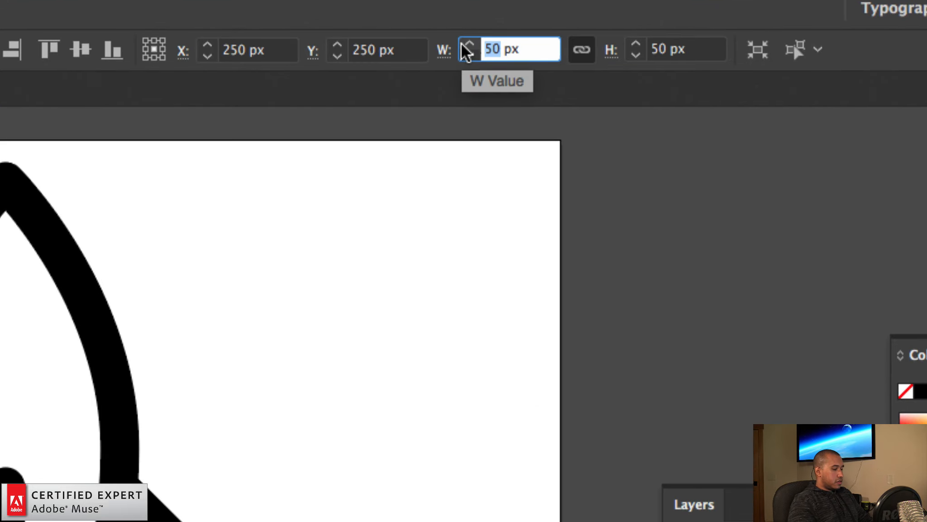
{"action": "type", "text": "480"}
{"action": "key", "text": "Return"}
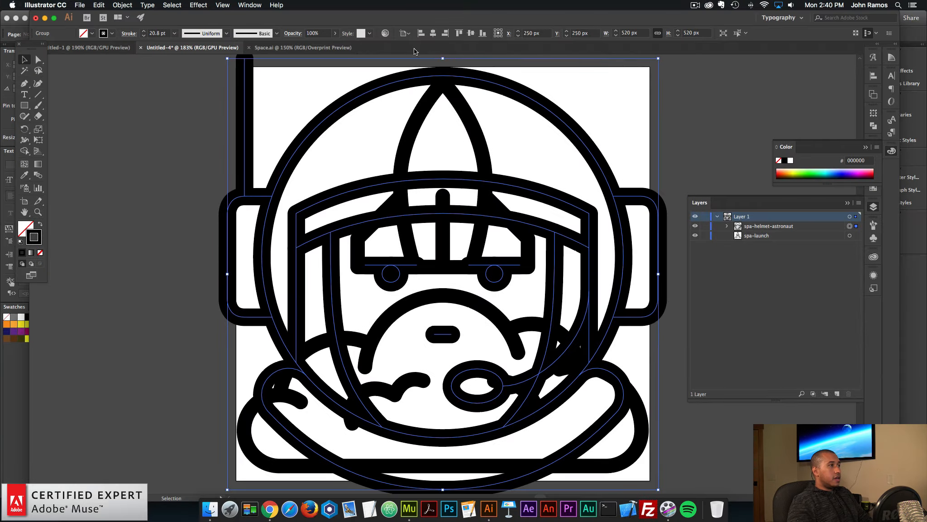
{"action": "left_click_drag", "start_coordinate": [442, 59], "coordinate": [485, 67]}
{"action": "left_click_drag", "start_coordinate": [652, 65], "coordinate": [651, 65]}
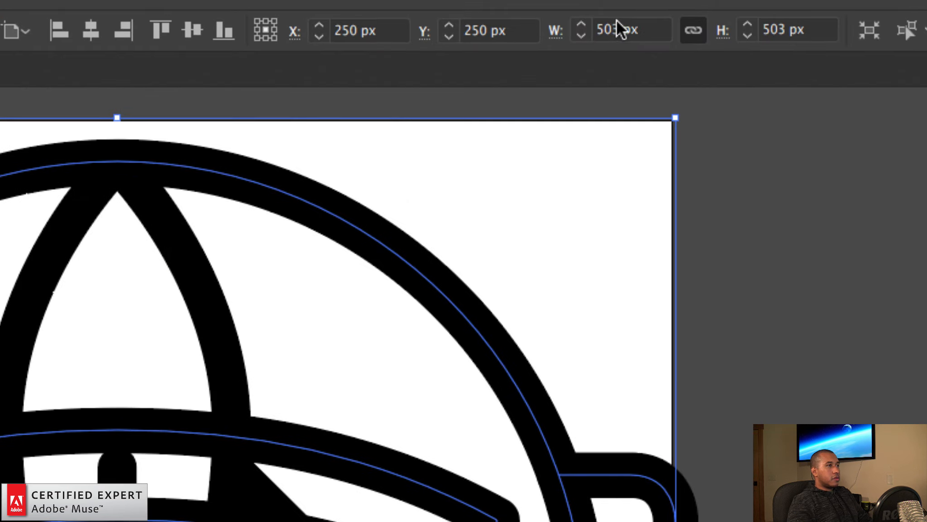
Step: Set the astronaut icon's width to 480 px with its proportions linked
{"action": "double_click", "coordinate": [616, 20]}
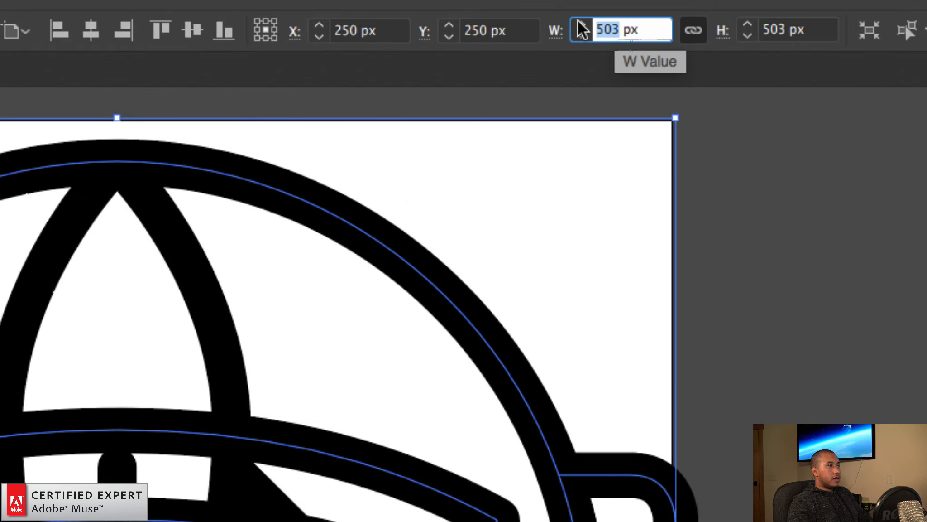
{"action": "type", "text": "480"}
{"action": "key", "text": "Return"}
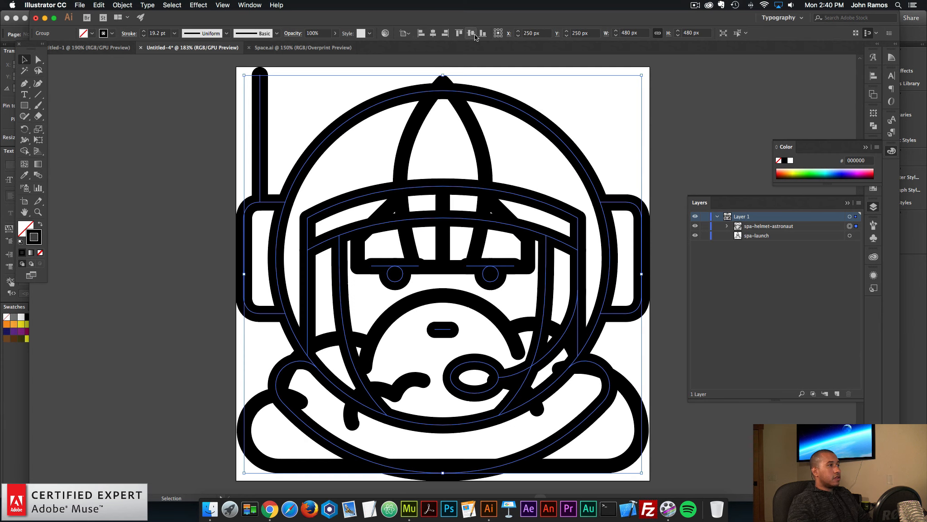
Step: Make the astronaut icon a compound path and copy the three-stars icon from Space.ai into the Untitled-4 document
{"action": "key", "text": "super+shift+g"}
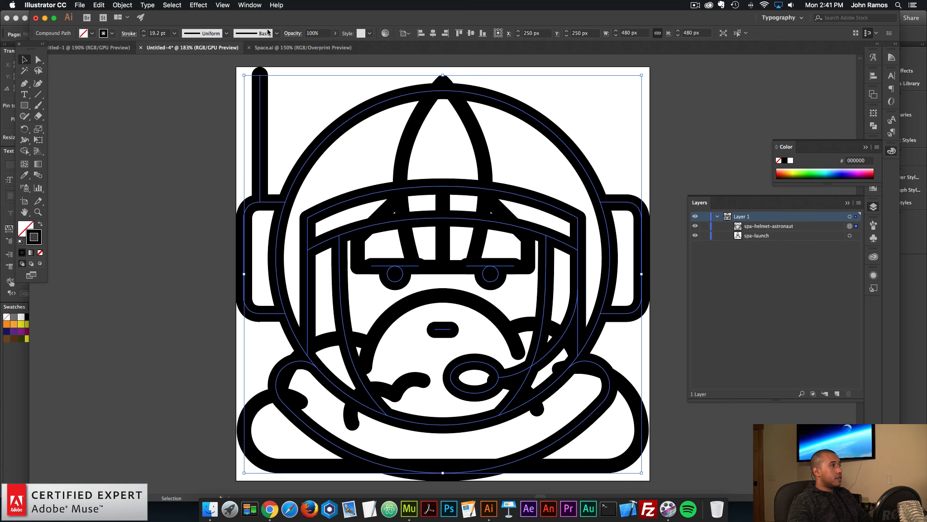
{"action": "left_click", "coordinate": [302, 48]}
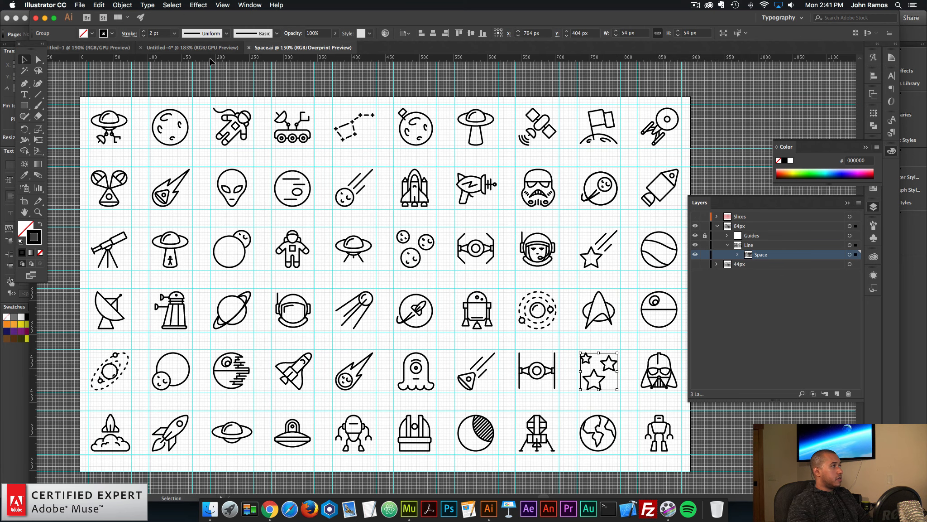
{"action": "left_click", "coordinate": [199, 48]}
{"action": "key", "text": "super+v"}
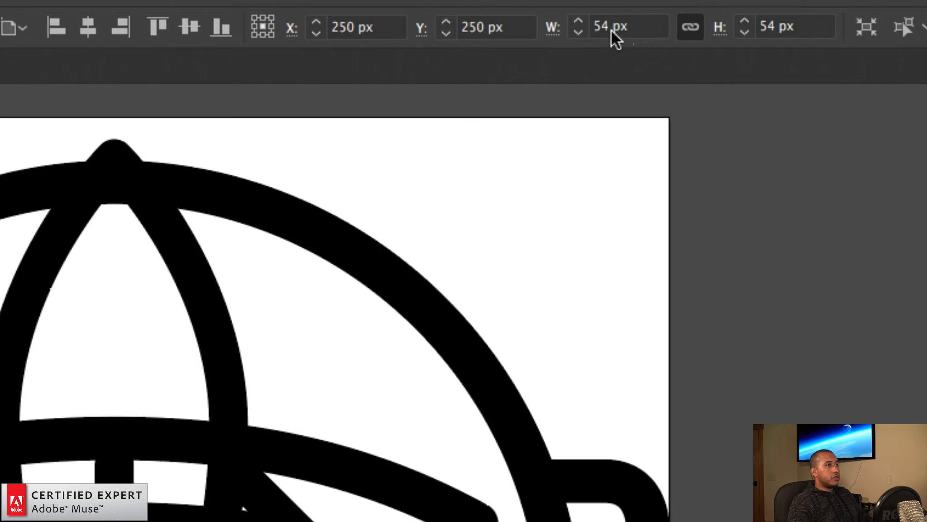
Step: Set the stars icon's width to 480 px with linked proportions and convert it to a compound path
{"action": "double_click", "coordinate": [619, 32]}
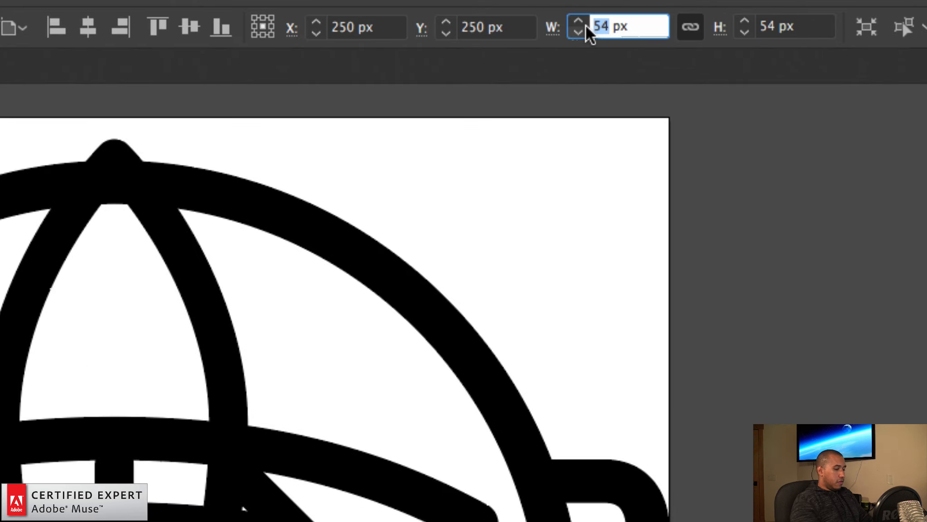
{"action": "type", "text": "480"}
{"action": "key", "text": "Return"}
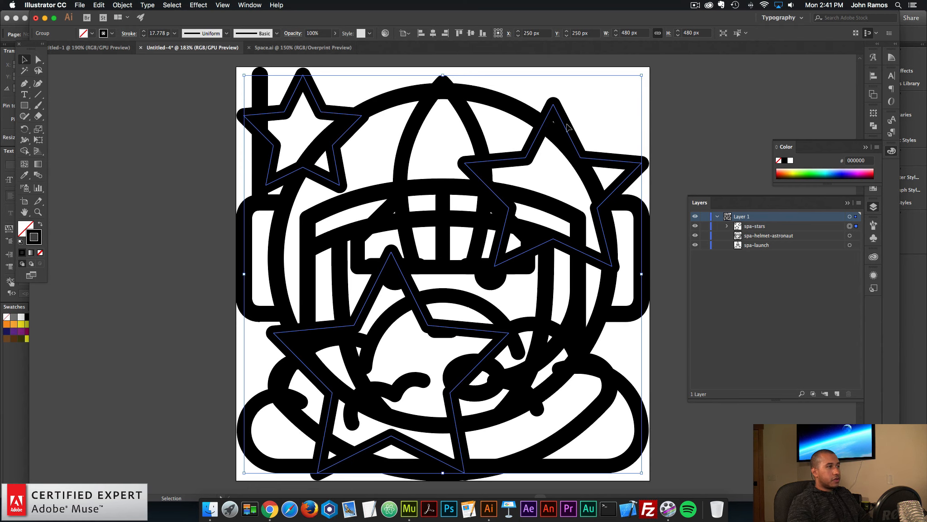
{"action": "key", "text": "super+8"}
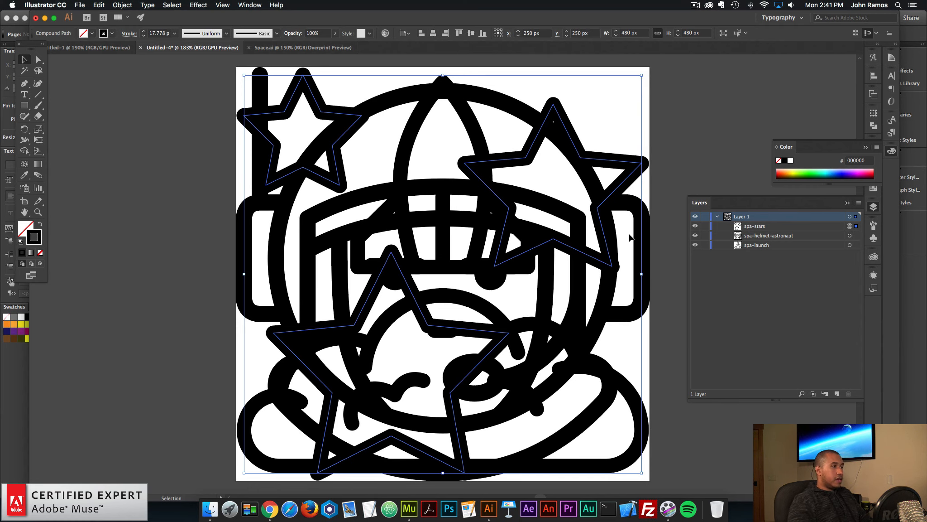
Step: Copy the cratered moon icon from Space.ai and paste it into the Untitled-4 document
{"action": "left_click", "coordinate": [317, 48]}
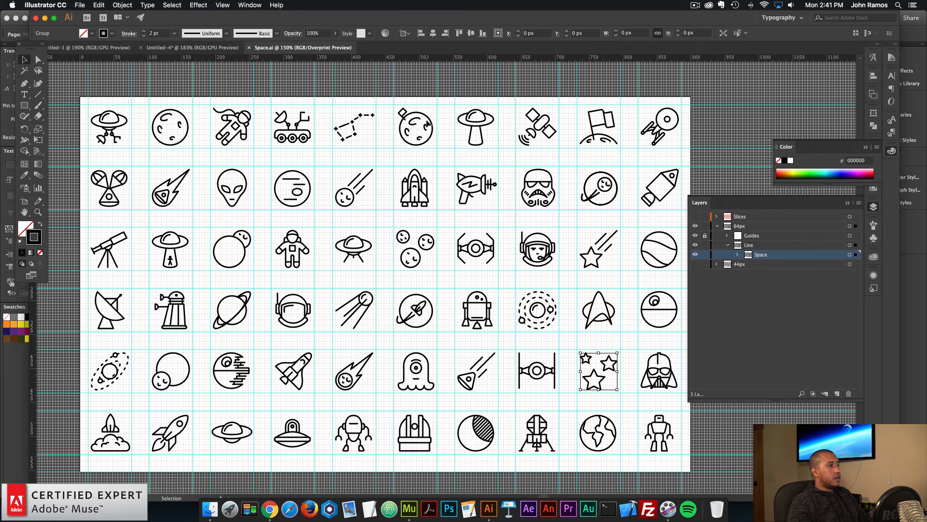
{"action": "left_click", "coordinate": [185, 143]}
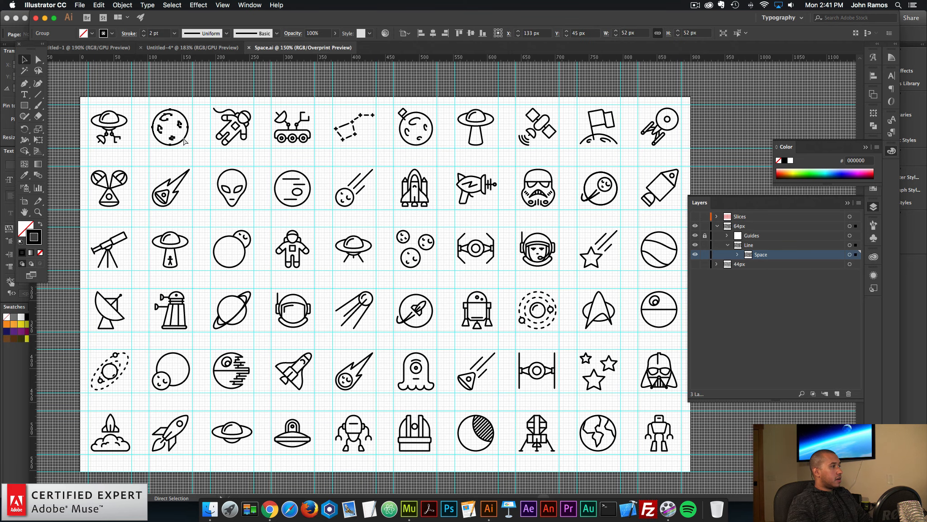
{"action": "left_click", "coordinate": [201, 48]}
{"action": "key", "text": "super+v"}
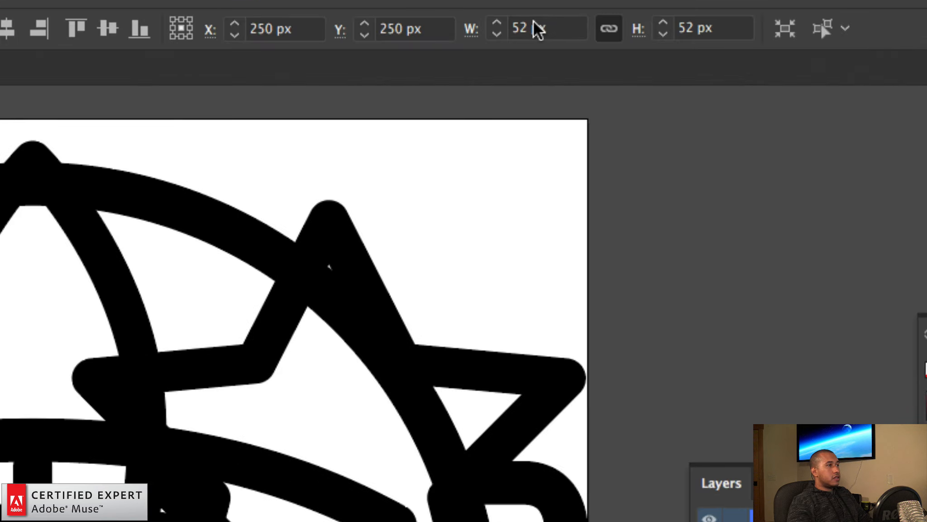
Step: Set the moon icon's width to 480 px with linked proportions and convert it to a compound path
{"action": "left_click", "coordinate": [629, 32]}
{"action": "type", "text": "4"}
{"action": "key", "text": "Escape"}
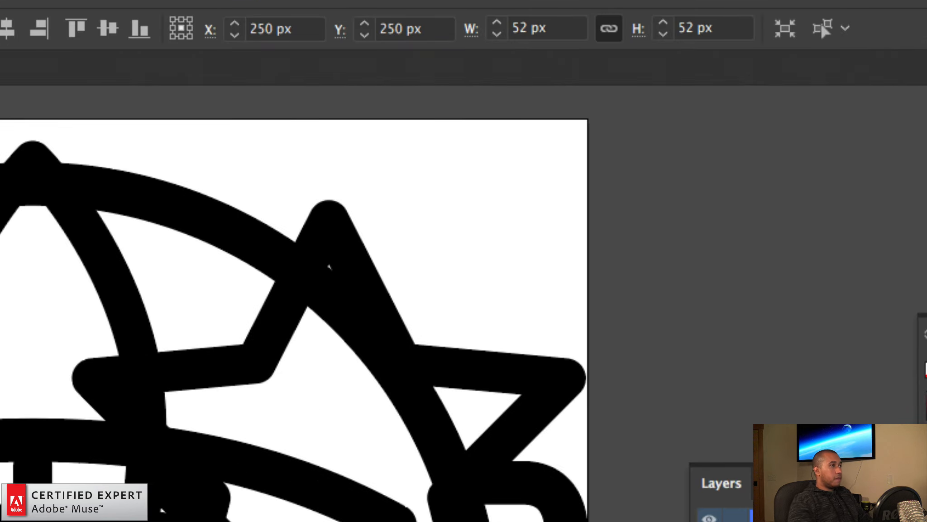
{"action": "left_click", "coordinate": [528, 30]}
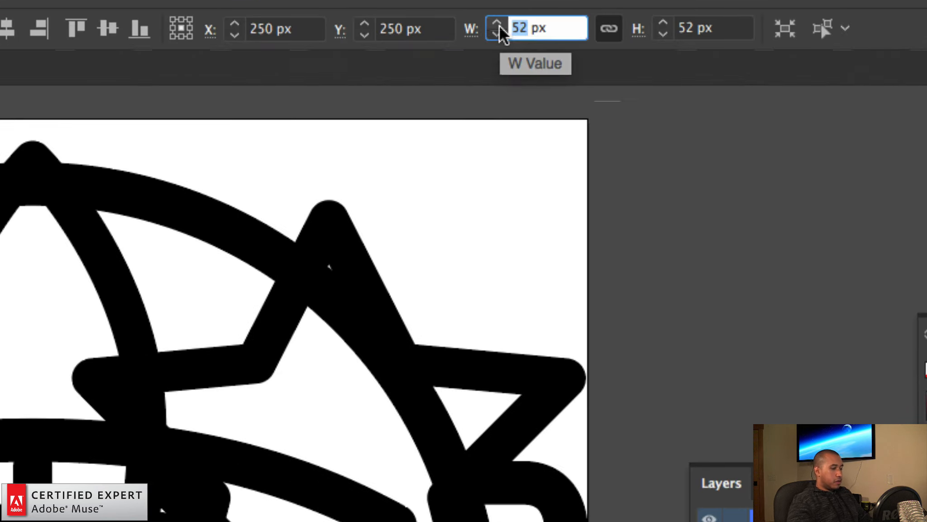
{"action": "type", "text": "480"}
{"action": "key", "text": "Return"}
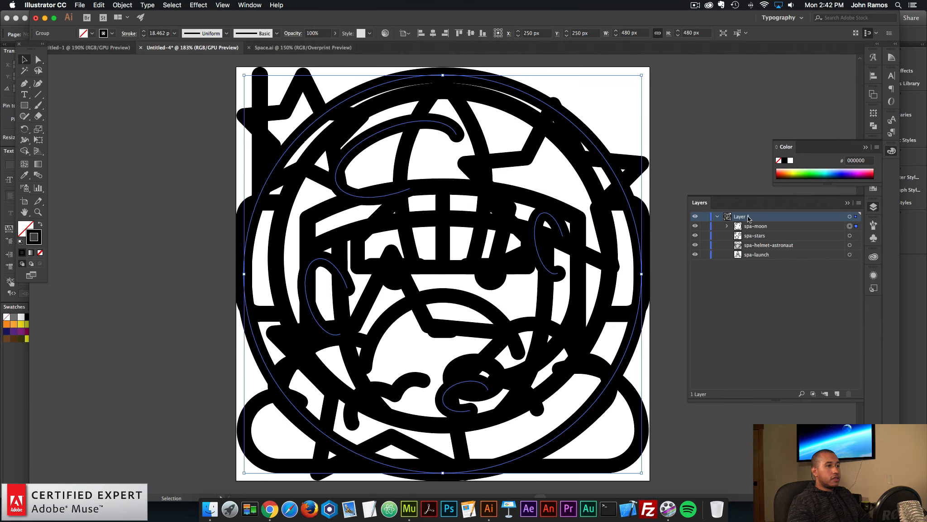
{"action": "key", "text": "super+8"}
Step: Rename the spa-launch path as morph1 and the spa-helmet-astronaut path as morph2 in Layer 1
{"action": "left_click", "coordinate": [829, 257]}
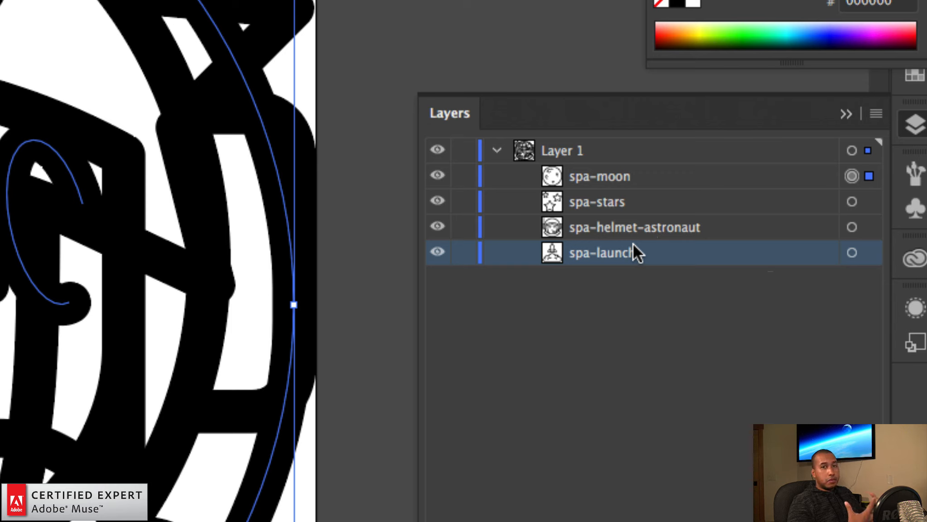
{"action": "double_click", "coordinate": [613, 251]}
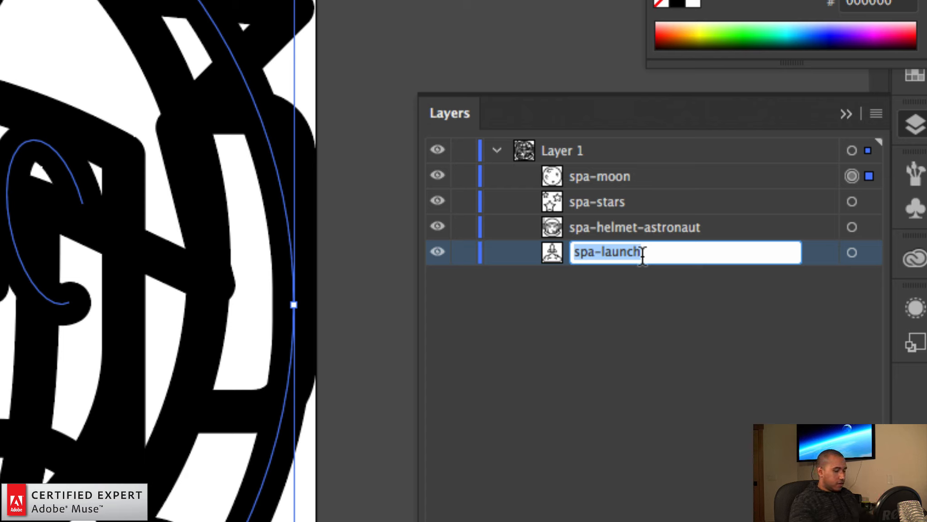
{"action": "type", "text": "morph1"}
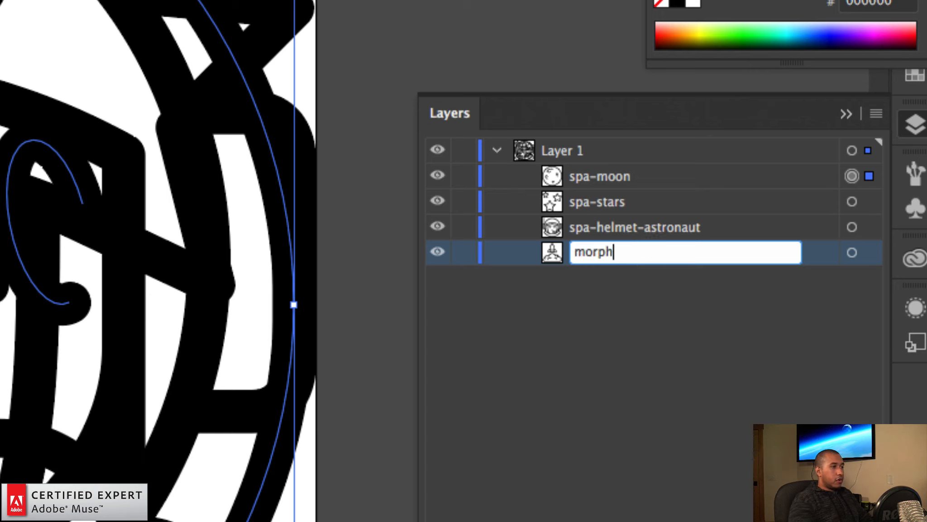
{"action": "key", "text": "Return"}
{"action": "double_click", "coordinate": [639, 228]}
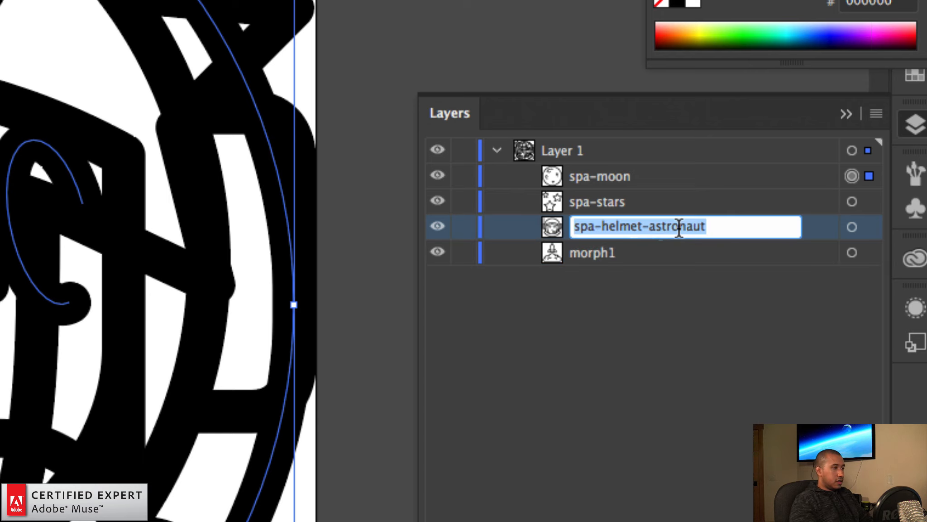
{"action": "type", "text": "morph2"}
{"action": "key", "text": "Return"}
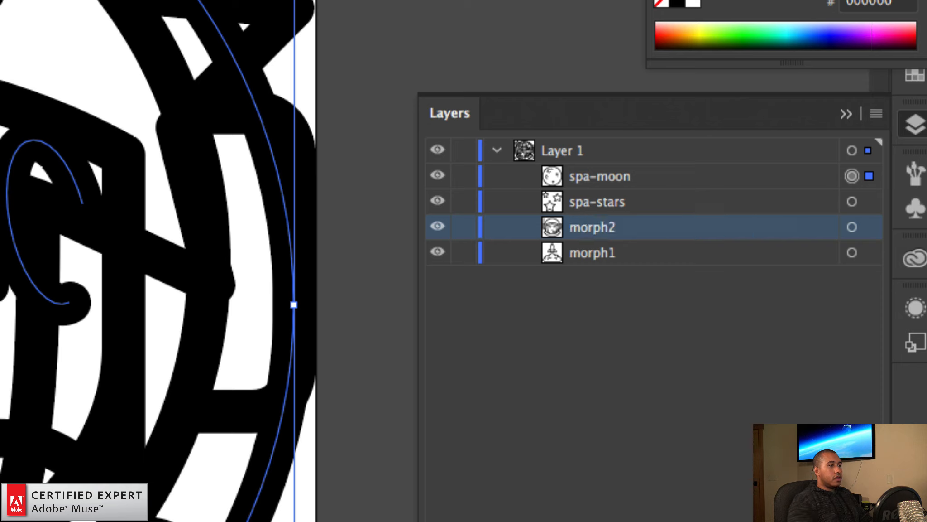
Step: Rename the spa-stars path as morph4 and dismiss its Options dialog
{"action": "double_click", "coordinate": [611, 201]}
{"action": "type", "text": "morp"}
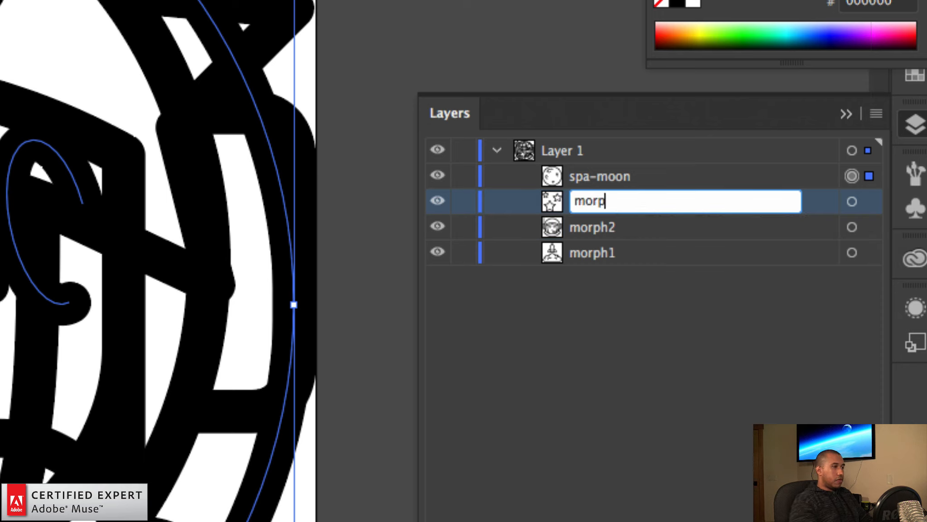
{"action": "type", "text": "h4"}
{"action": "key", "text": "Return"}
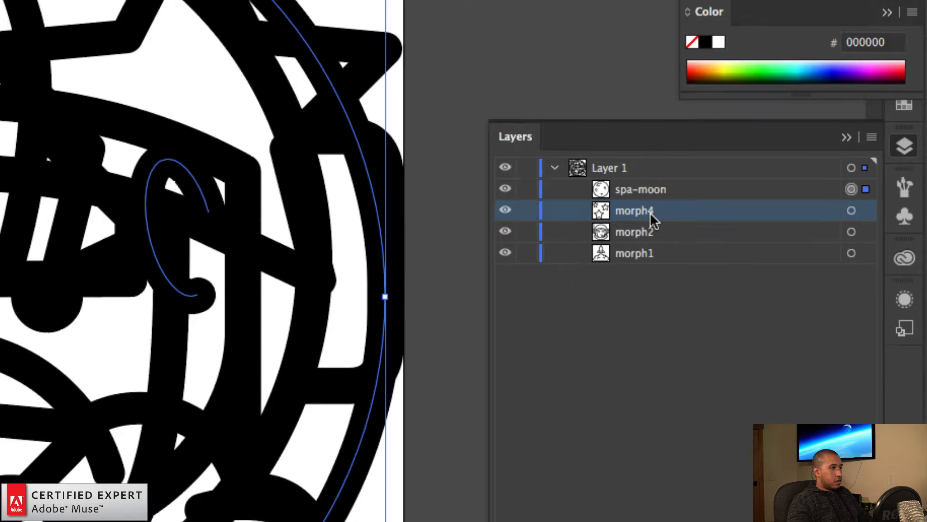
{"action": "double_click", "coordinate": [554, 207]}
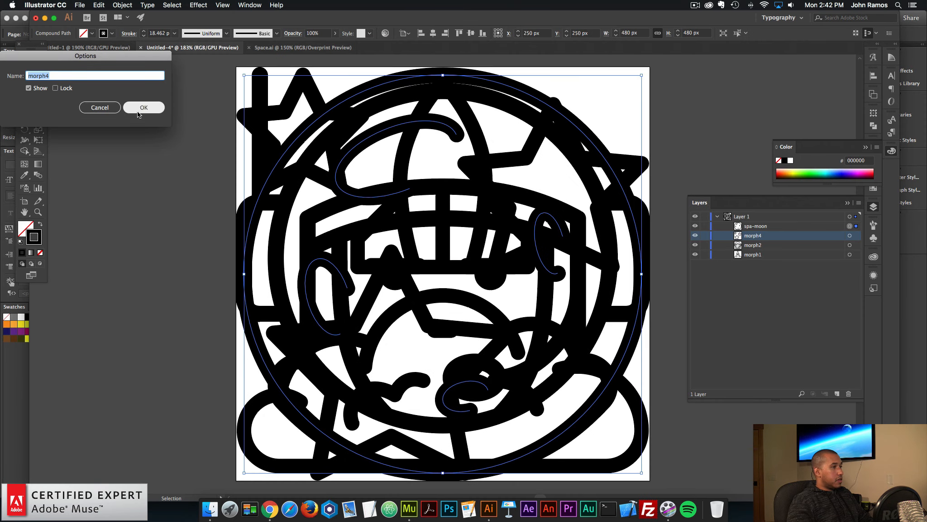
{"action": "left_click", "coordinate": [90, 106]}
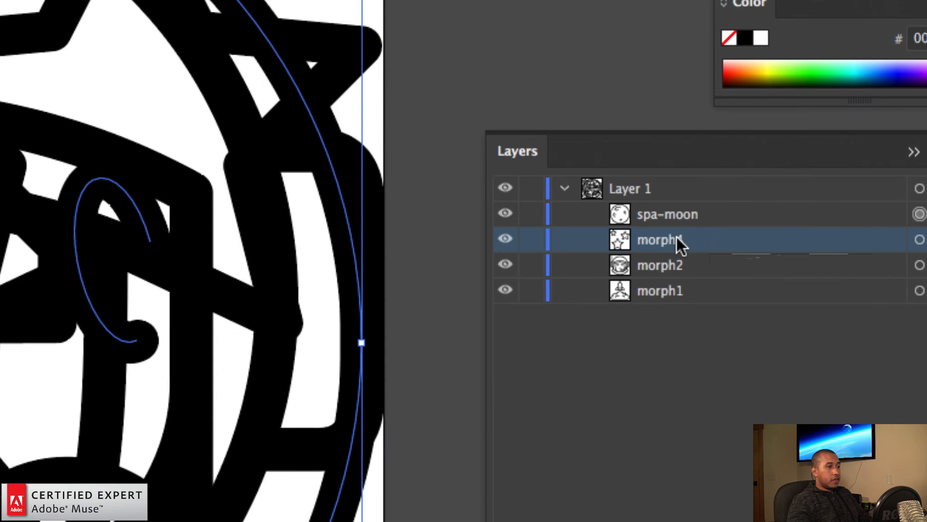
Step: Rename the stars path as morph3 and the spa-moon path as morph4 in Layer 1
{"action": "double_click", "coordinate": [679, 240]}
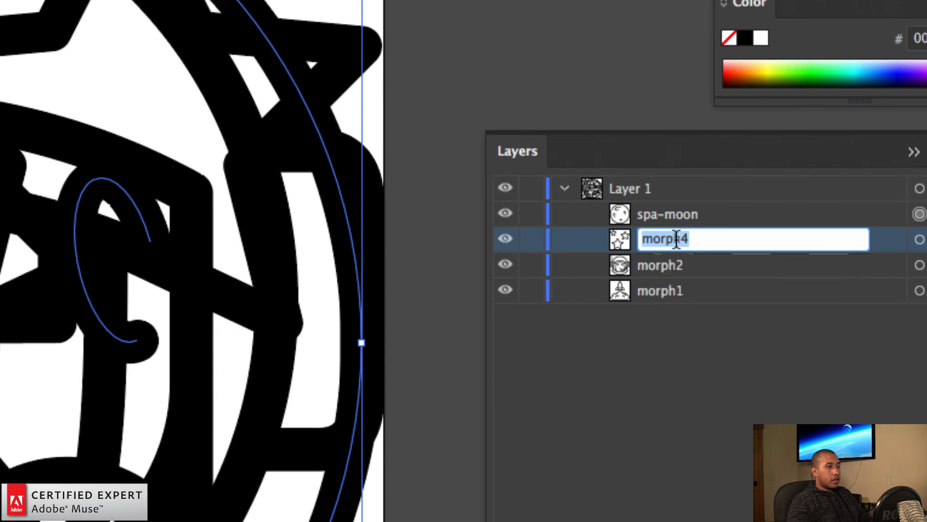
{"action": "left_click", "coordinate": [718, 242]}
{"action": "key", "text": "BackSpace"}
{"action": "type", "text": "3"}
{"action": "key", "text": "Return"}
{"action": "double_click", "coordinate": [693, 216]}
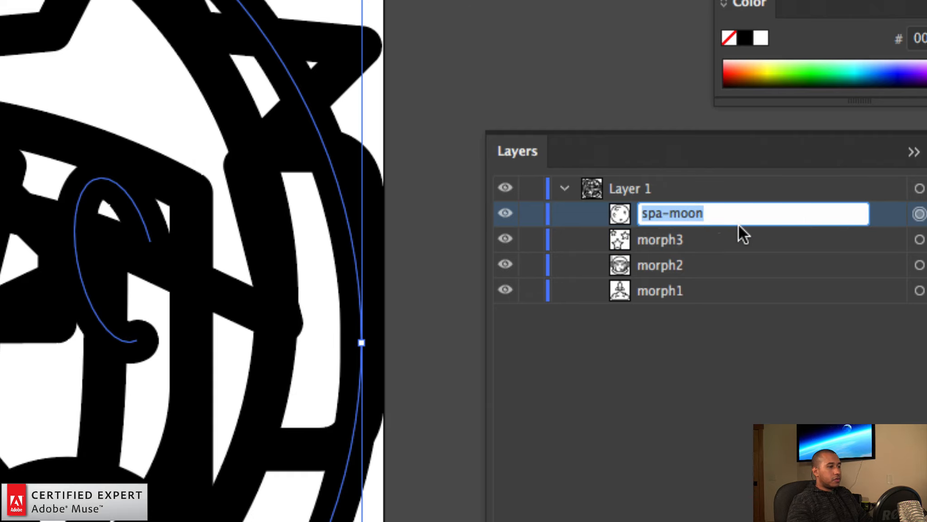
{"action": "type", "text": "morph4"}
{"action": "key", "text": "Return"}
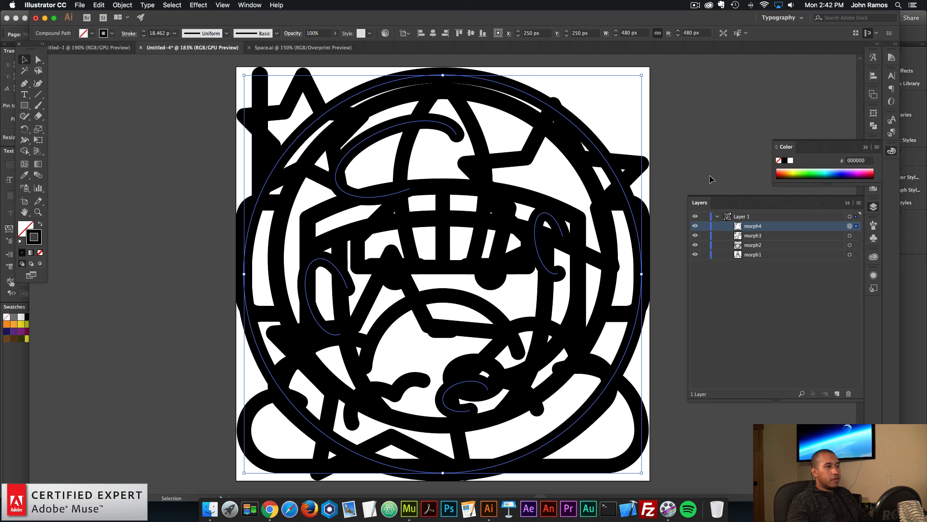
Step: Select all four morph paths on the artboard and set their stroke weight to 10 pt
{"action": "left_click", "coordinate": [148, 102]}
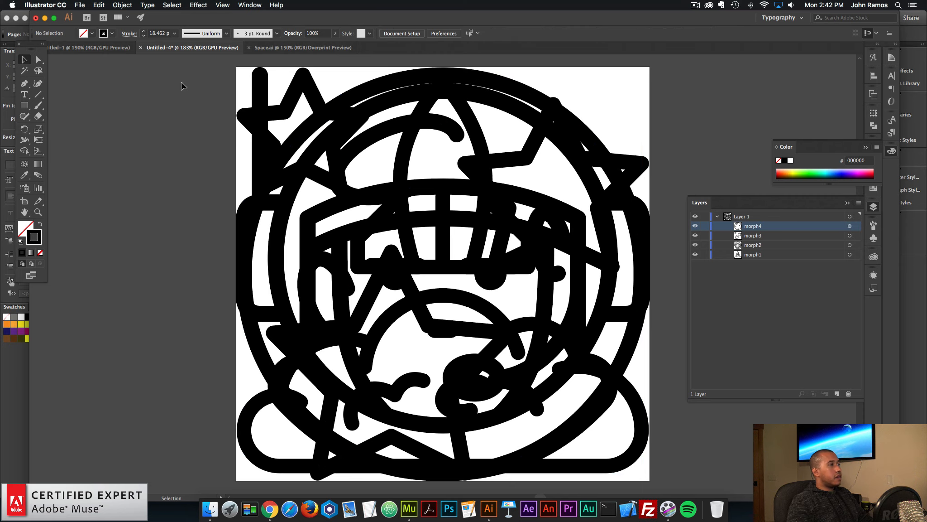
{"action": "left_click_drag", "start_coordinate": [178, 67], "coordinate": [676, 492]}
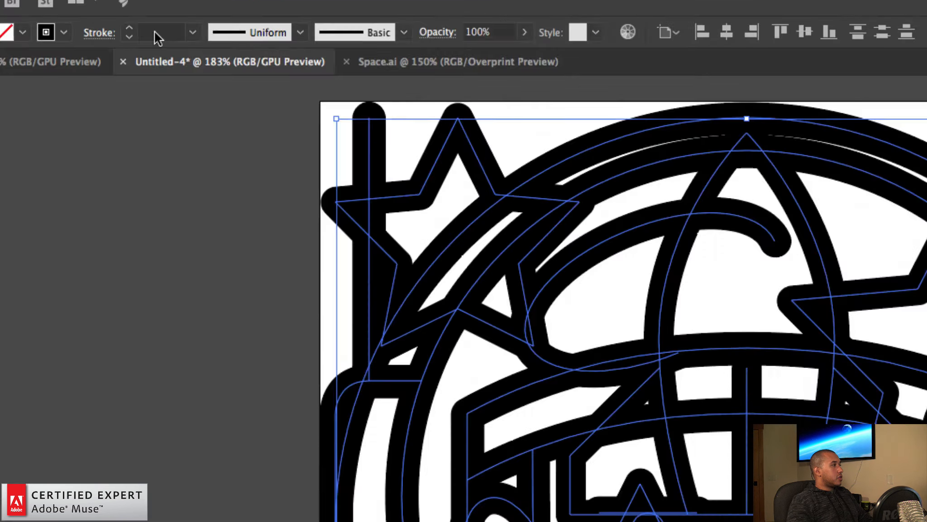
{"action": "left_click", "coordinate": [147, 32]}
{"action": "type", "text": "10"}
{"action": "key", "text": "Return"}
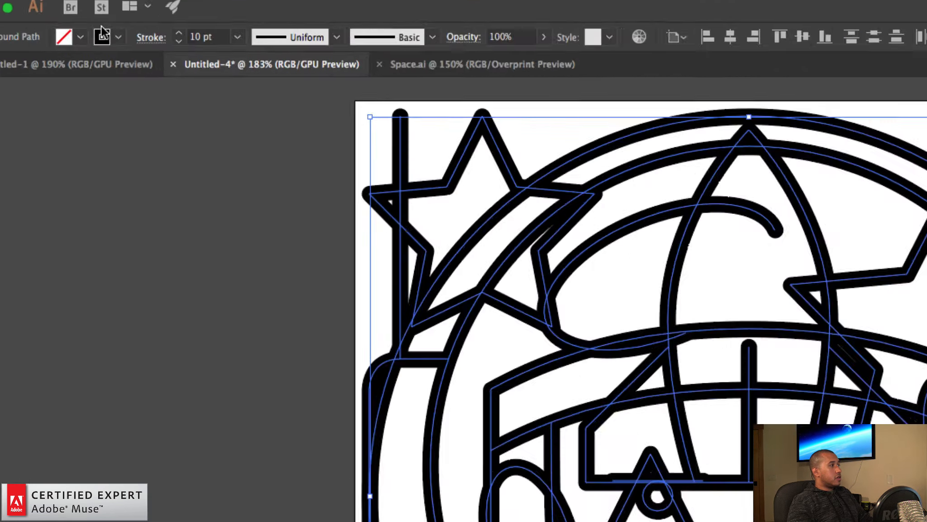
Step: Change the stroke color of the selected morph paths to white and deselect them
{"action": "left_click", "coordinate": [111, 33]}
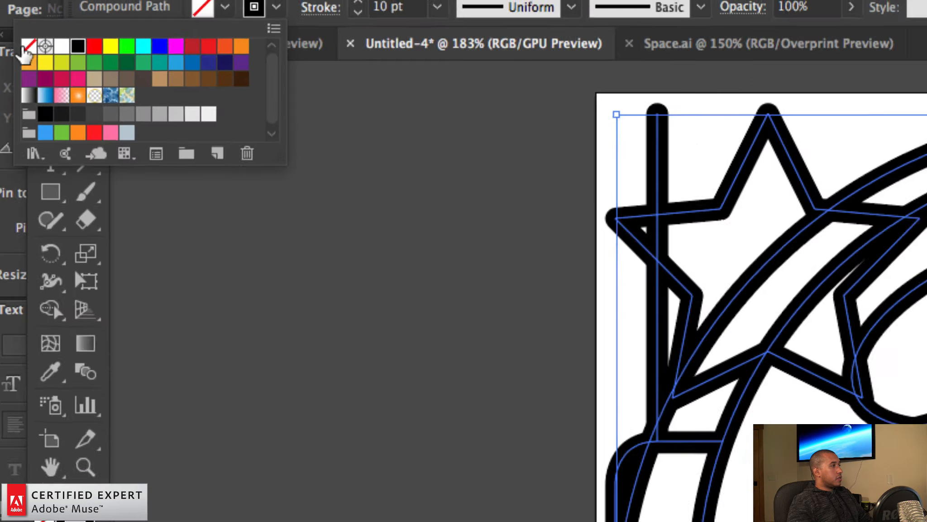
{"action": "left_click", "coordinate": [62, 46]}
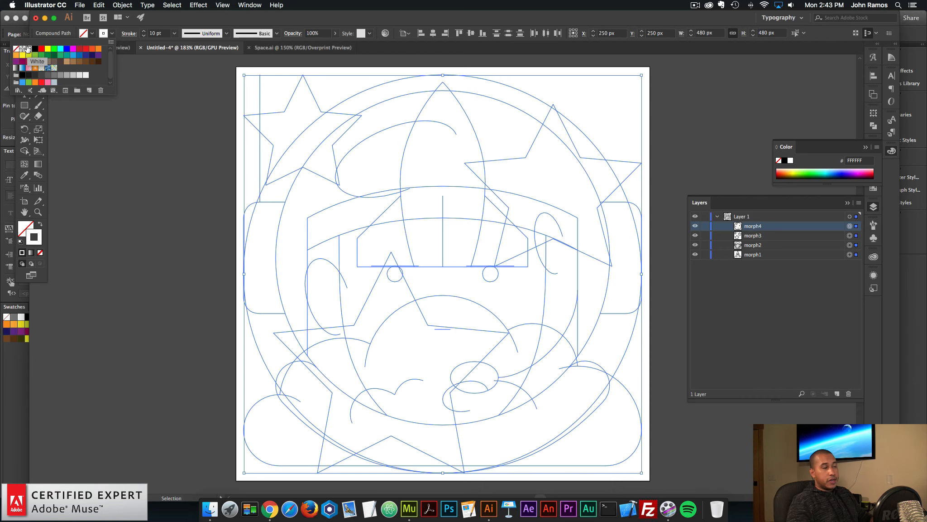
{"action": "left_click", "coordinate": [90, 125]}
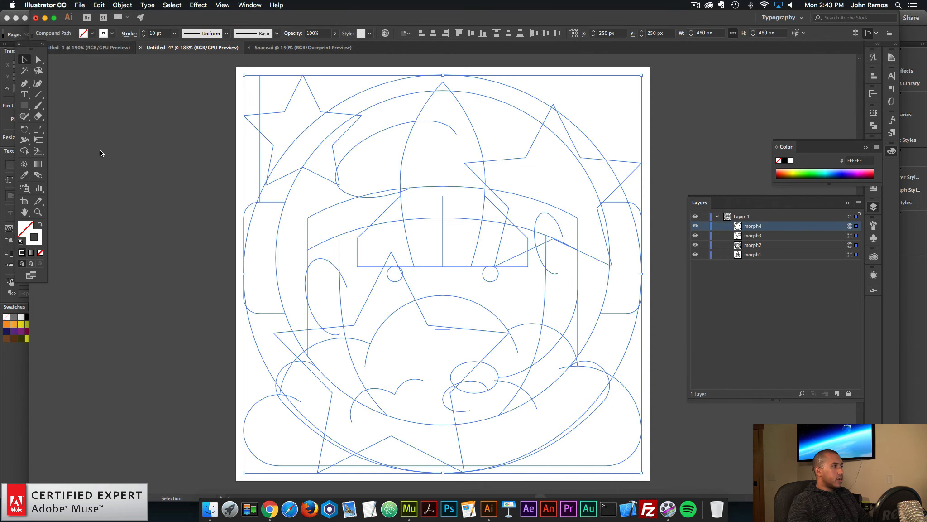
{"action": "left_click", "coordinate": [168, 164]}
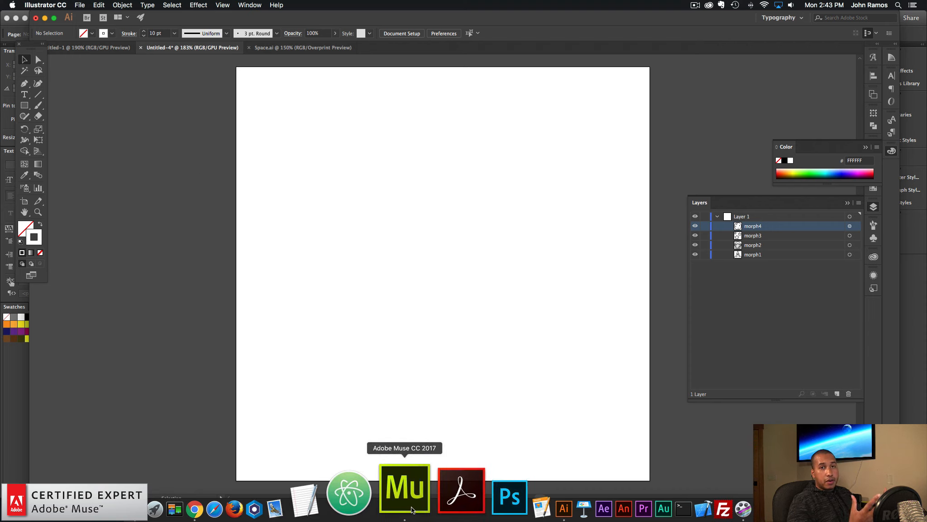
Step: Switch to Adobe Muse, create a new Fixed Width site with a page width of 960, and open its Home page
{"action": "left_click", "coordinate": [404, 489]}
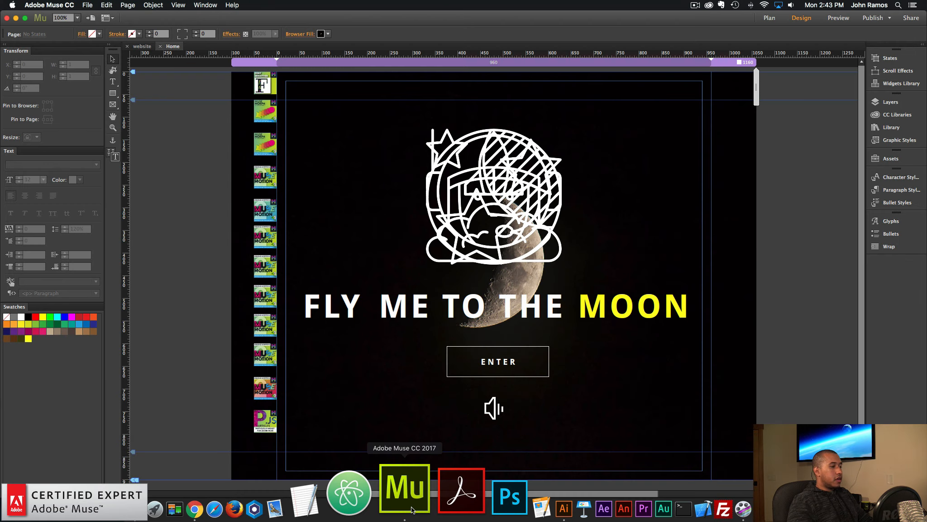
{"action": "left_click", "coordinate": [87, 5]}
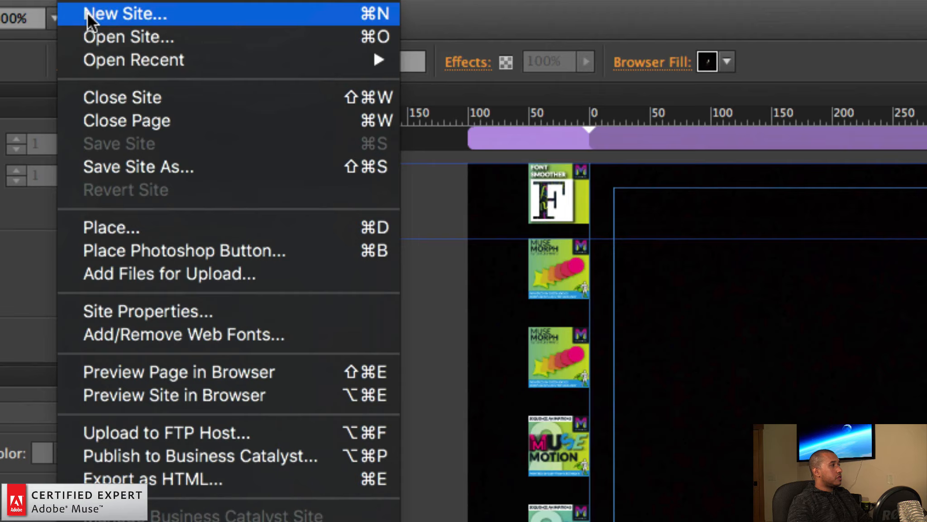
{"action": "left_click", "coordinate": [88, 14]}
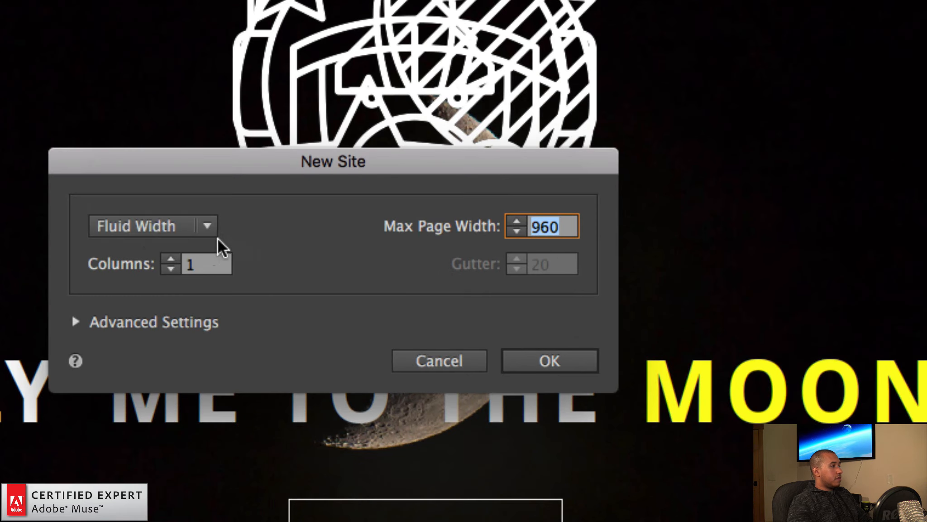
{"action": "left_click", "coordinate": [386, 243]}
{"action": "left_click", "coordinate": [379, 265]}
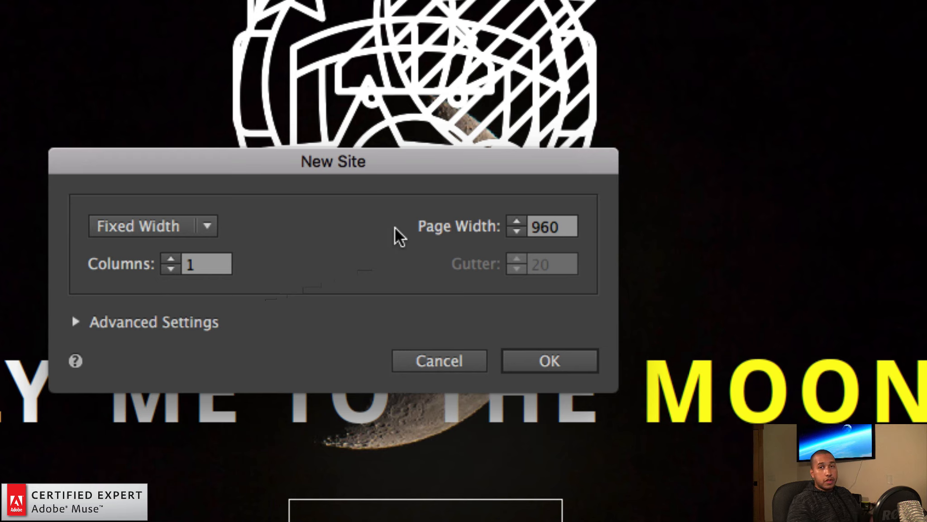
{"action": "left_click", "coordinate": [568, 232]}
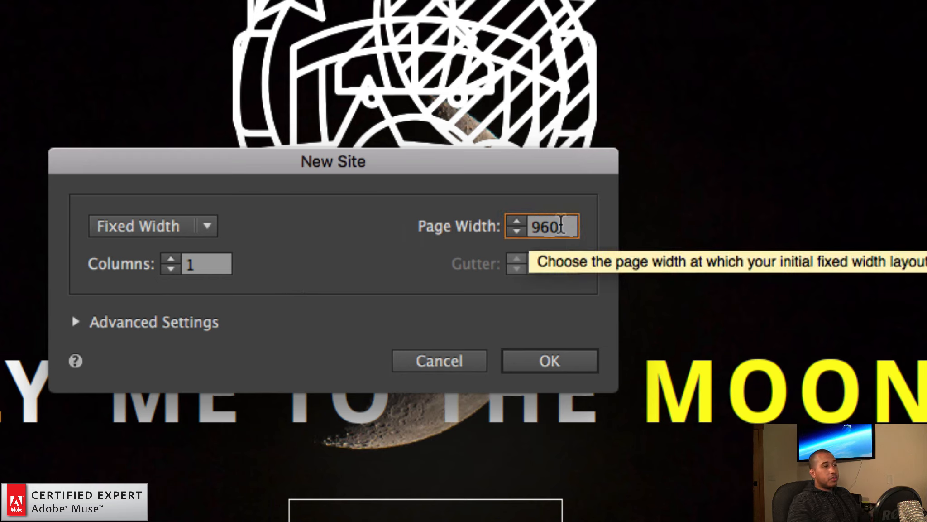
{"action": "left_click", "coordinate": [553, 359]}
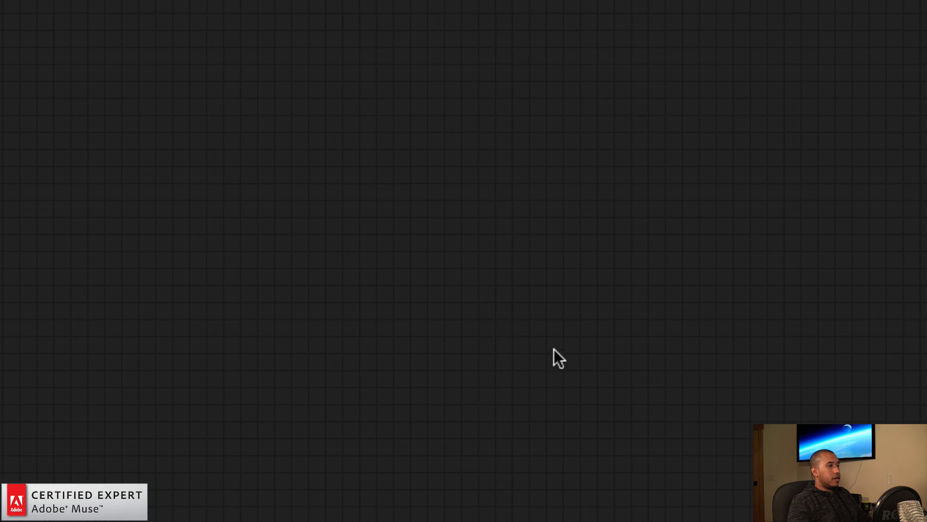
{"action": "double_click", "coordinate": [269, 120]}
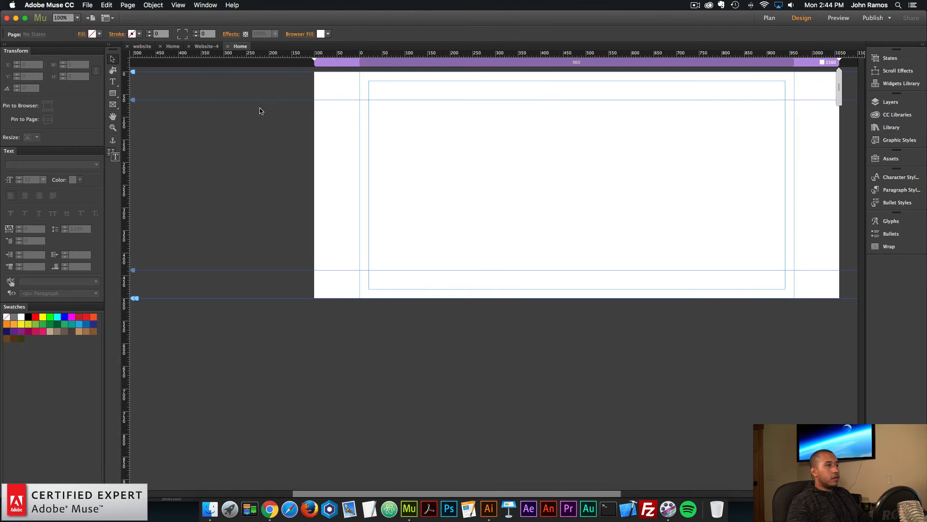
{"action": "scroll", "coordinate": [537, 142], "scroll_direction": "right", "scroll_amount": 5}
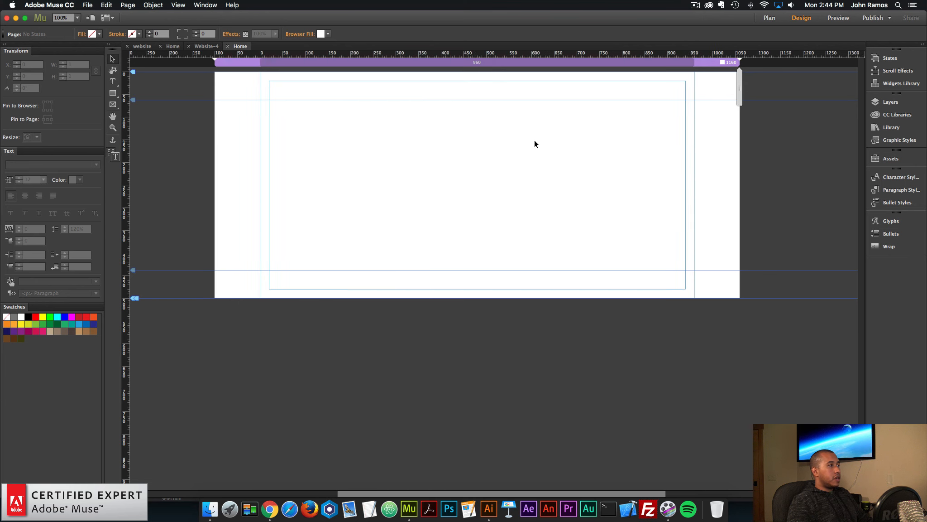
Step: Switch to Chrome and open unsplash.com in a new tab
{"action": "left_click", "coordinate": [272, 500]}
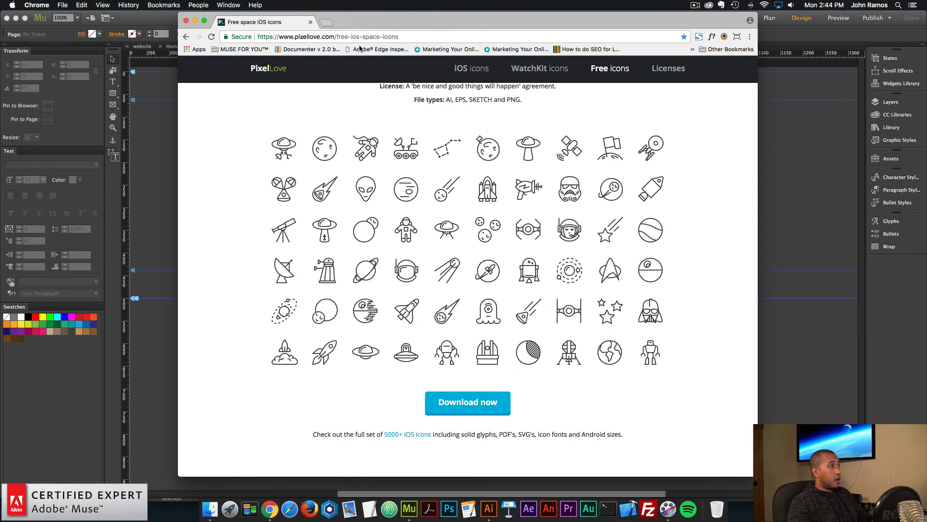
{"action": "left_click", "coordinate": [325, 21]}
{"action": "type", "text": "unspl"}
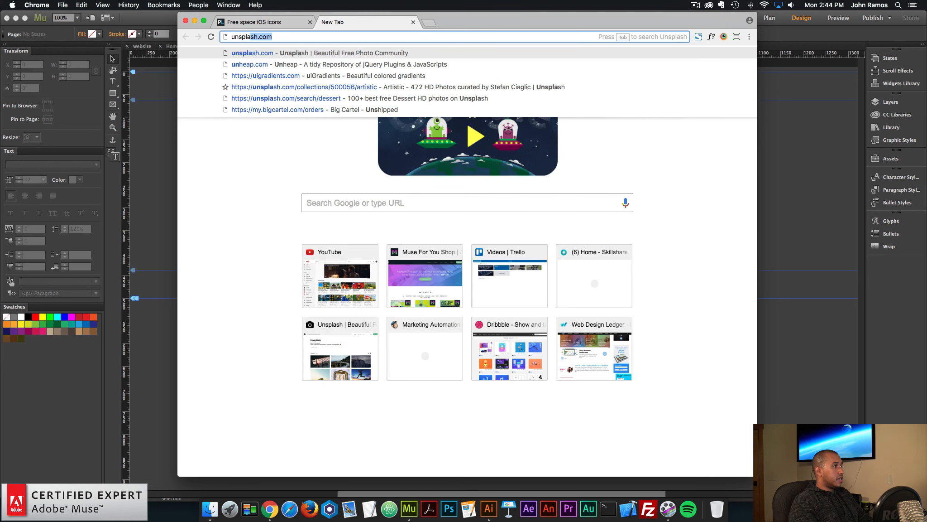
{"action": "type", "text": "ash.com"}
{"action": "key", "text": "Return"}
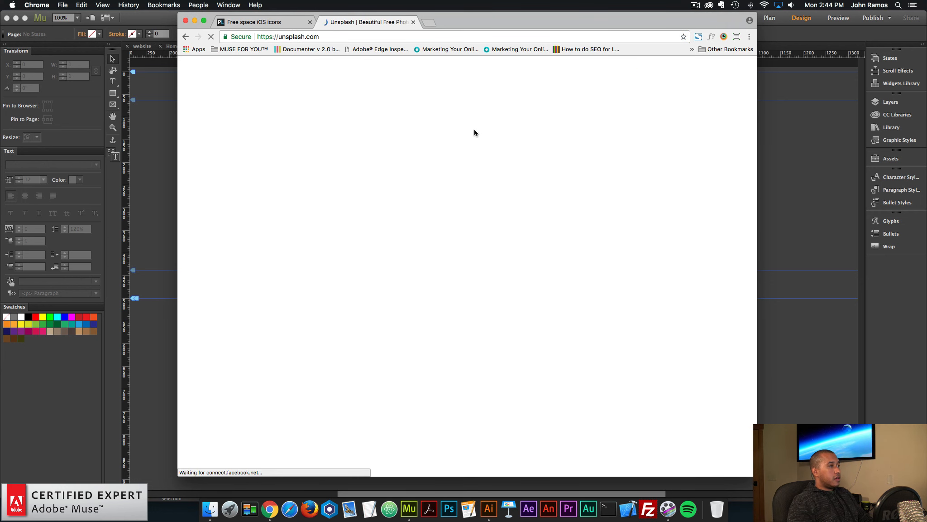
Step: Search Unsplash for "moon" and browse the free moon photos
{"action": "left_click", "coordinate": [254, 68]}
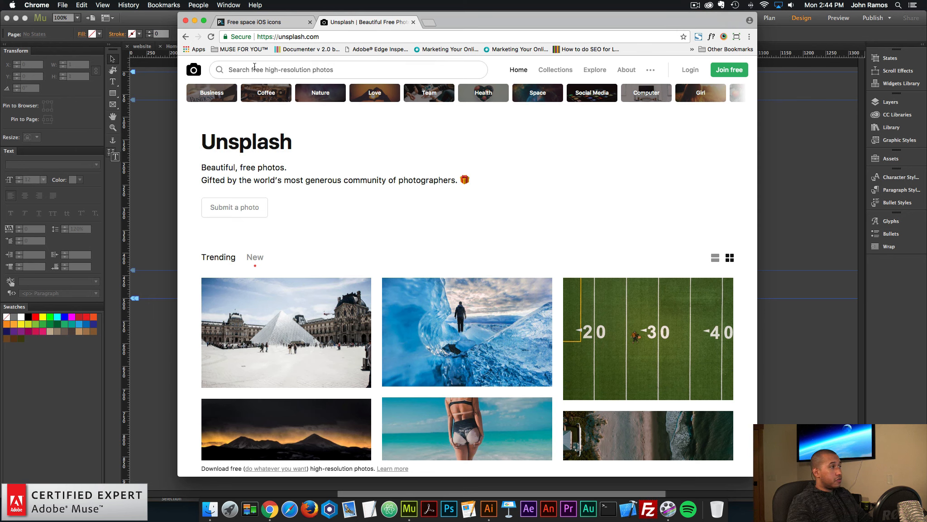
{"action": "type", "text": "moon"}
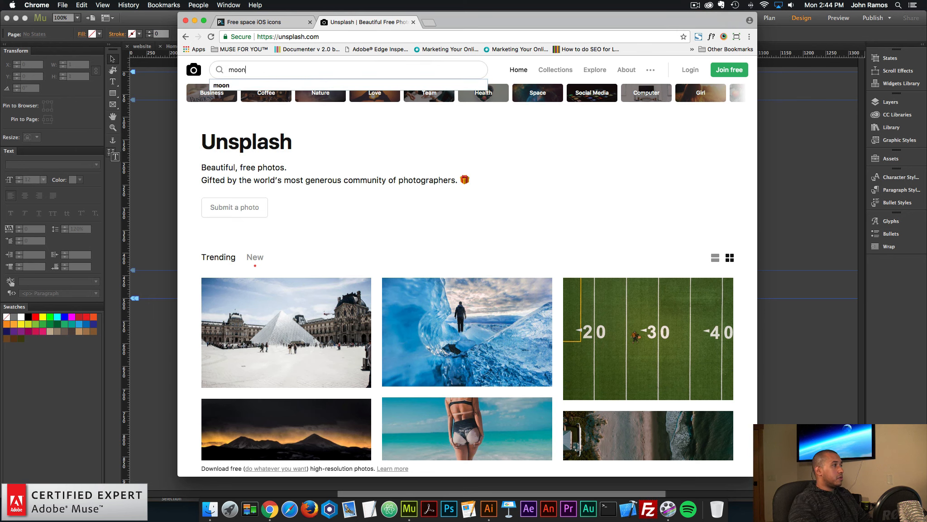
{"action": "key", "text": "Return"}
{"action": "scroll", "coordinate": [459, 177], "scroll_direction": "down", "scroll_amount": 10}
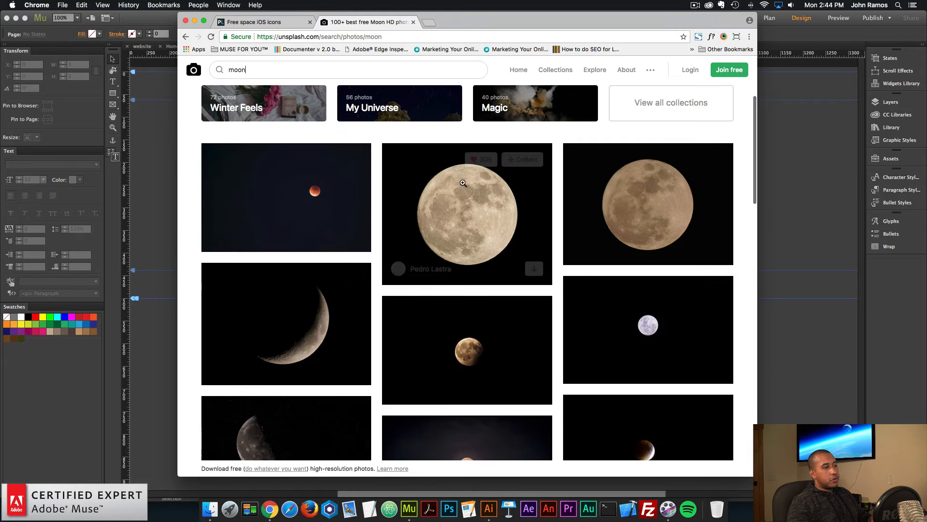
{"action": "scroll", "coordinate": [462, 183], "scroll_direction": "down", "scroll_amount": 10}
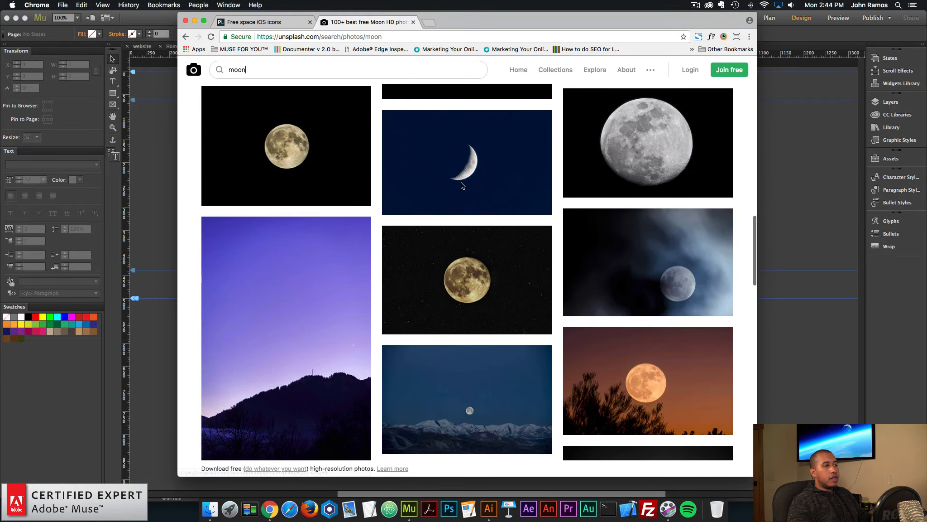
Step: Return to Adobe Muse and add the crescent moon JPG as the Home page's browser fill image
{"action": "left_click", "coordinate": [794, 199]}
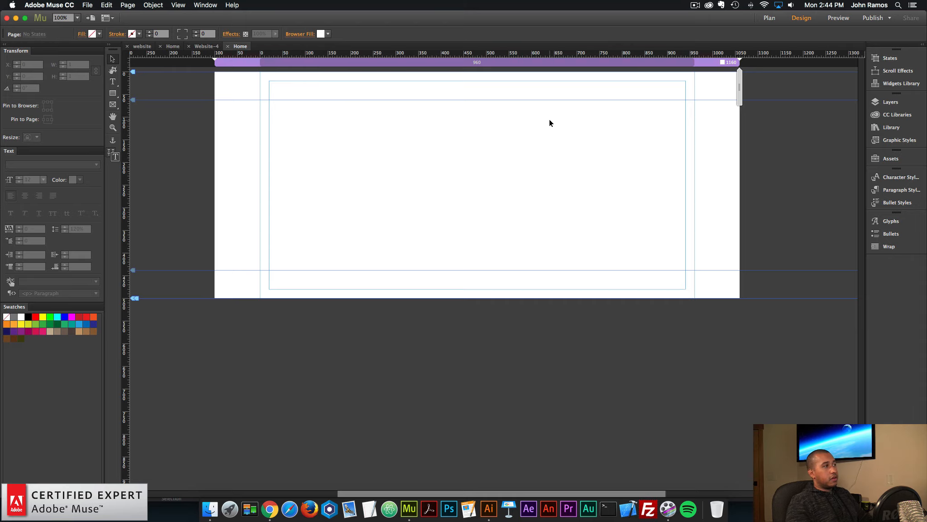
{"action": "left_click", "coordinate": [288, 30]}
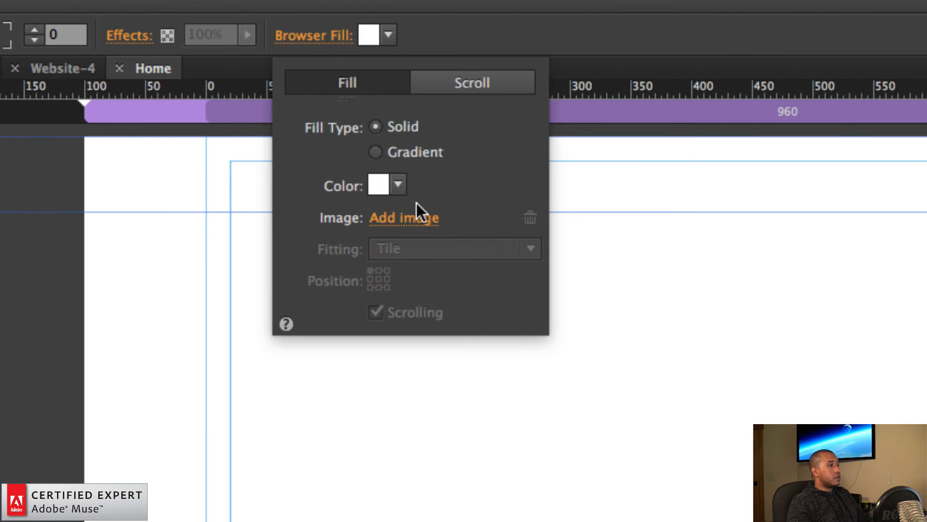
{"action": "left_click", "coordinate": [399, 222]}
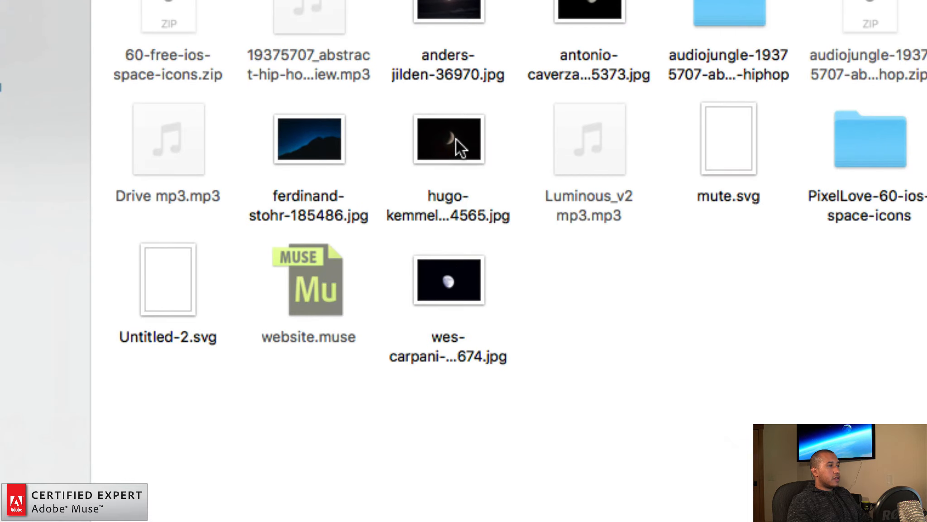
{"action": "left_click", "coordinate": [626, 244]}
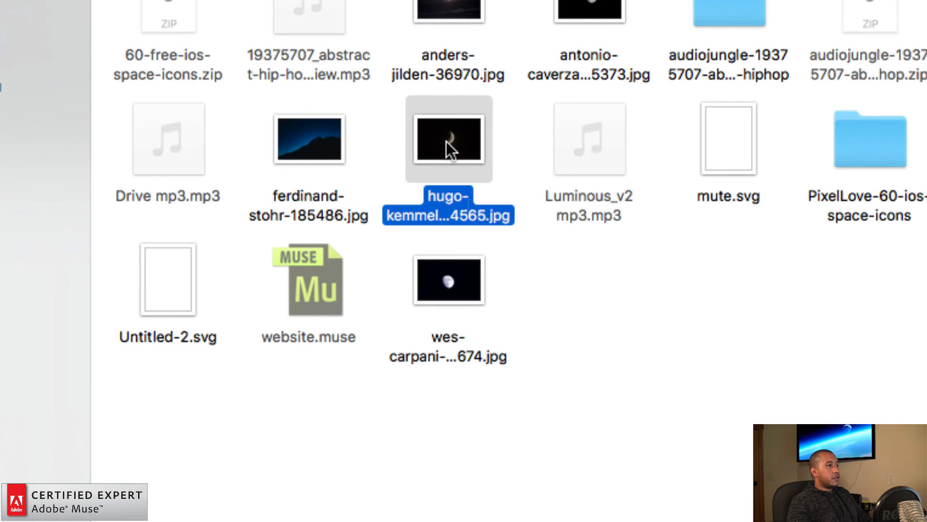
{"action": "double_click", "coordinate": [446, 142]}
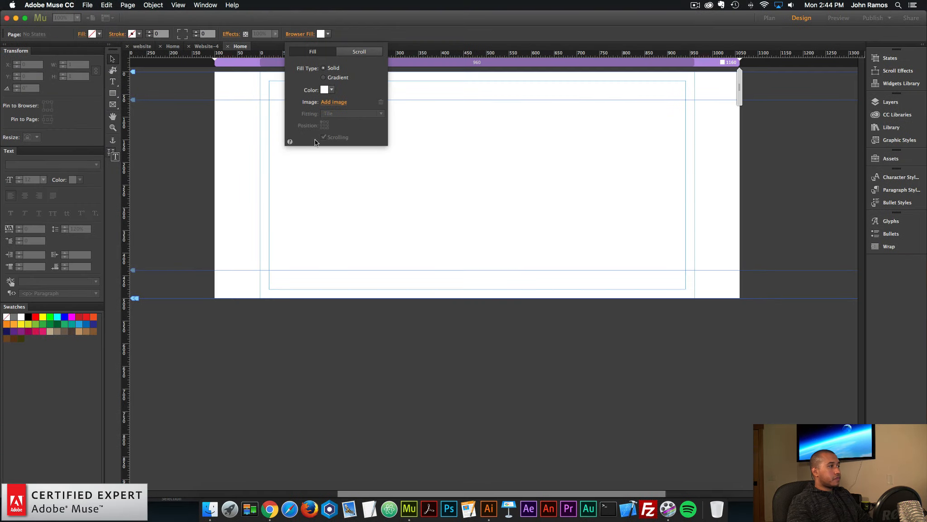
Step: Set the browser fill image's fitting to Scale to Fill with a centered position and turn off Scrolling
{"action": "left_click", "coordinate": [337, 114]}
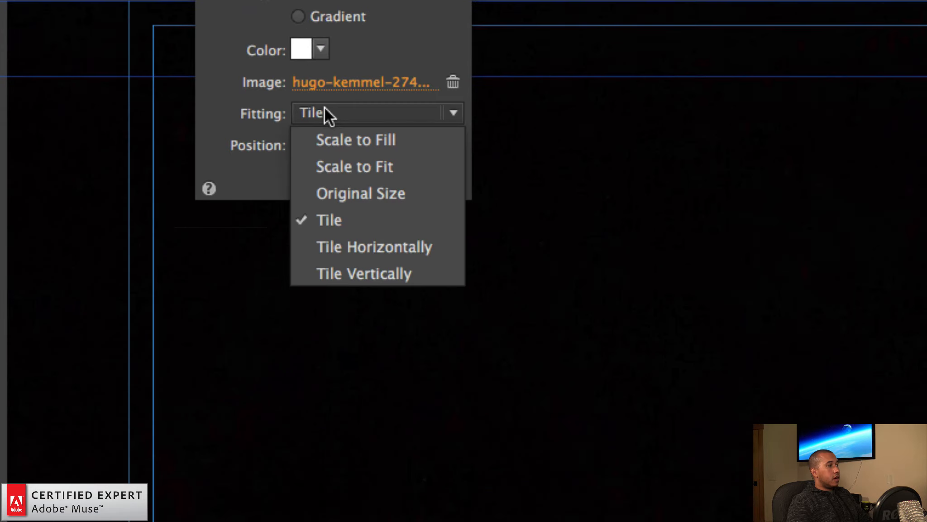
{"action": "left_click", "coordinate": [337, 122]}
{"action": "left_click", "coordinate": [301, 144]}
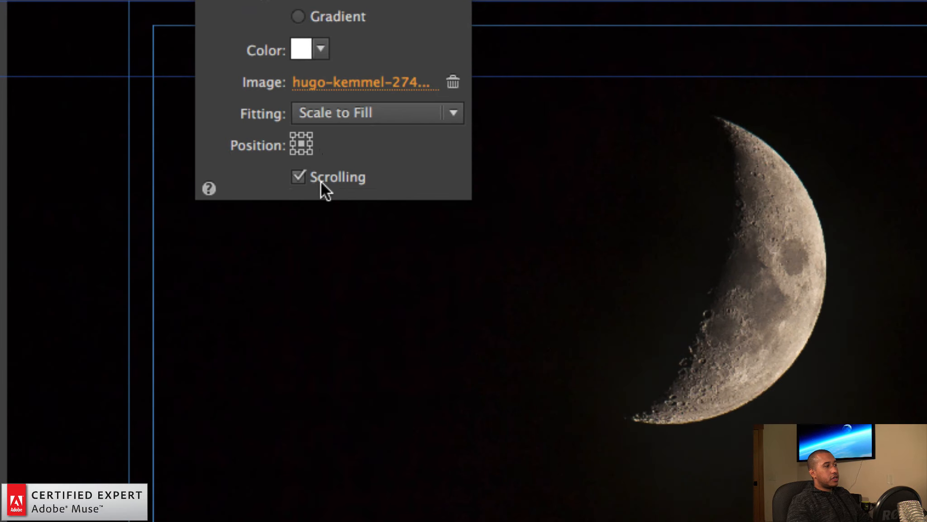
{"action": "left_click", "coordinate": [299, 177]}
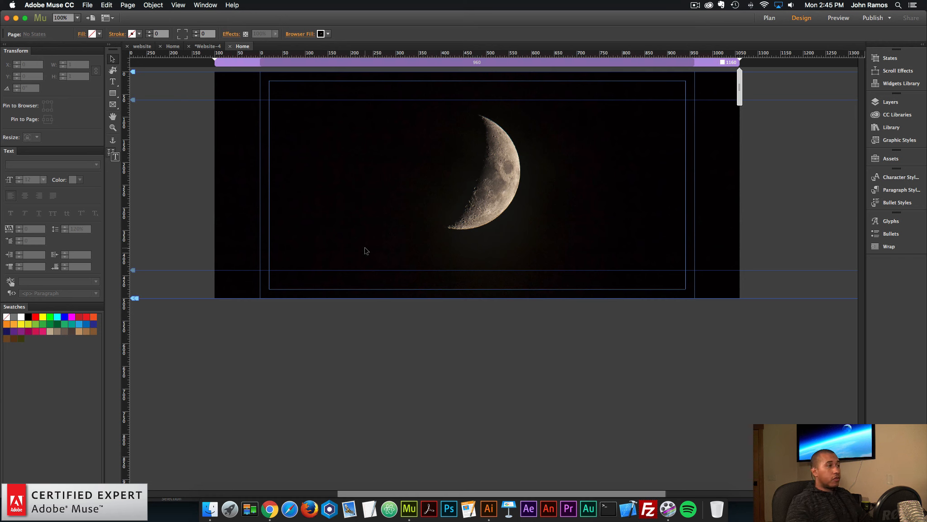
Step: Search the Library for "muse morph" to find the Muse Morph widgets
{"action": "left_click", "coordinate": [901, 128]}
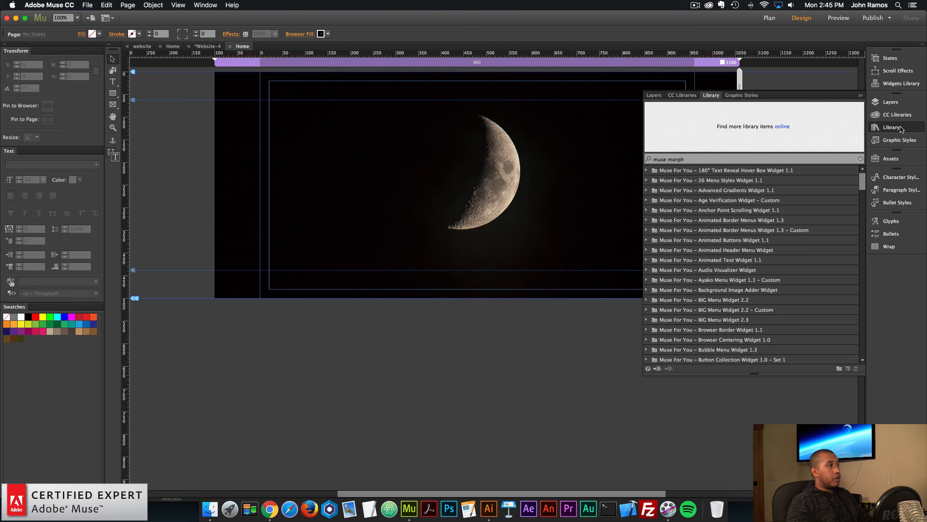
{"action": "left_click", "coordinate": [205, 5]}
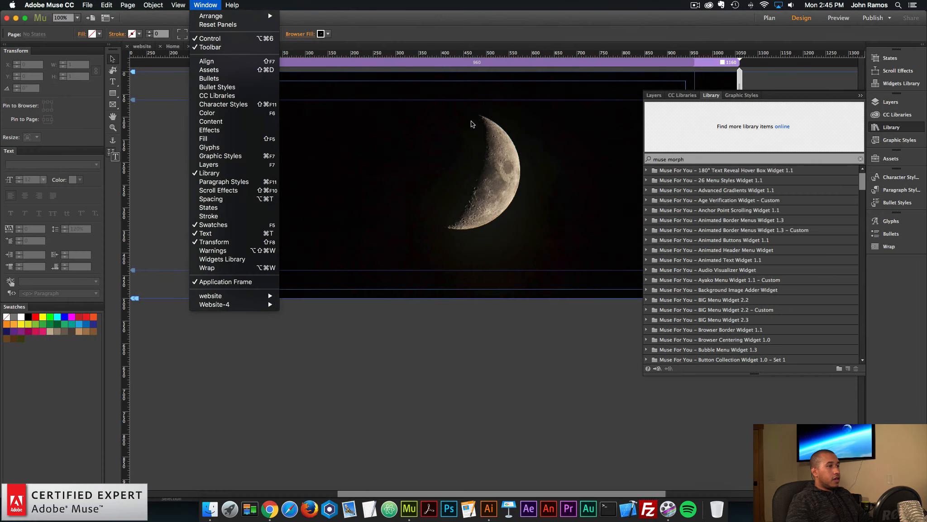
{"action": "left_click", "coordinate": [689, 158]}
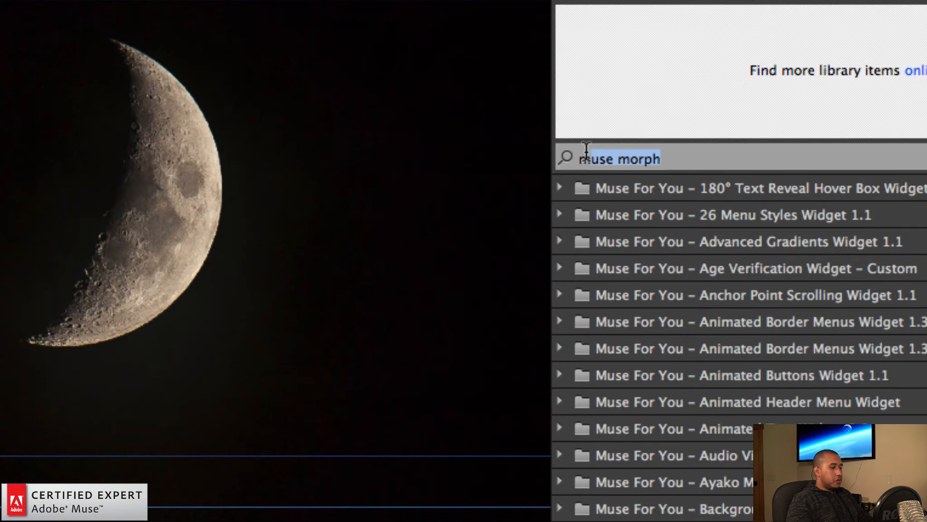
{"action": "key", "text": "BackSpace"}
{"action": "key", "text": "BackSpace"}
{"action": "key", "text": "BackSpace"}
{"action": "key", "text": "BackSpace"}
{"action": "key", "text": "BackSpace"}
{"action": "key", "text": "BackSpace"}
{"action": "key", "text": "BackSpace"}
{"action": "key", "text": "BackSpace"}
{"action": "key", "text": "BackSpace"}
{"action": "key", "text": "BackSpace"}
{"action": "type", "text": "muse morph"}
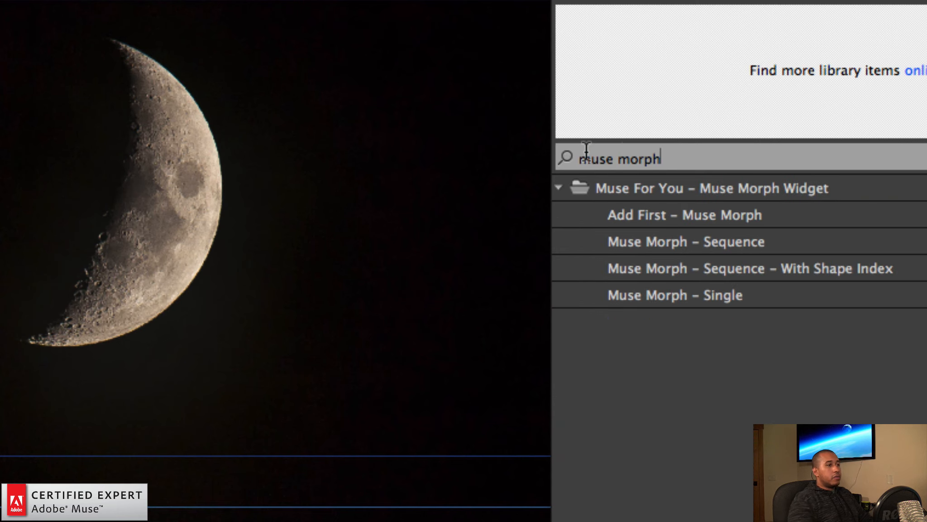
Step: Place the Add First – Muse Morph widget just outside the page's left edge at about X -150, Y 62
{"action": "left_click", "coordinate": [630, 193]}
{"action": "left_click", "coordinate": [640, 211]}
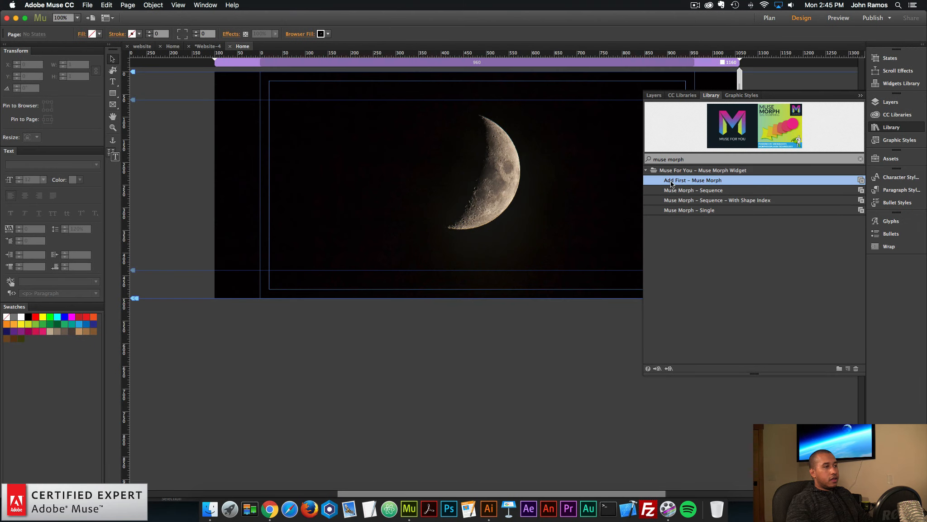
{"action": "left_click_drag", "start_coordinate": [640, 211], "coordinate": [190, 104]}
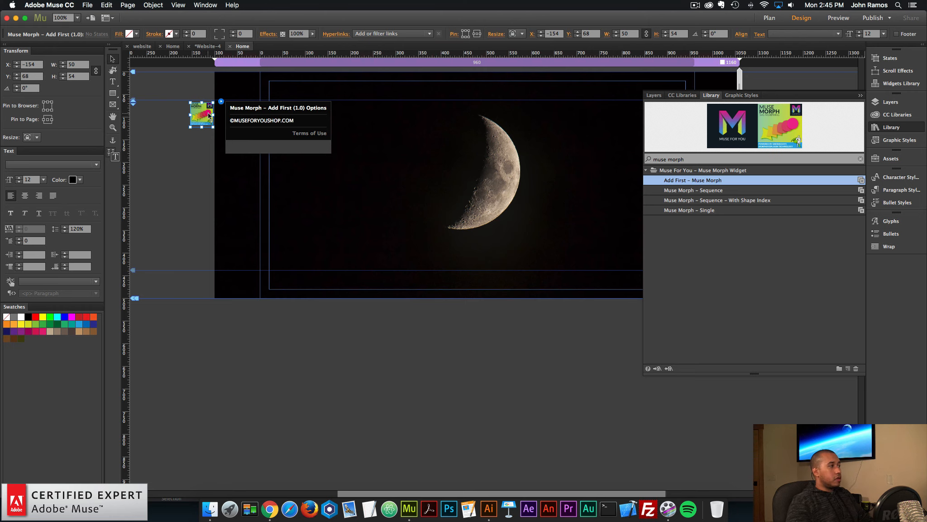
{"action": "left_click", "coordinate": [204, 119]}
{"action": "left_click_drag", "start_coordinate": [205, 117], "coordinate": [207, 114]}
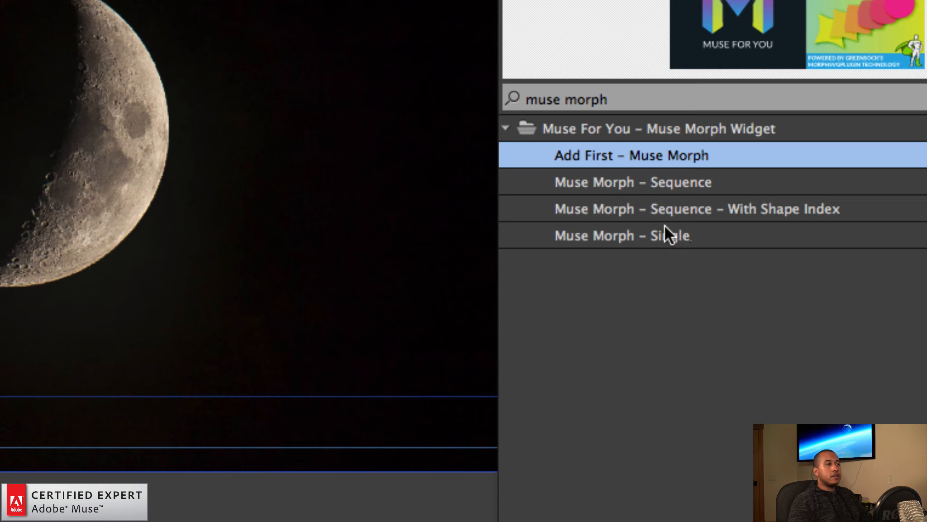
Step: Place the Muse Morph – Sequence widget below the Add First widget at about X -150, Y 137, and close the Library
{"action": "left_click", "coordinate": [658, 181]}
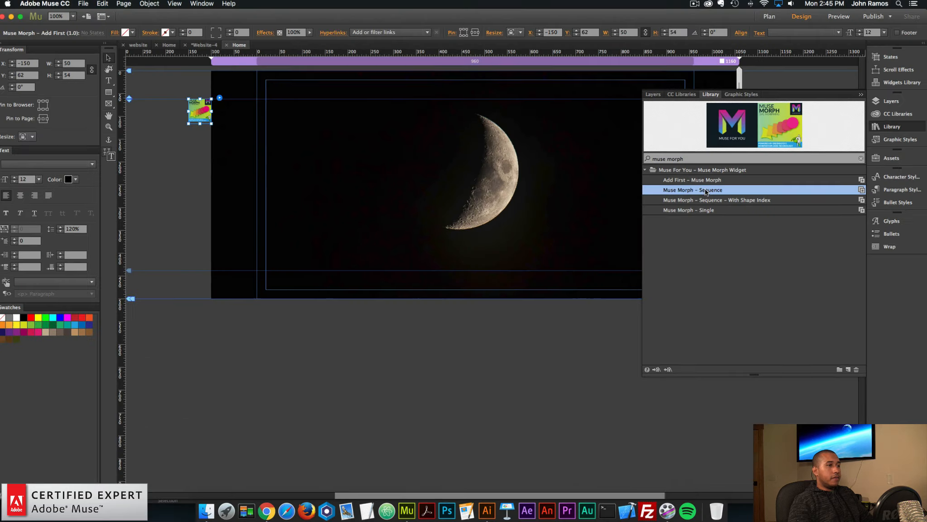
{"action": "left_click_drag", "start_coordinate": [658, 180], "coordinate": [0, 0]}
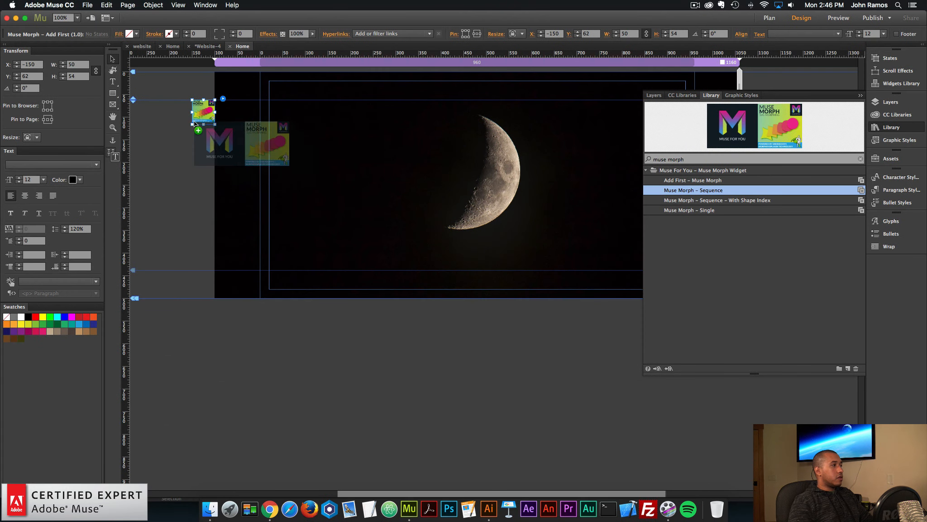
{"action": "left_click_drag", "start_coordinate": [194, 123], "coordinate": [195, 135]}
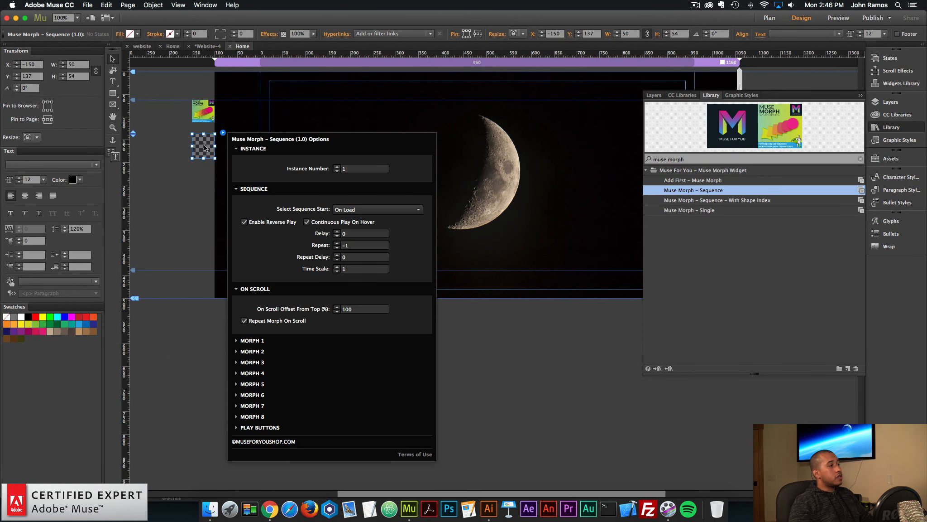
{"action": "left_click", "coordinate": [208, 199]}
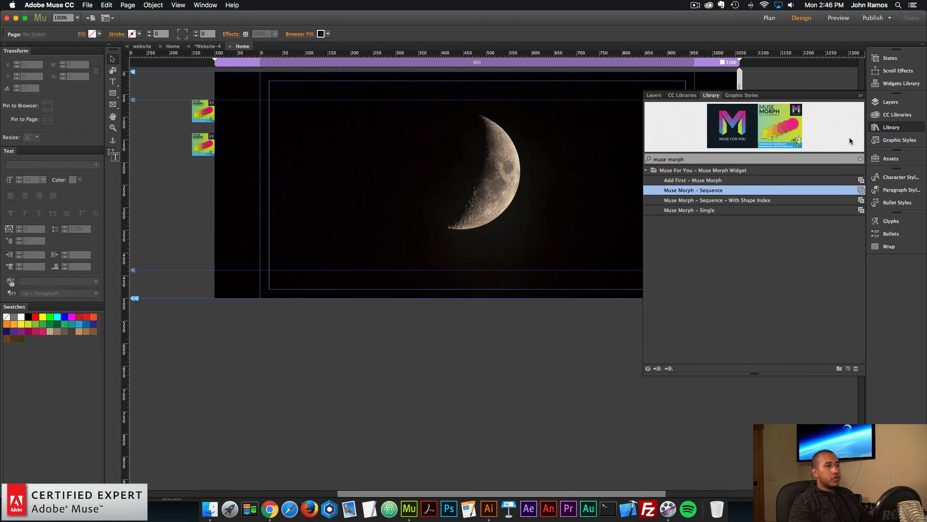
{"action": "left_click", "coordinate": [911, 128]}
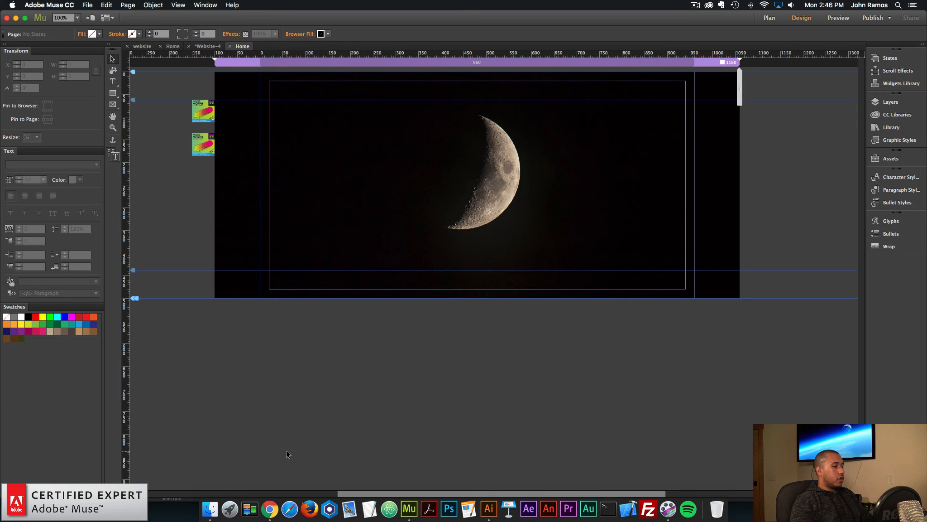
Step: Switch to Illustrator and select all the morph1–morph4 artwork on the artboard to check the shapes, ending with nothing selected
{"action": "left_click", "coordinate": [488, 508]}
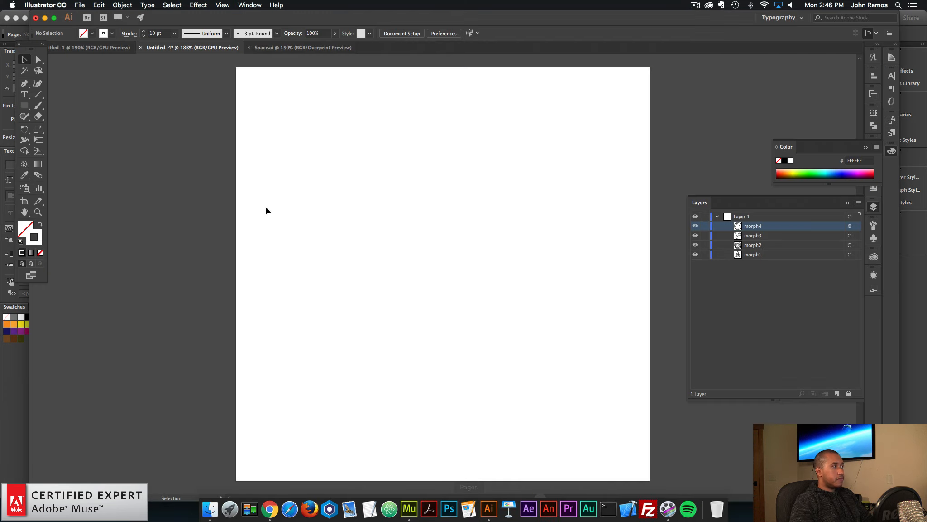
{"action": "key", "text": "super+a"}
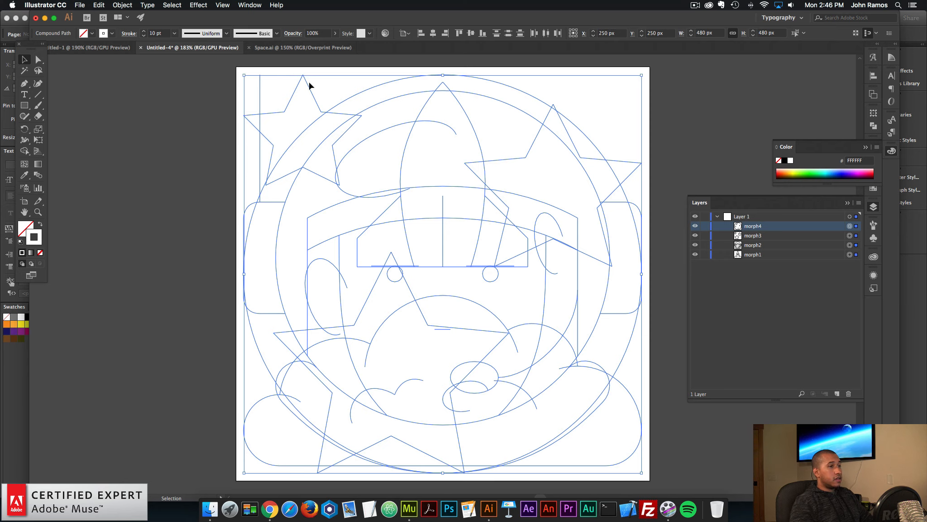
{"action": "key", "text": "Delete"}
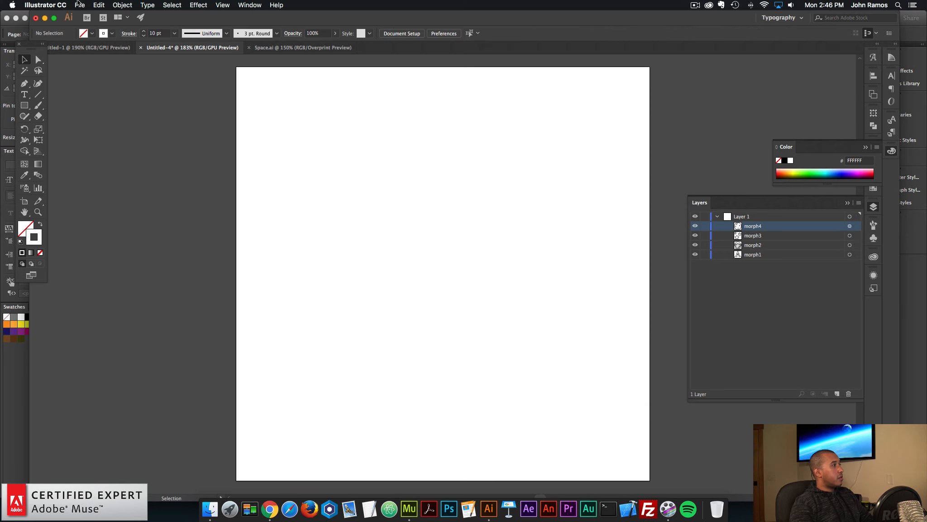
Step: Export the morph1–morph4 artwork in SVG format, show its code from the SVG options, and copy the complete code
{"action": "left_click", "coordinate": [79, 5]}
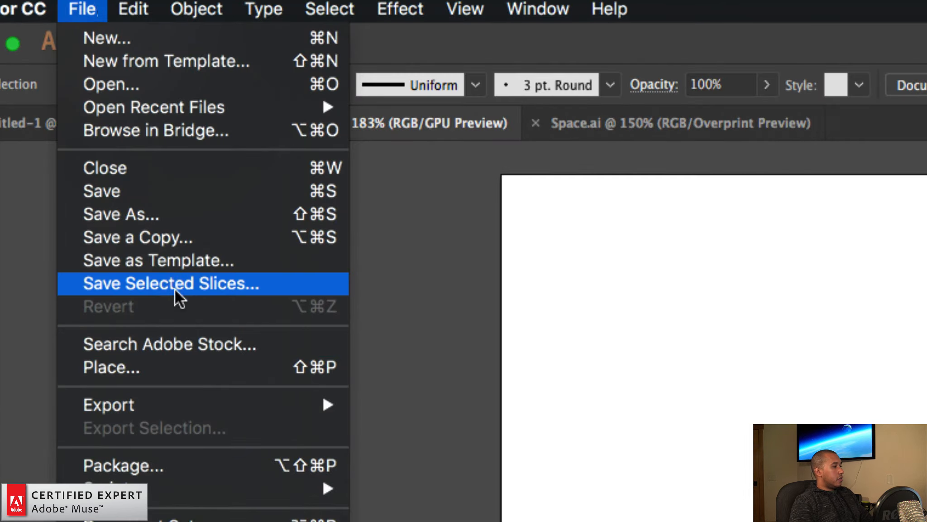
{"action": "mouse_move", "coordinate": [162, 404]}
{"action": "left_click", "coordinate": [413, 426]}
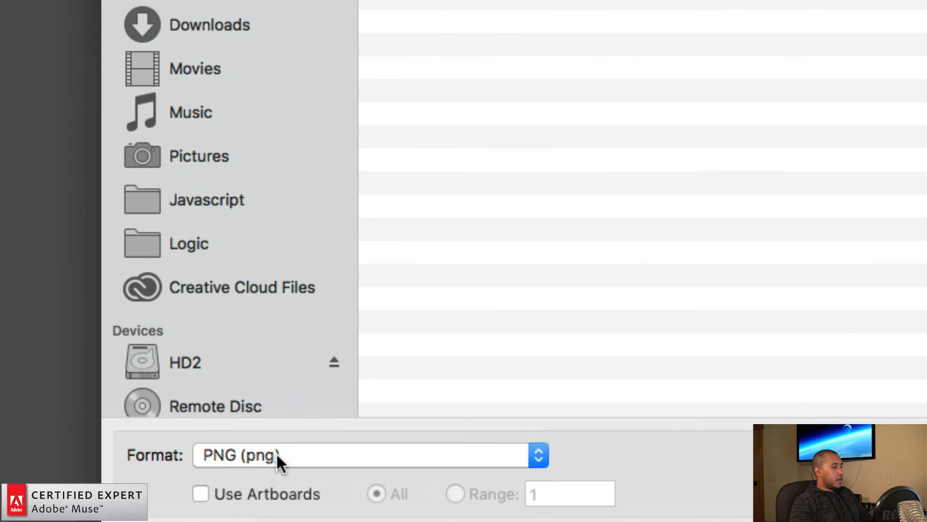
{"action": "left_click", "coordinate": [203, 456]}
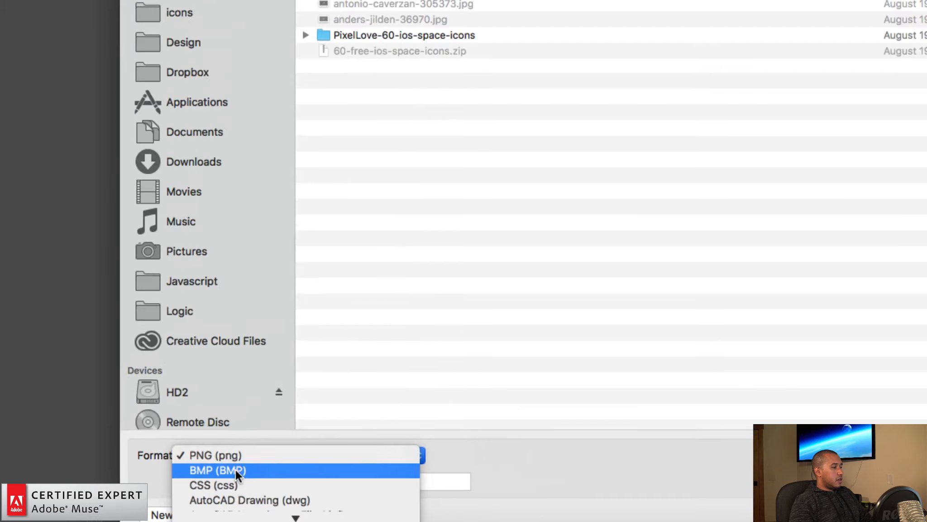
{"action": "mouse_move", "coordinate": [201, 490]}
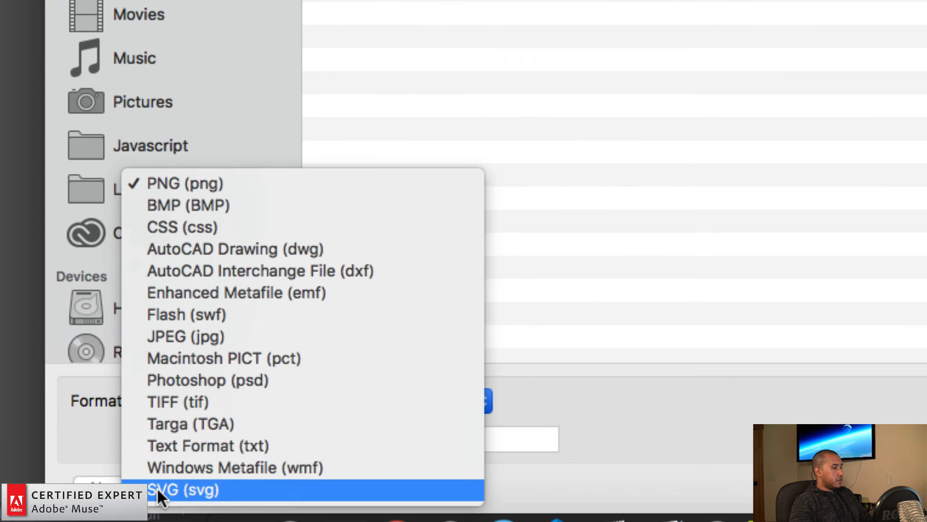
{"action": "left_click", "coordinate": [193, 489]}
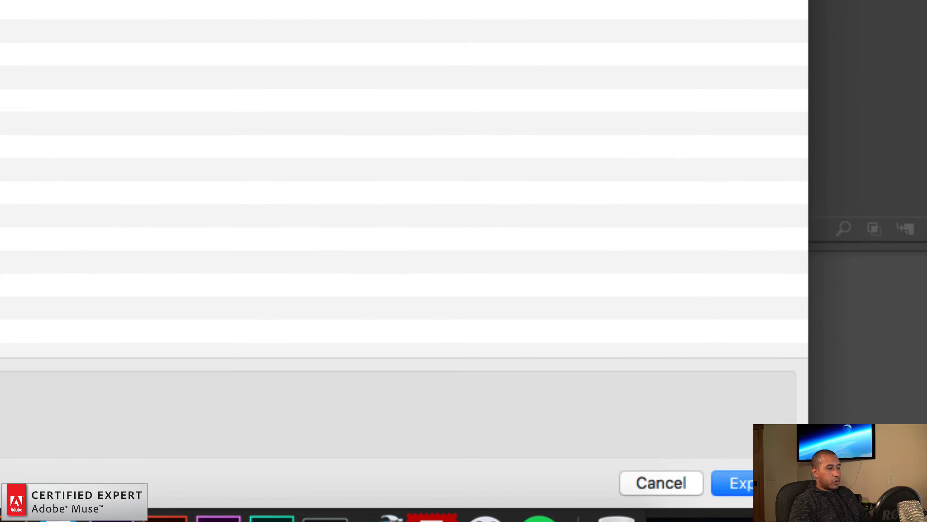
{"action": "left_click", "coordinate": [770, 488]}
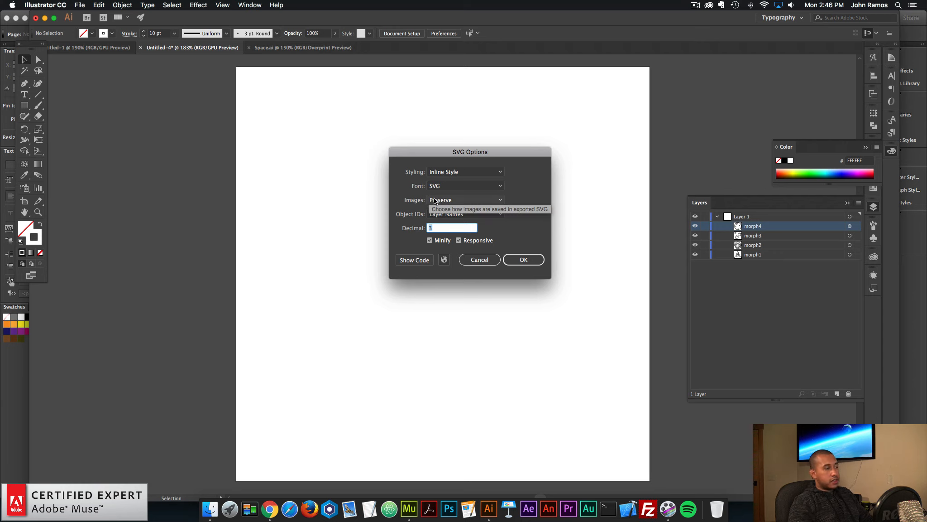
{"action": "left_click", "coordinate": [414, 259]}
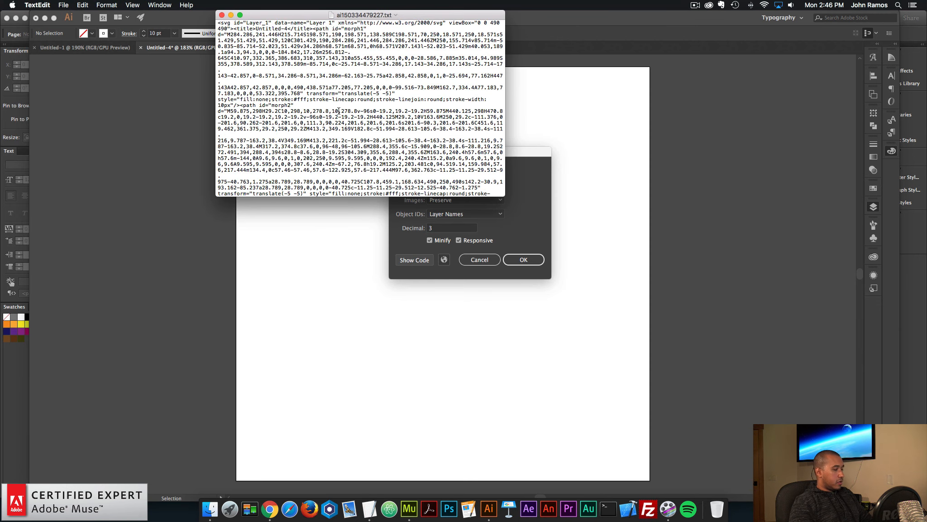
{"action": "key", "text": "super+a"}
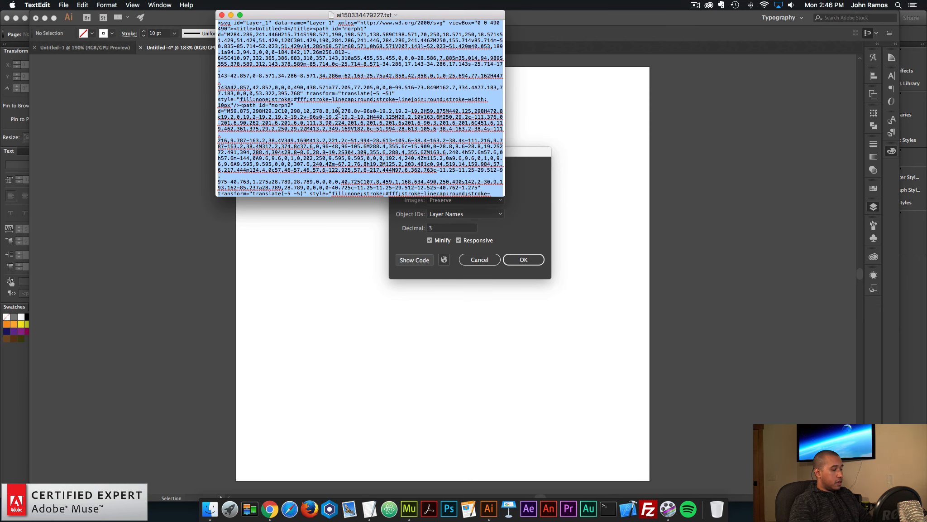
Step: Switch to Adobe Muse and insert the copied SVG code on the page as an embedded HTML object
{"action": "left_click", "coordinate": [410, 507]}
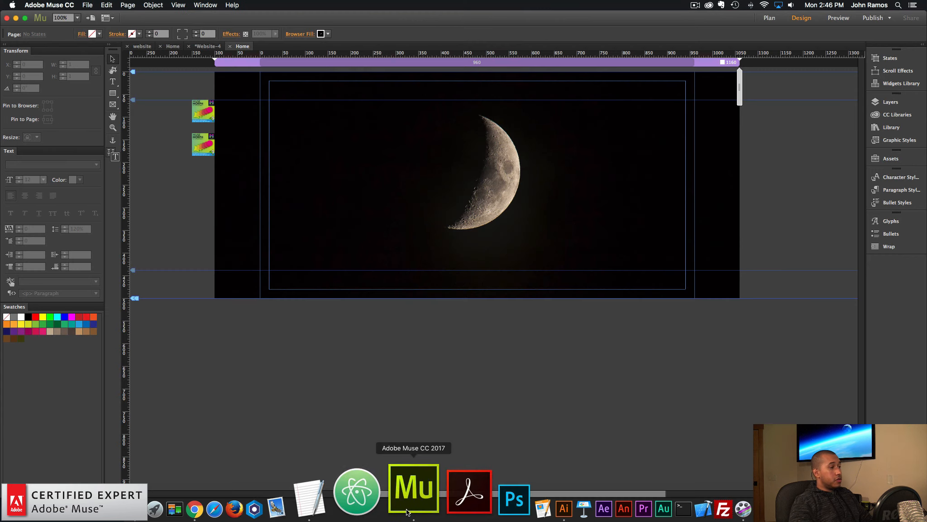
{"action": "left_click", "coordinate": [149, 4]}
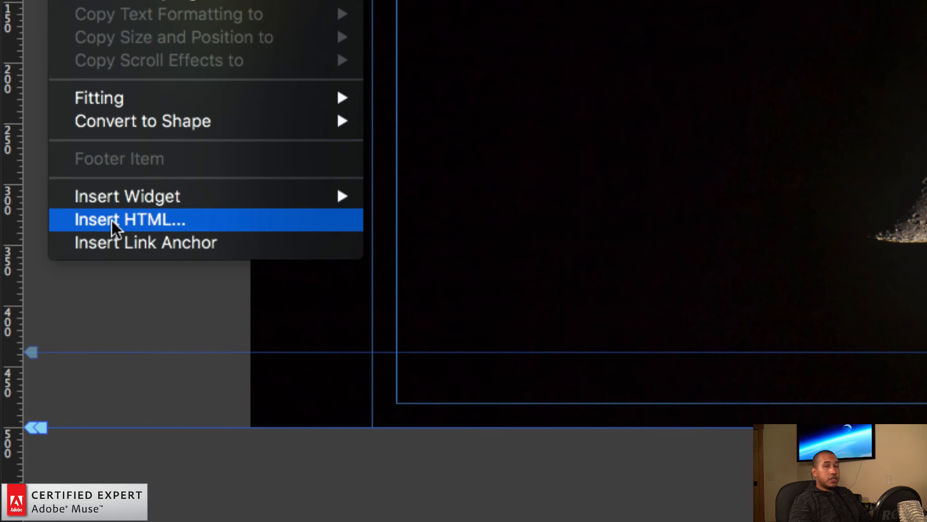
{"action": "left_click", "coordinate": [112, 220]}
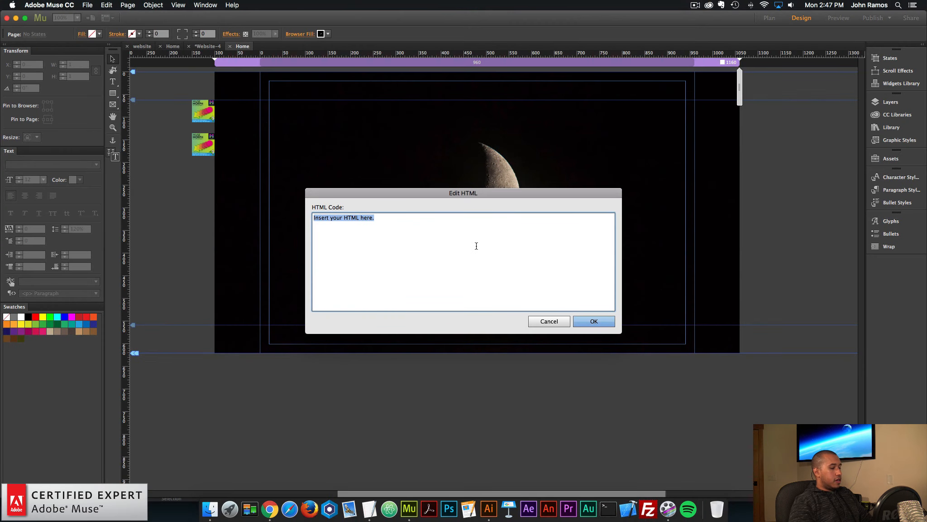
{"action": "key", "text": "super+v"}
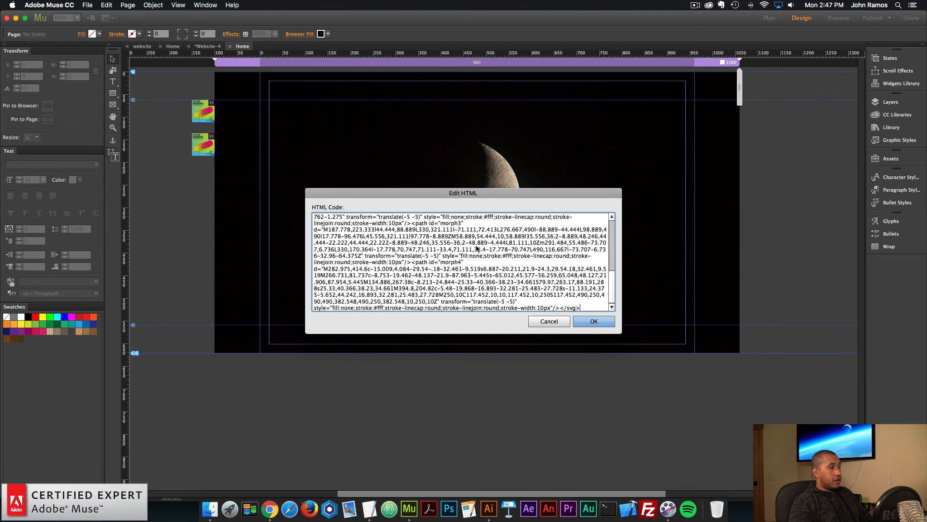
{"action": "left_click", "coordinate": [594, 321]}
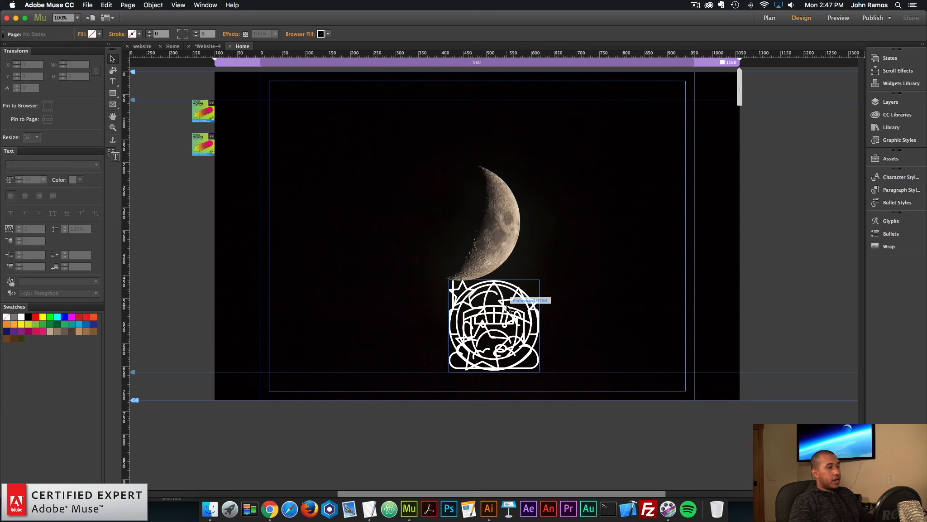
Step: Place the embedded icon artwork over the moon at Y 62, 300 wide with linked proportions and centered horizontally on the page
{"action": "left_click_drag", "start_coordinate": [503, 317], "coordinate": [486, 146]}
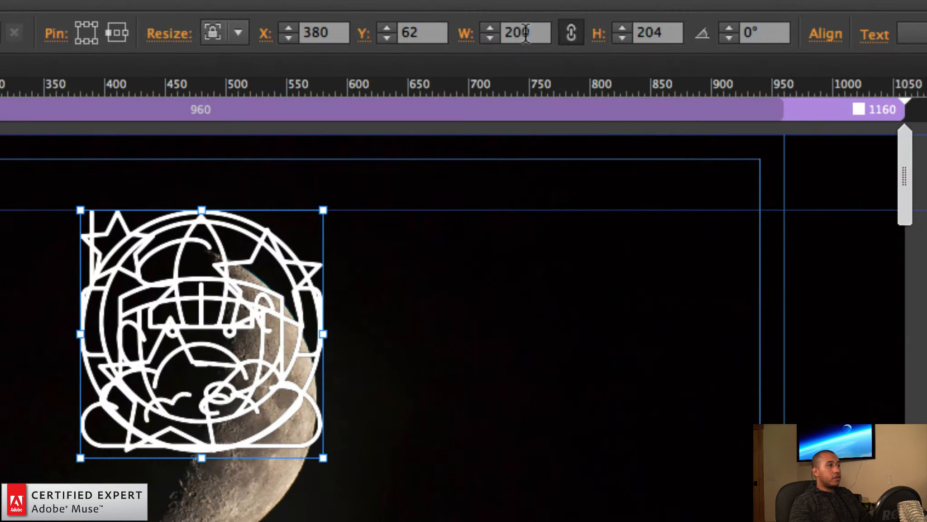
{"action": "left_click", "coordinate": [585, 34]}
{"action": "type", "text": "300"}
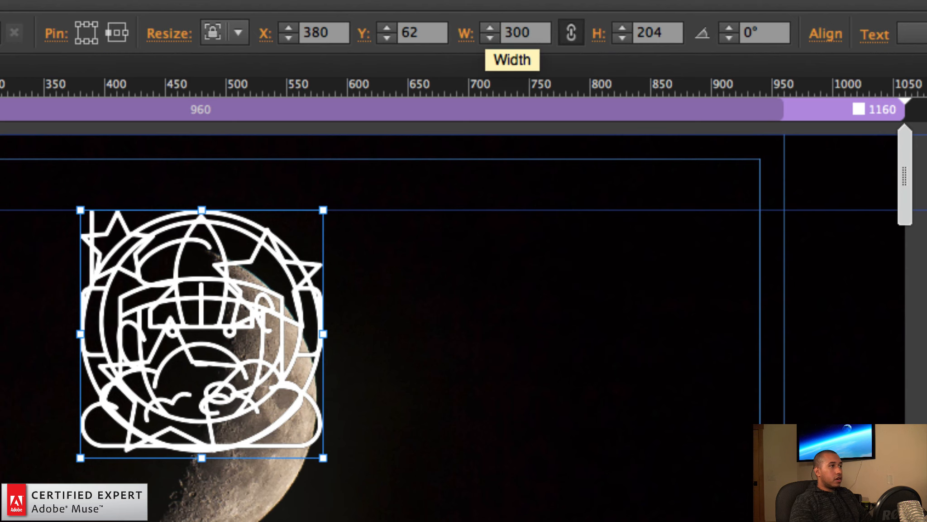
{"action": "key", "text": "Return"}
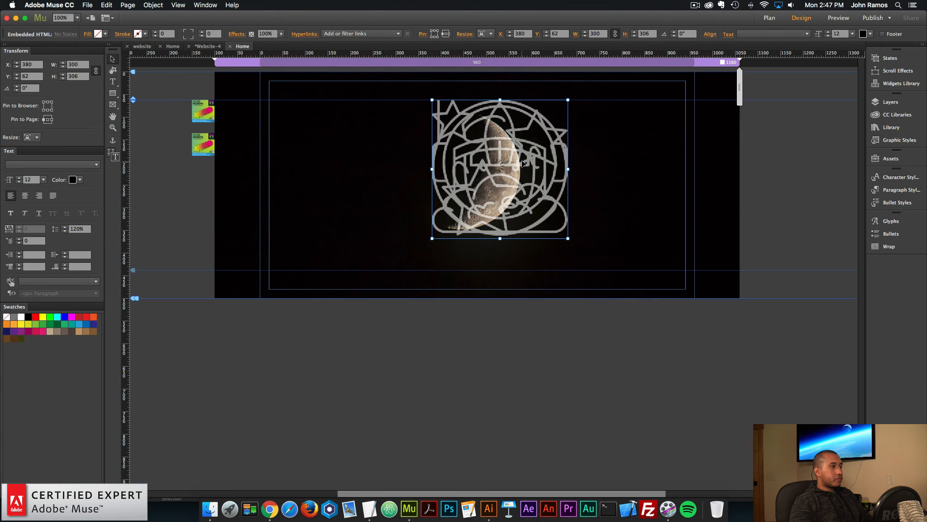
{"action": "left_click_drag", "start_coordinate": [471, 227], "coordinate": [440, 227]}
{"action": "left_click_drag", "start_coordinate": [512, 159], "coordinate": [509, 161]}
Step: Enable Morph 2, Morph 3 and Morph 4 in the options of the Muse Morph – Sequence widget
{"action": "left_click", "coordinate": [207, 149]}
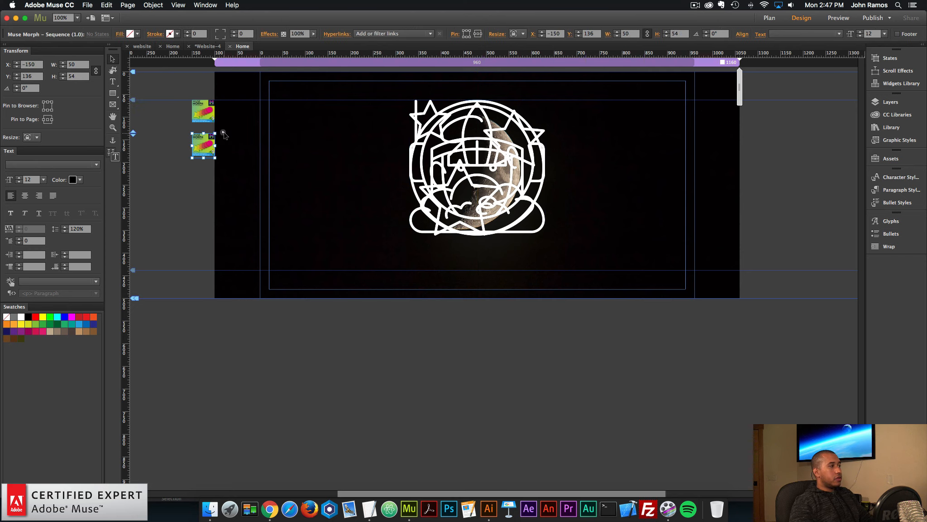
{"action": "left_click", "coordinate": [224, 133]}
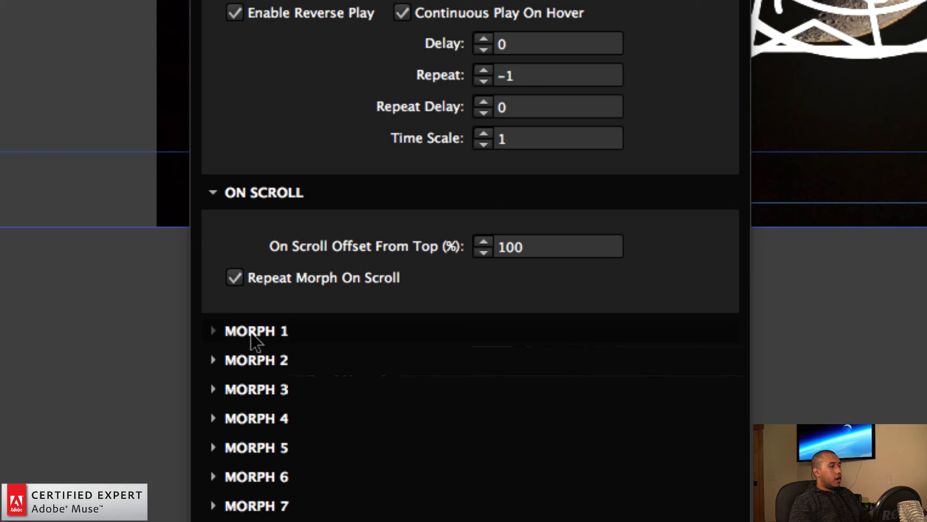
{"action": "left_click", "coordinate": [254, 360]}
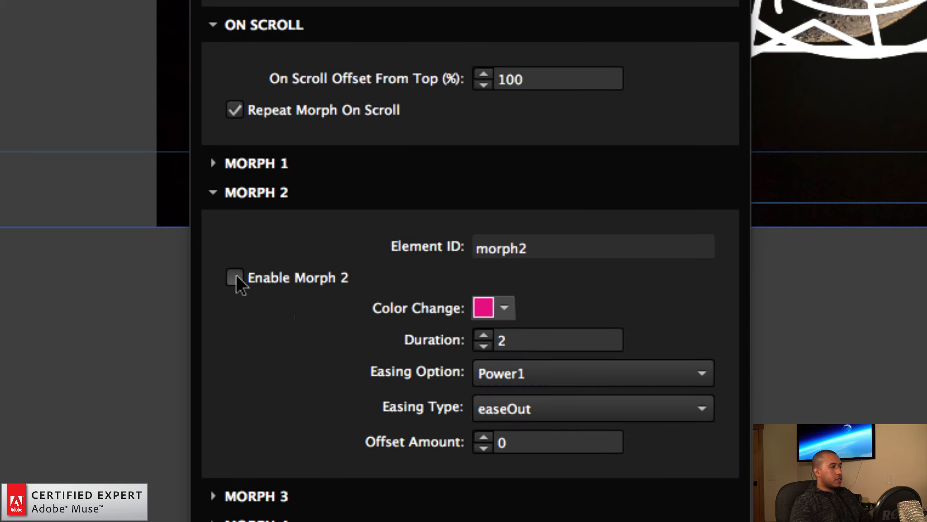
{"action": "left_click", "coordinate": [268, 194]}
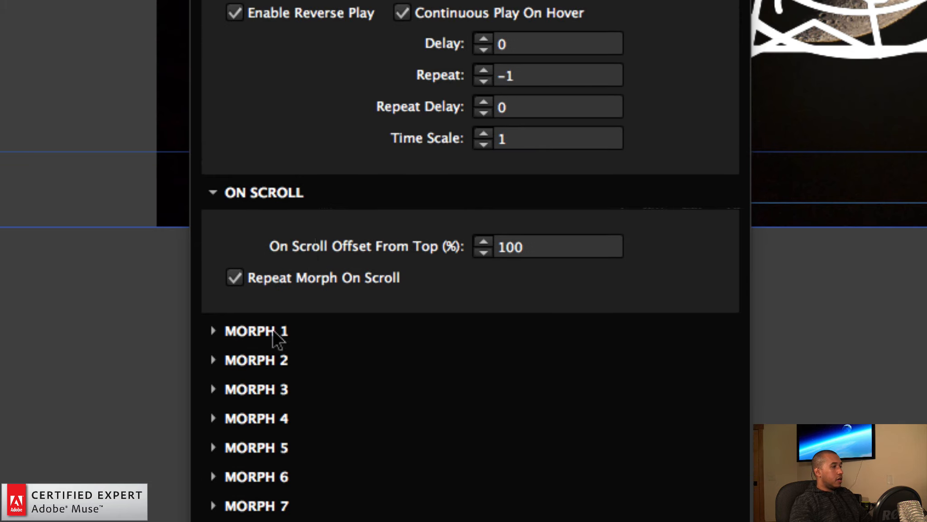
{"action": "left_click", "coordinate": [268, 390]}
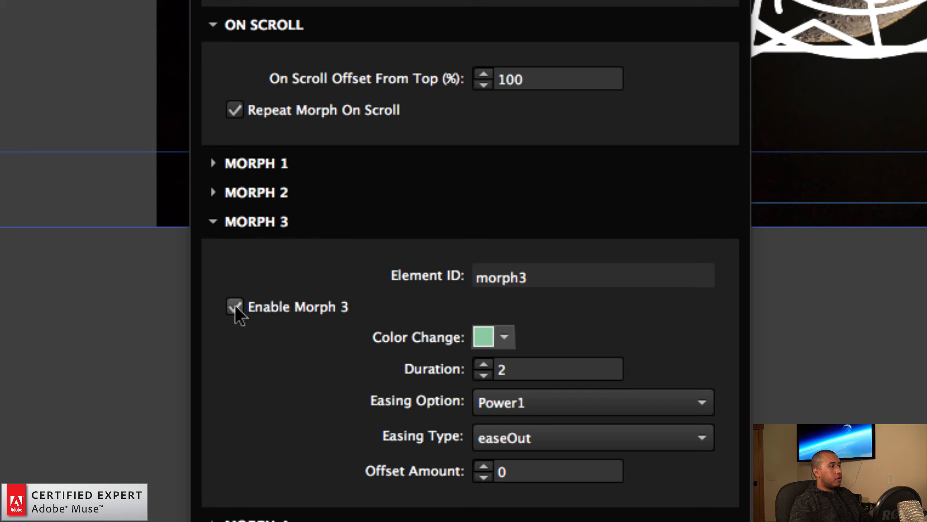
{"action": "left_click", "coordinate": [264, 222]}
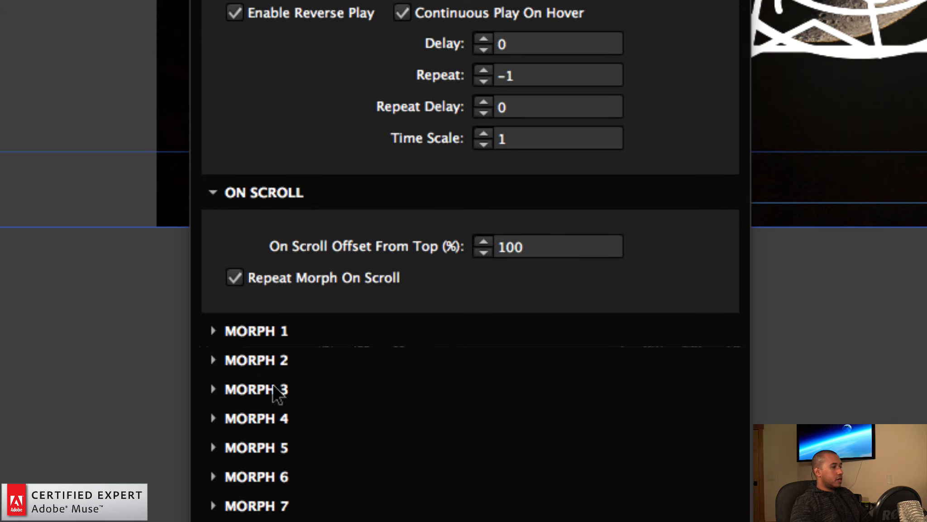
{"action": "left_click", "coordinate": [267, 424]}
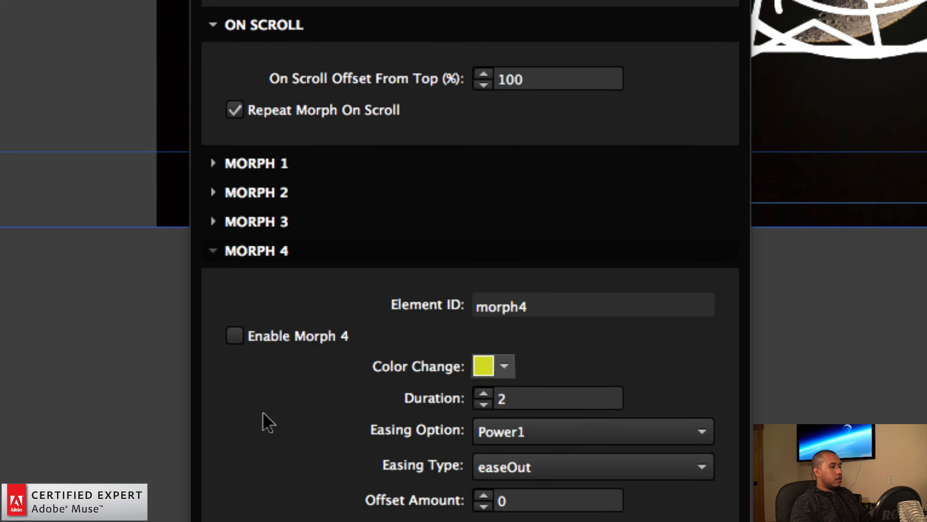
{"action": "left_click", "coordinate": [255, 251]}
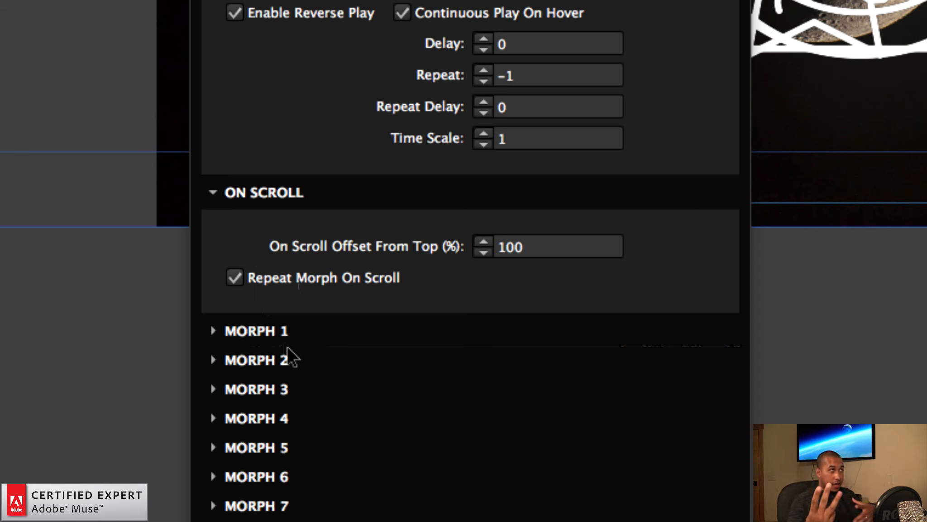
{"action": "left_click", "coordinate": [113, 247]}
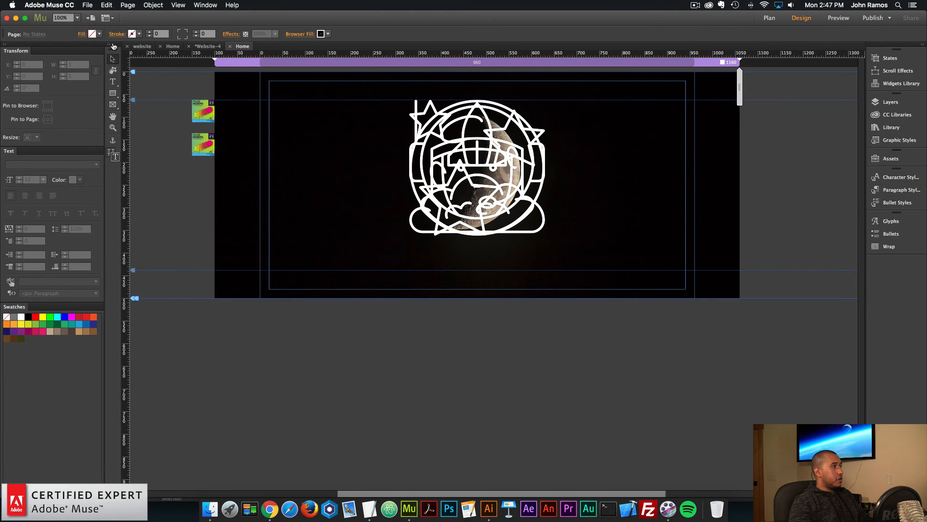
Step: Preview the page in the browser to check the morph sequence, and close the preview tab
{"action": "left_click", "coordinate": [88, 5]}
{"action": "left_click", "coordinate": [126, 154]}
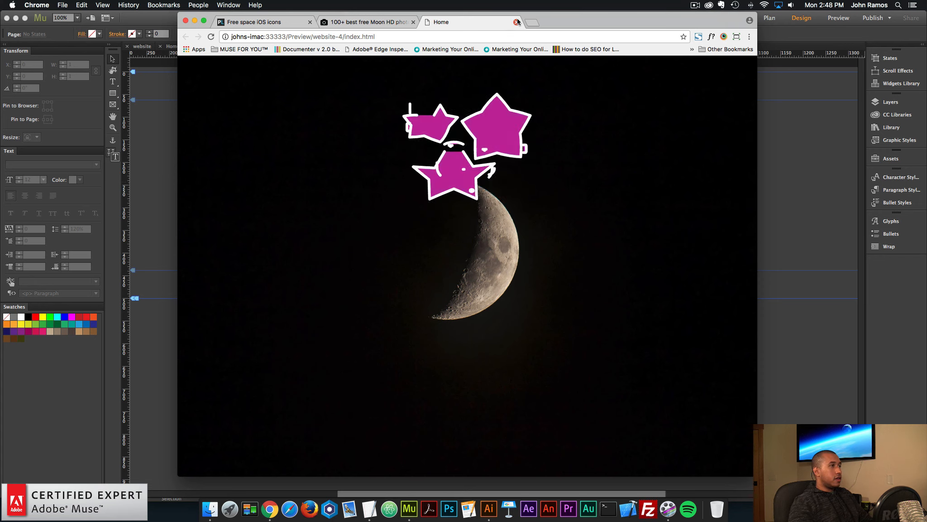
{"action": "key", "text": "super+w"}
Step: Set the Offset Amount of Morph 1 to 3 in the Muse Morph – Sequence widget's options
{"action": "left_click", "coordinate": [170, 133]}
{"action": "left_click", "coordinate": [213, 136]}
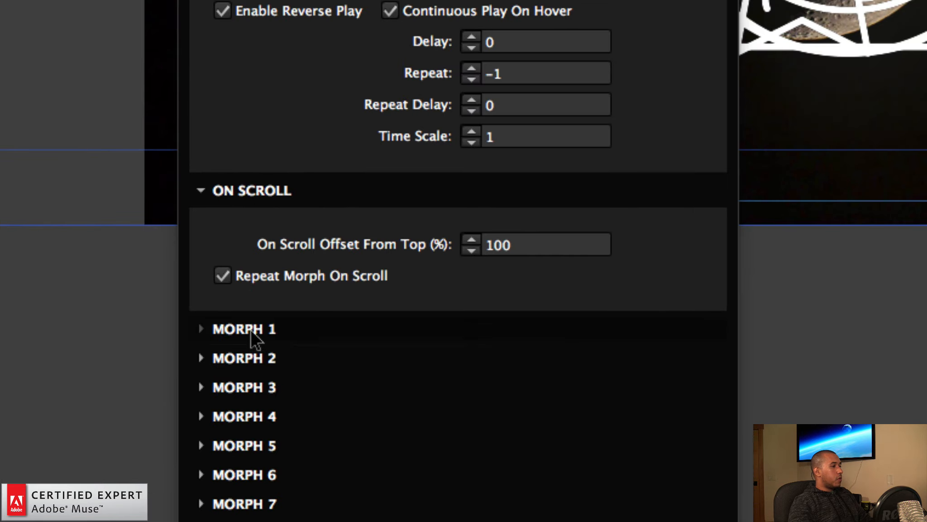
{"action": "left_click", "coordinate": [252, 337]}
{"action": "left_click", "coordinate": [515, 416]}
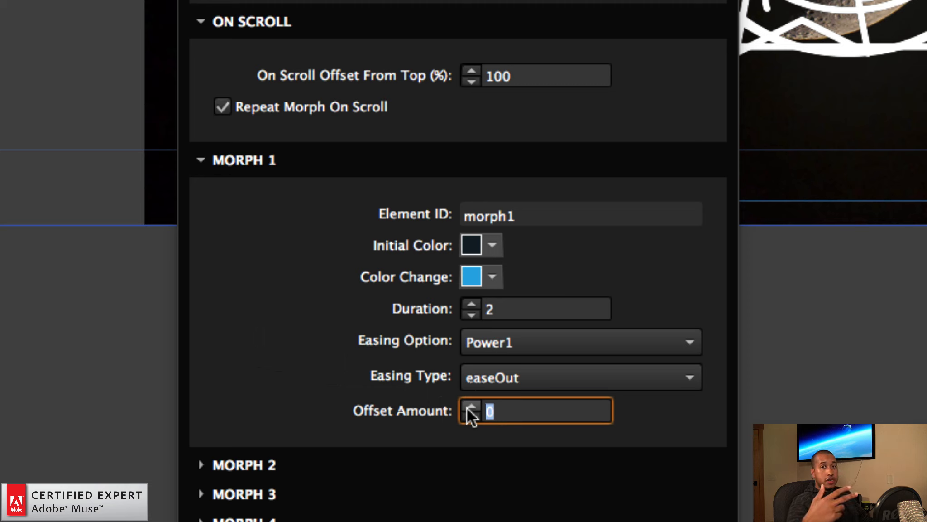
{"action": "type", "text": "3"}
{"action": "key", "text": "Return"}
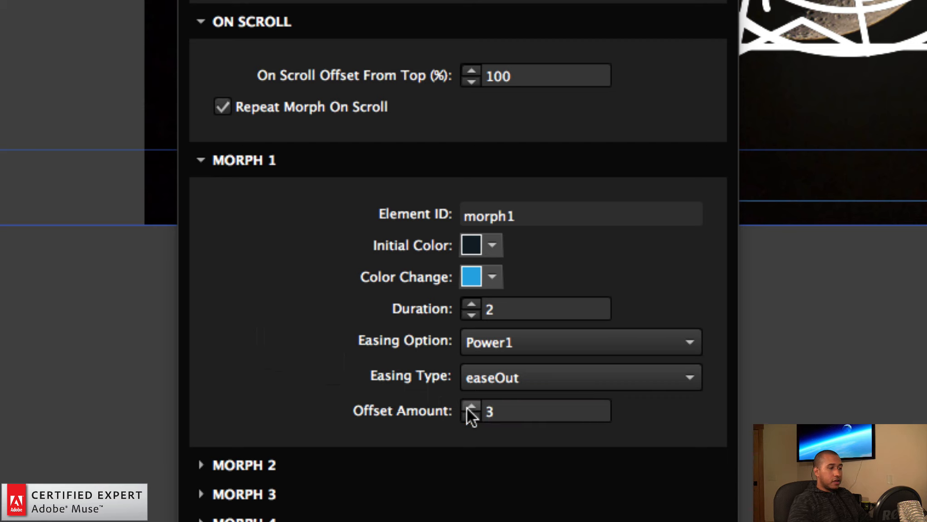
{"action": "left_click", "coordinate": [252, 160]}
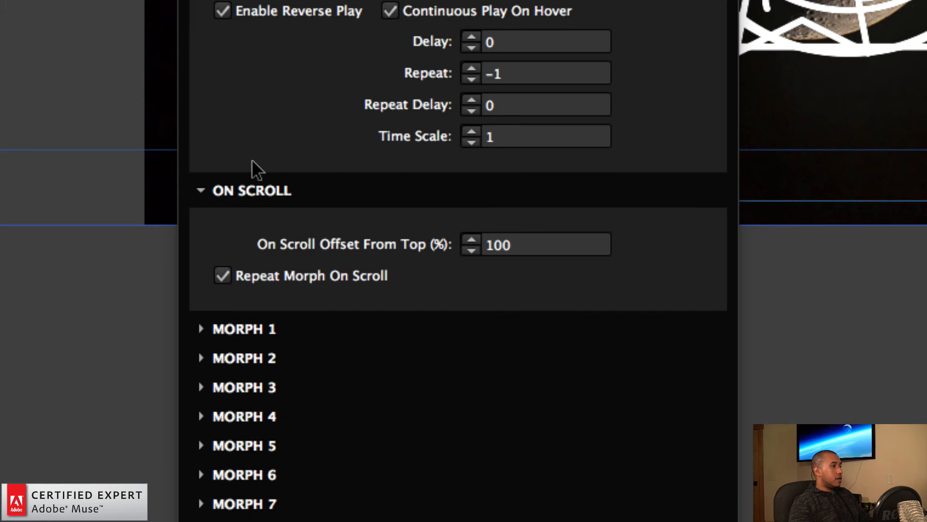
Step: Set both the Initial Color and the Color Change of Morph 1 to none in the Muse Morph – Sequence widget
{"action": "left_click", "coordinate": [252, 332]}
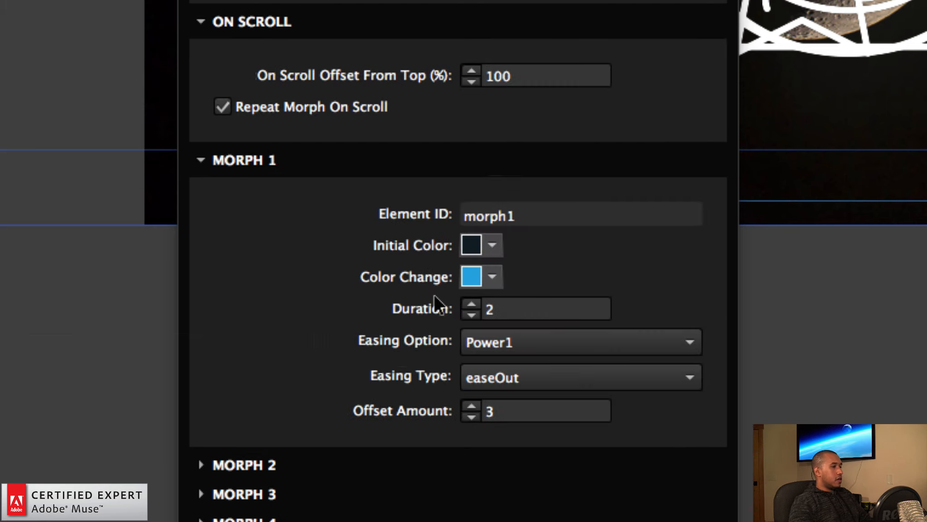
{"action": "left_click", "coordinate": [492, 245]}
{"action": "left_click", "coordinate": [488, 317]}
{"action": "left_click", "coordinate": [492, 276]}
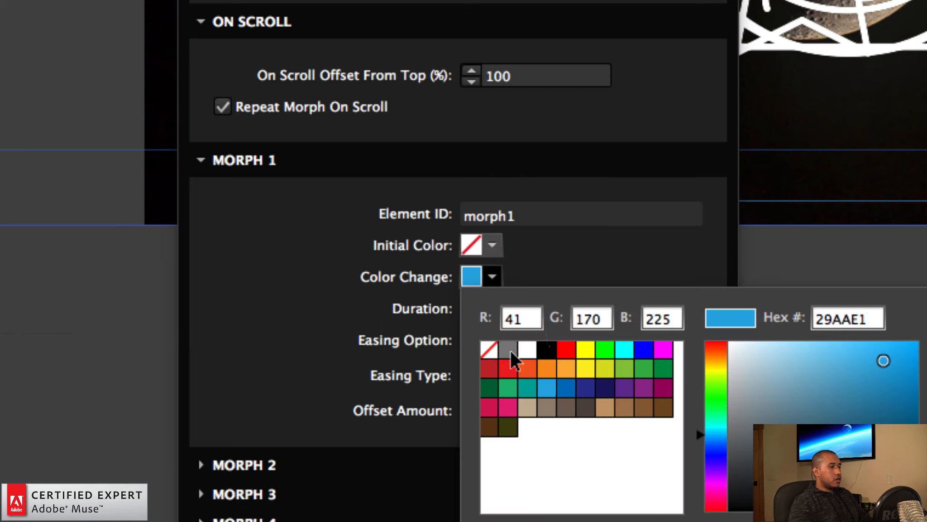
{"action": "left_click", "coordinate": [489, 349]}
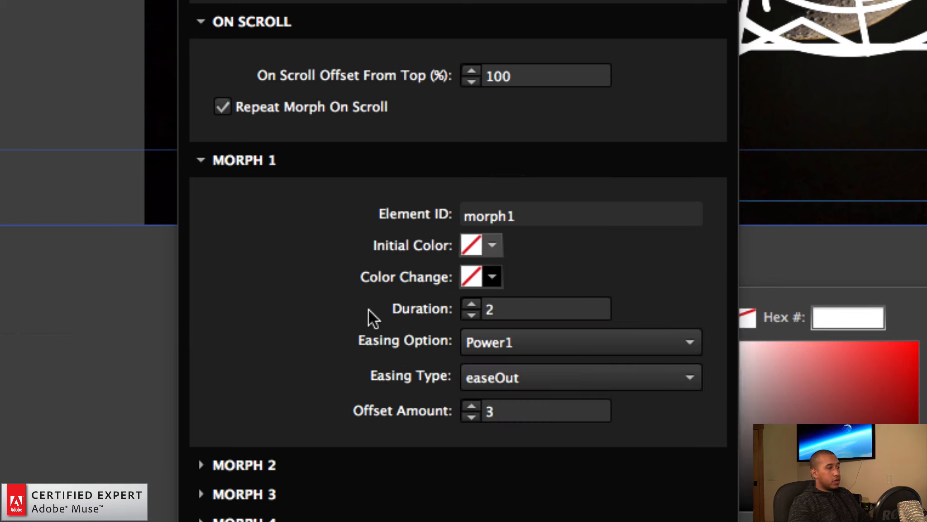
{"action": "left_click", "coordinate": [236, 160]}
Step: Set the Color Change of Morph 2 and Morph 3 to none and close the widget's options
{"action": "left_click", "coordinate": [250, 356]}
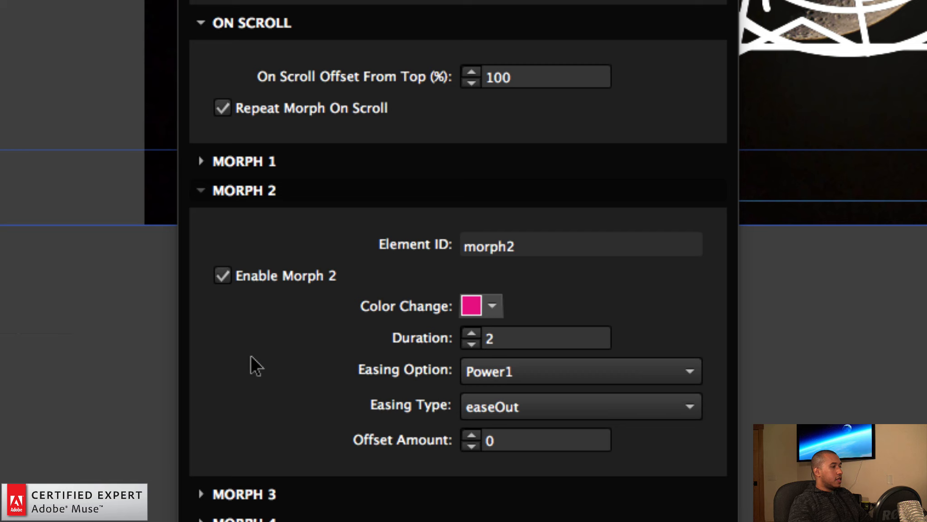
{"action": "left_click", "coordinate": [486, 311]}
{"action": "left_click", "coordinate": [482, 377]}
{"action": "left_click", "coordinate": [254, 195]}
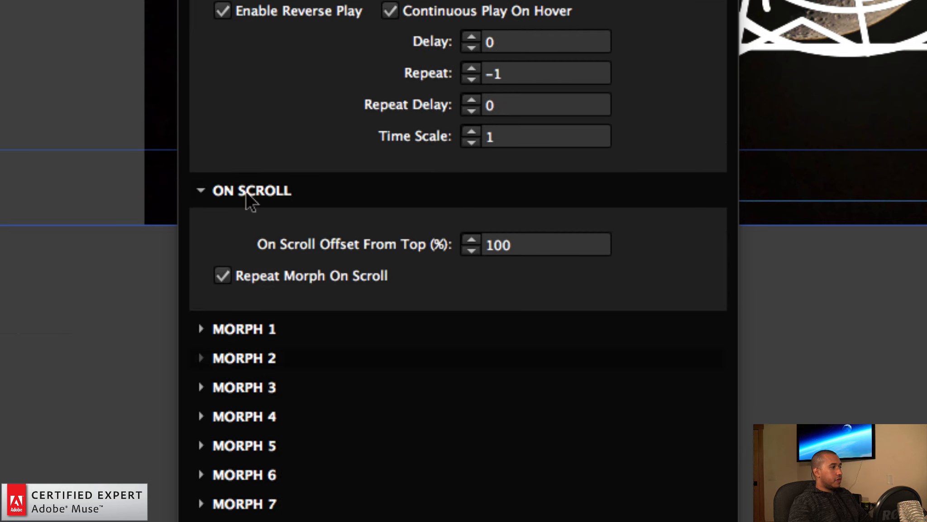
{"action": "left_click", "coordinate": [250, 192]}
{"action": "left_click", "coordinate": [246, 274]}
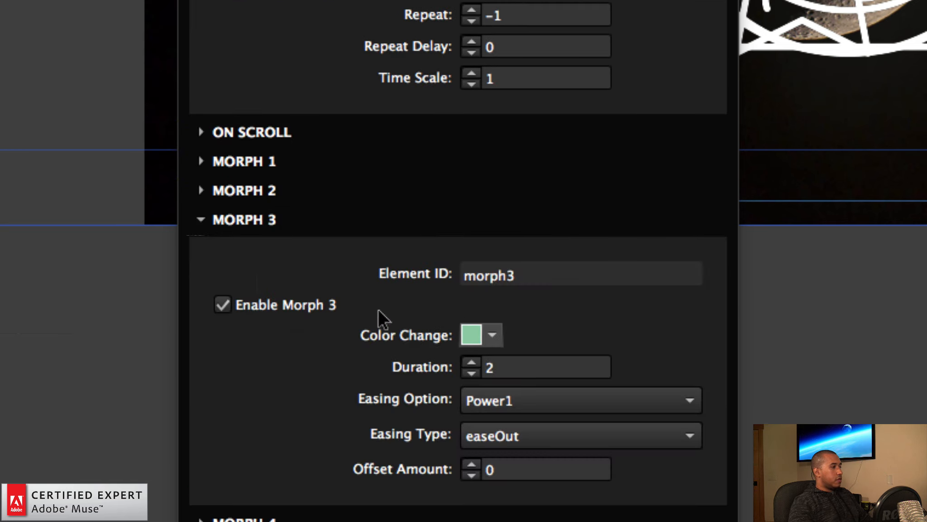
{"action": "left_click", "coordinate": [490, 336]}
{"action": "left_click", "coordinate": [486, 405]}
{"action": "left_click", "coordinate": [267, 219]}
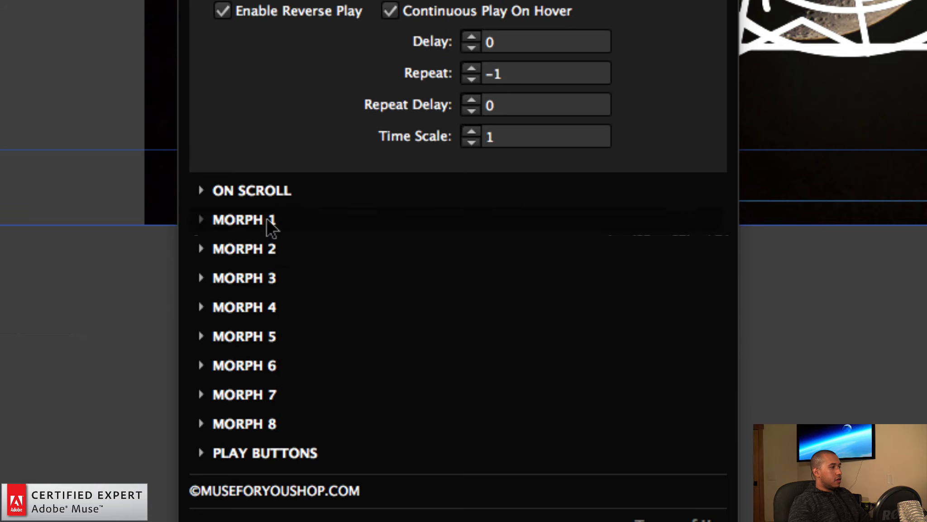
{"action": "left_click", "coordinate": [115, 144]}
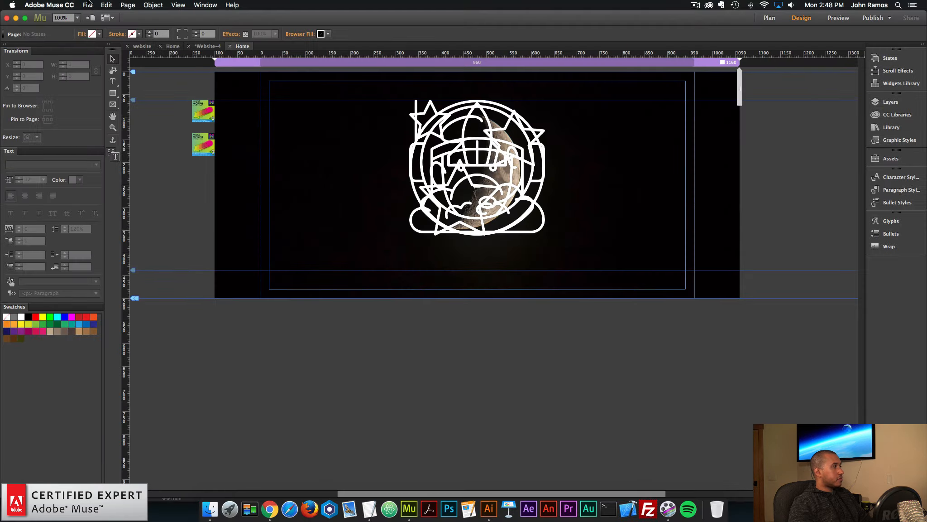
Step: Preview the page in the browser to check the morphs without color changes, and return to Adobe Muse
{"action": "left_click", "coordinate": [88, 5]}
{"action": "left_click", "coordinate": [125, 151]}
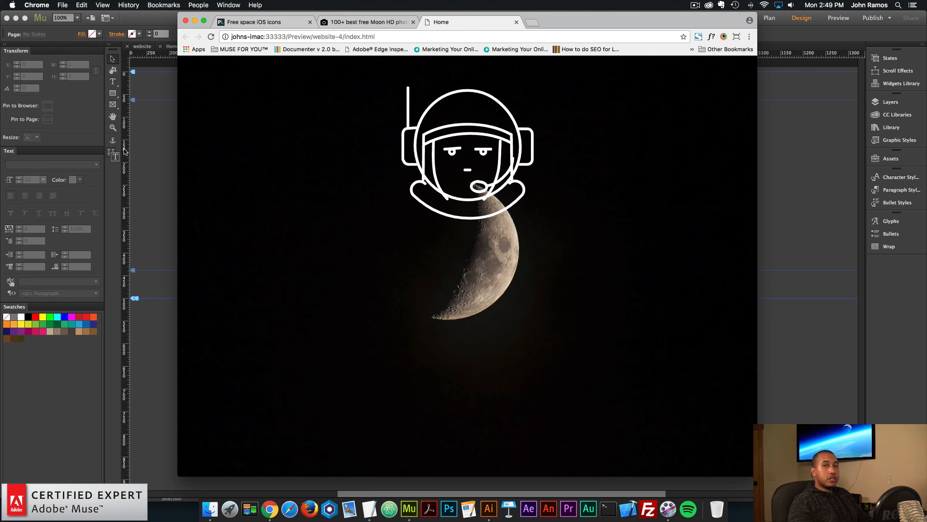
{"action": "left_click", "coordinate": [160, 148]}
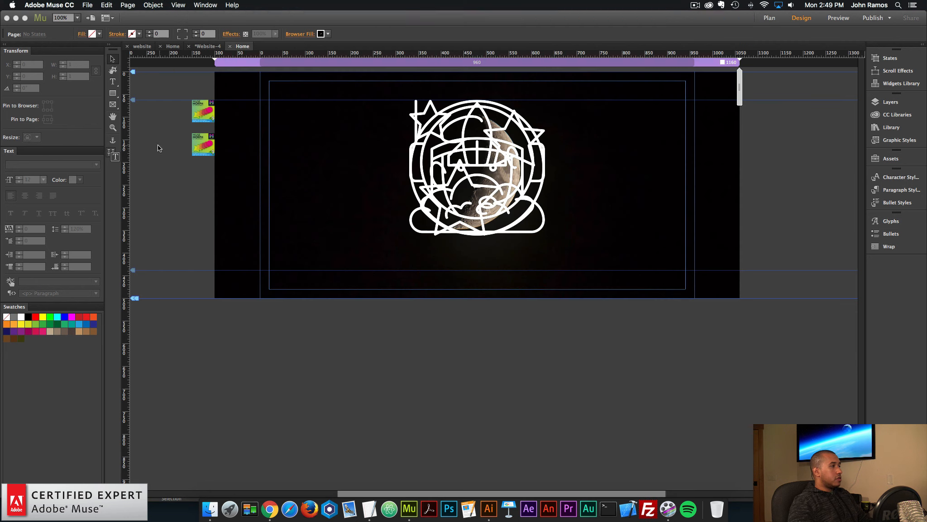
Step: Disable Enable Reverse Play and set Repeat to 0 in the Muse Morph – Sequence widget's options
{"action": "left_click", "coordinate": [206, 143]}
{"action": "left_click", "coordinate": [223, 132]}
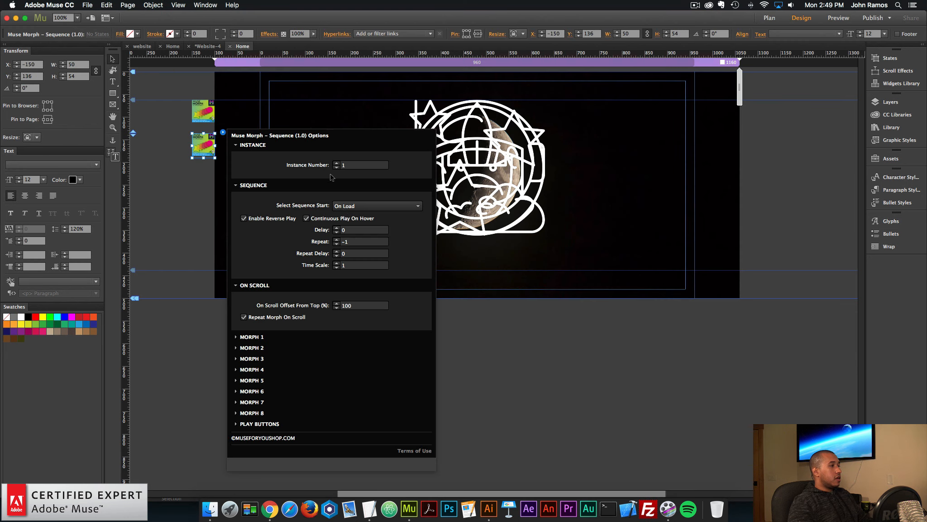
{"action": "left_click", "coordinate": [244, 219]}
{"action": "left_click", "coordinate": [338, 242]}
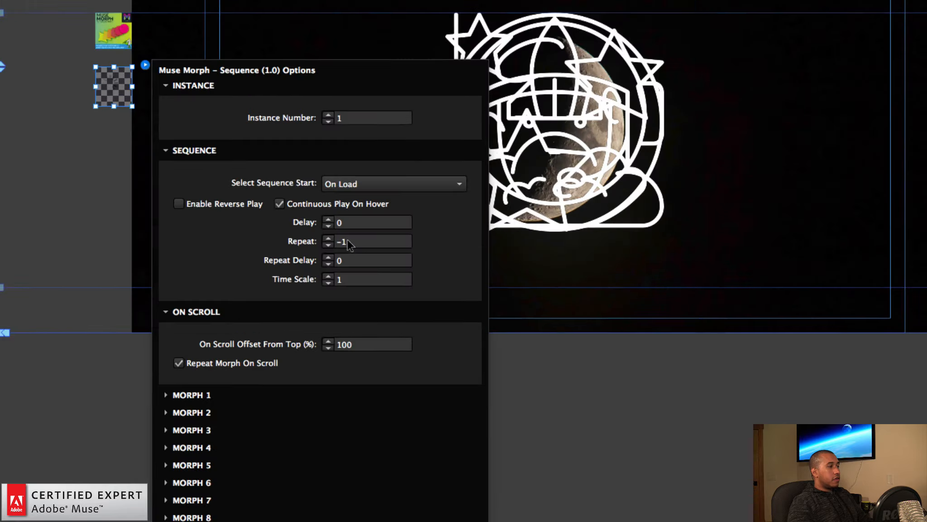
{"action": "type", "text": "0"}
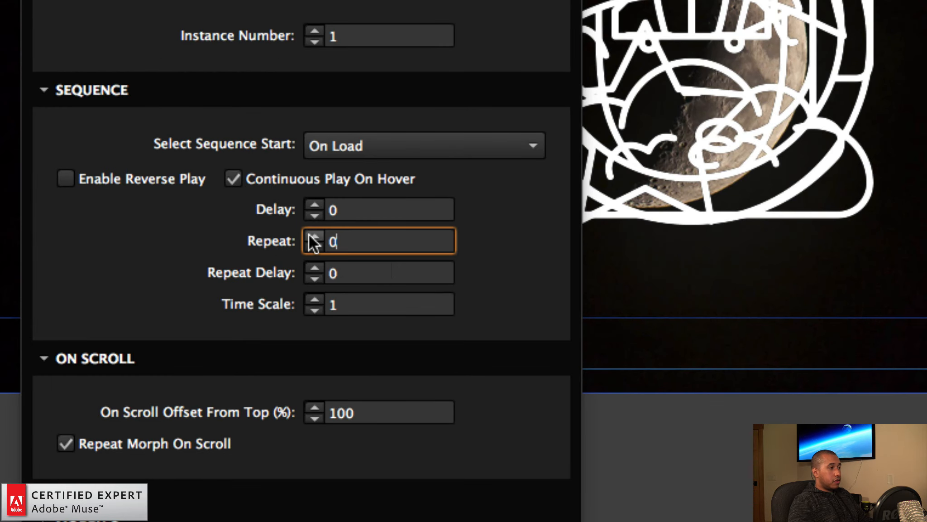
{"action": "key", "text": "Return"}
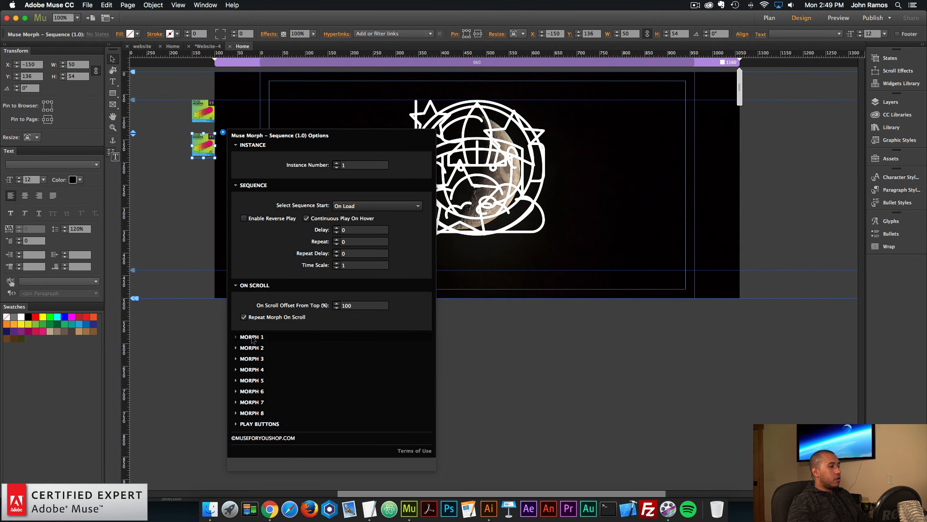
Step: Set the Offset Amount of Morph 2 and Morph 3 to 1 in the sequence widget, and close its options
{"action": "left_click", "coordinate": [252, 337]}
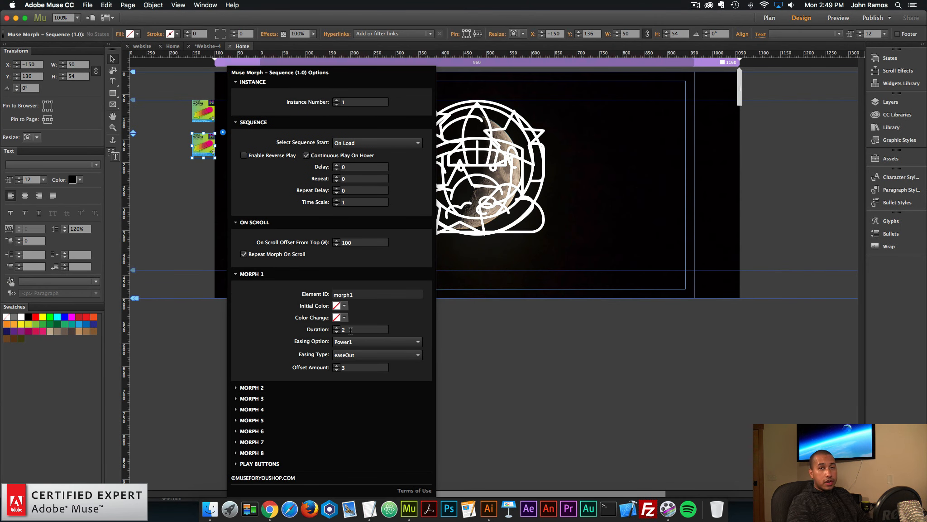
{"action": "left_click", "coordinate": [251, 388]}
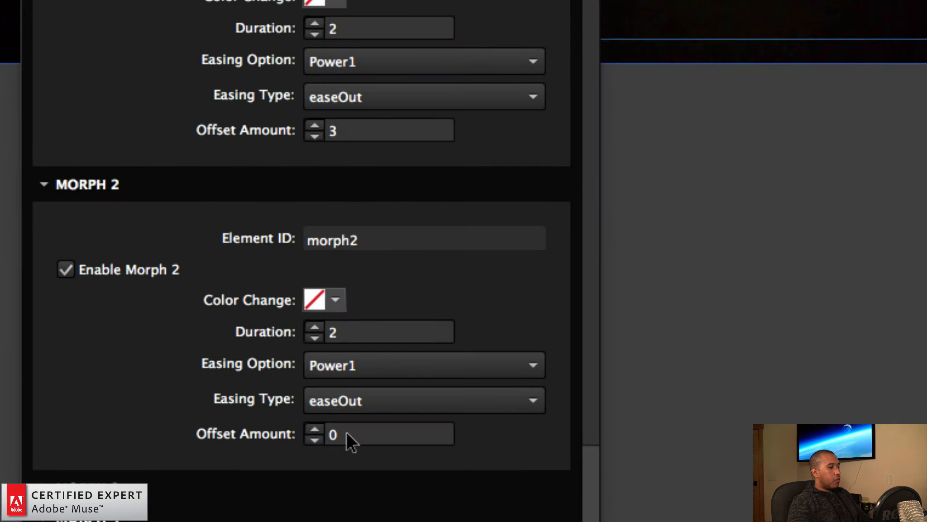
{"action": "left_click", "coordinate": [315, 428]}
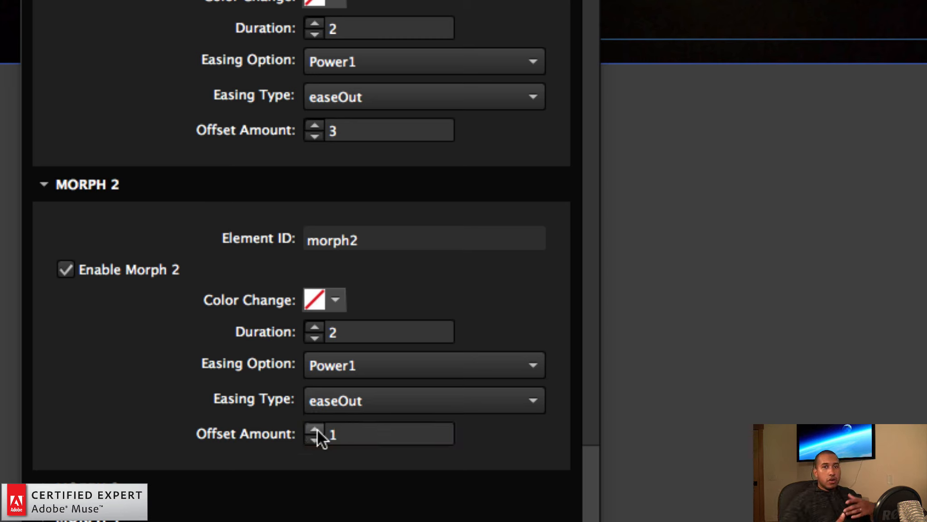
{"action": "left_click", "coordinate": [97, 182]}
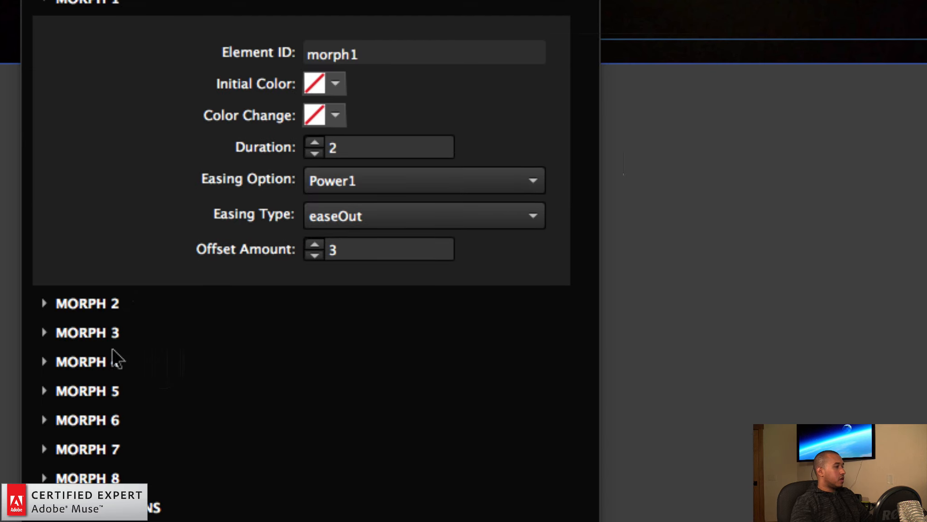
{"action": "left_click", "coordinate": [93, 334]}
{"action": "left_click", "coordinate": [322, 453]}
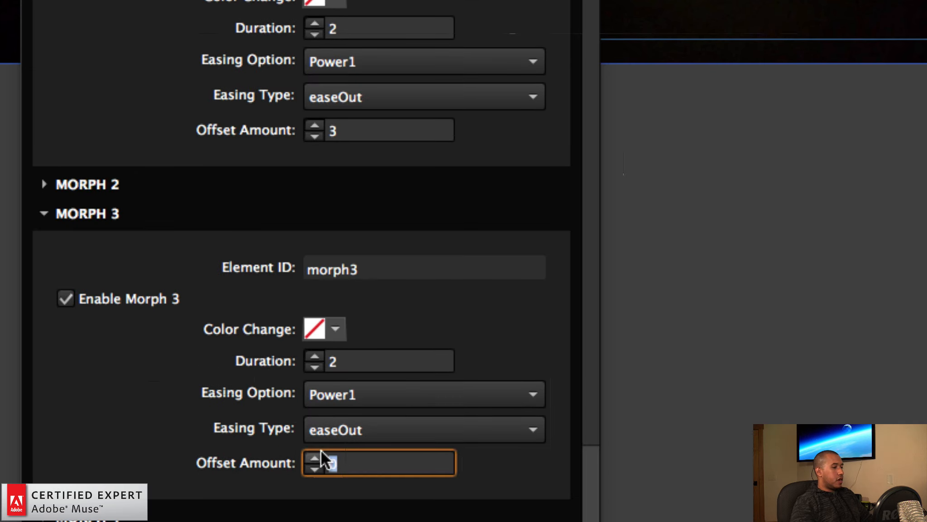
{"action": "type", "text": "1"}
{"action": "key", "text": "Return"}
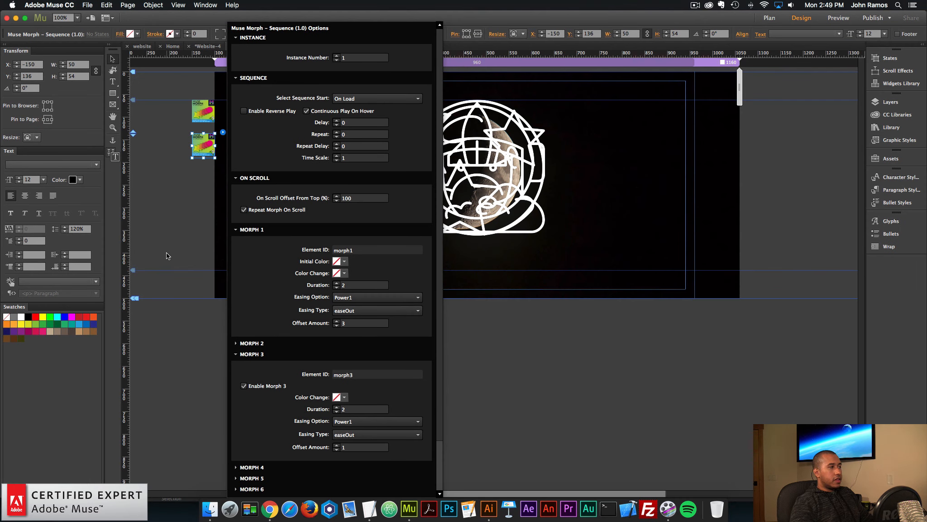
{"action": "left_click", "coordinate": [183, 248]}
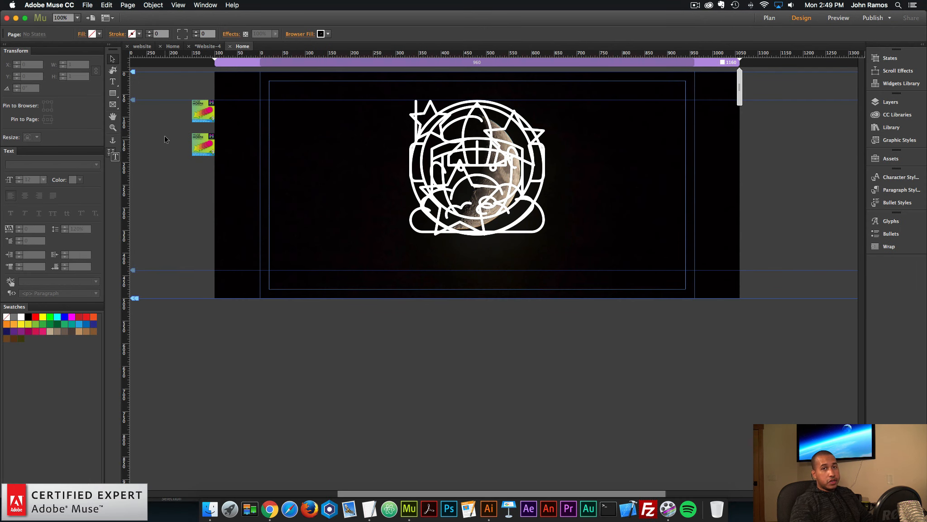
Step: Preview the site in the browser to check the one-time sequence with its new offsets, and return to Adobe Muse
{"action": "left_click", "coordinate": [87, 5]}
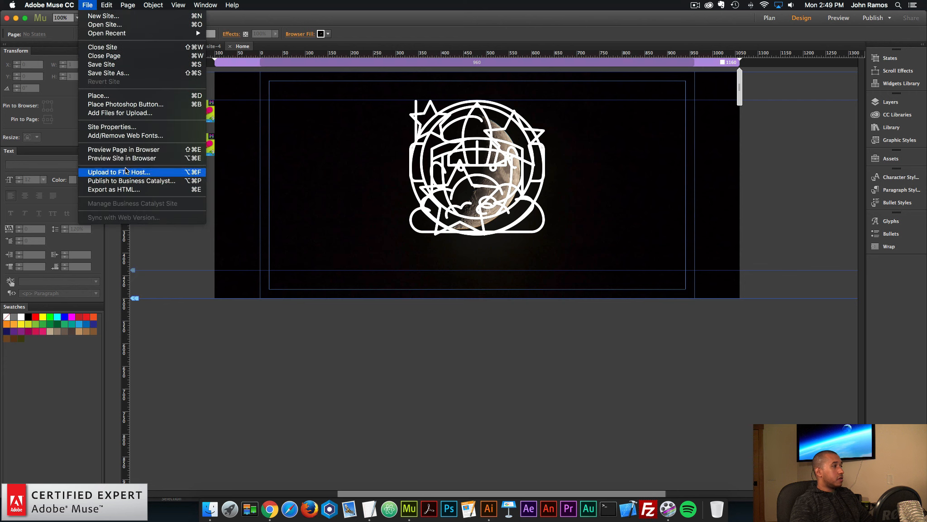
{"action": "left_click", "coordinate": [116, 159]}
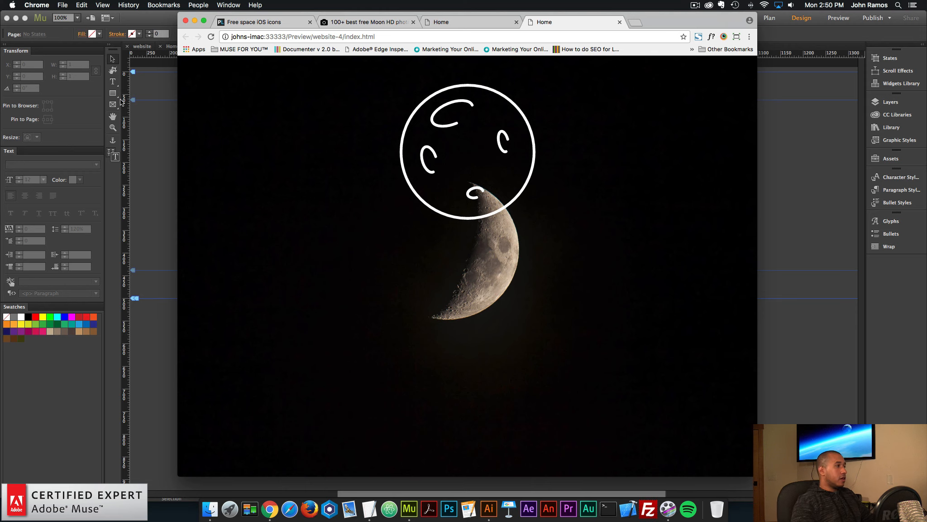
{"action": "left_click", "coordinate": [141, 144]}
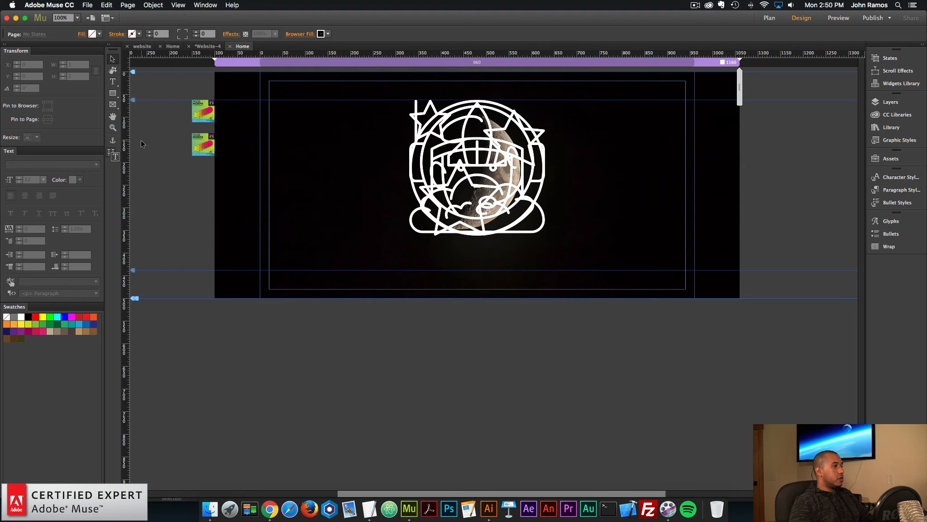
Step: Add a text frame reading "fly" at the lower left of the icon artwork and set its font to Droid Sans Bold
{"action": "left_click", "coordinate": [114, 82]}
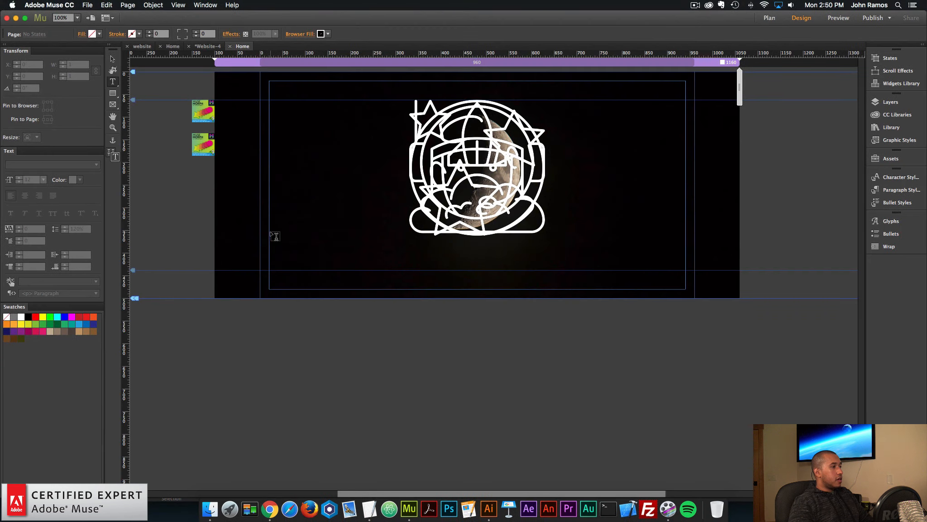
{"action": "left_click_drag", "start_coordinate": [276, 236], "coordinate": [394, 280]}
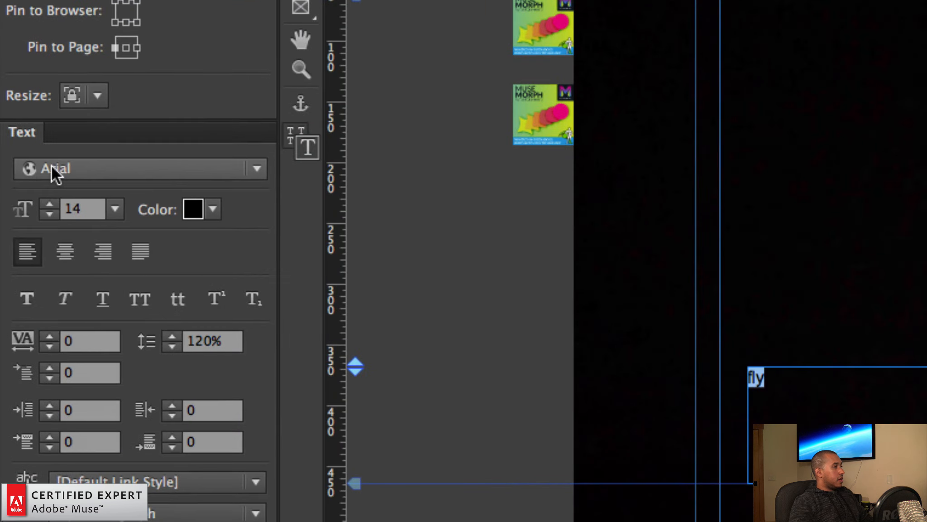
{"action": "left_click", "coordinate": [21, 165]}
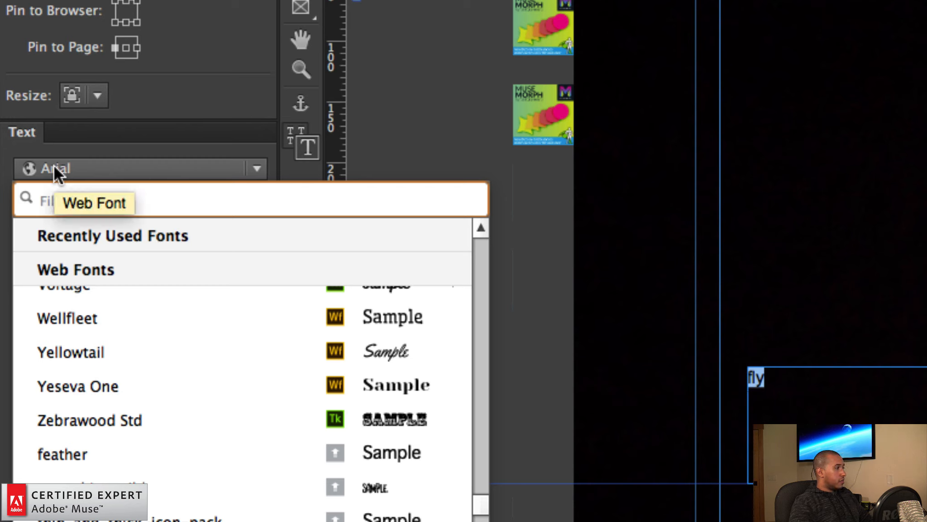
{"action": "left_click", "coordinate": [104, 236]}
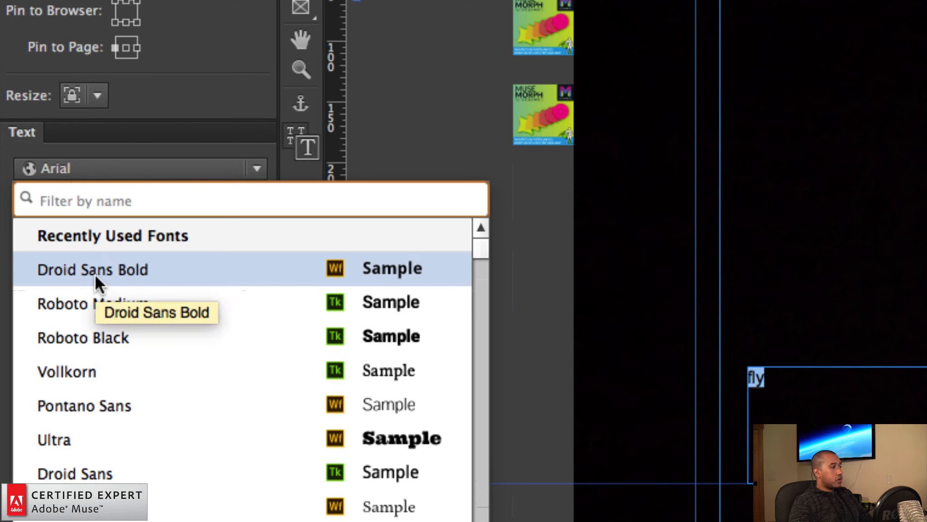
{"action": "left_click", "coordinate": [101, 271]}
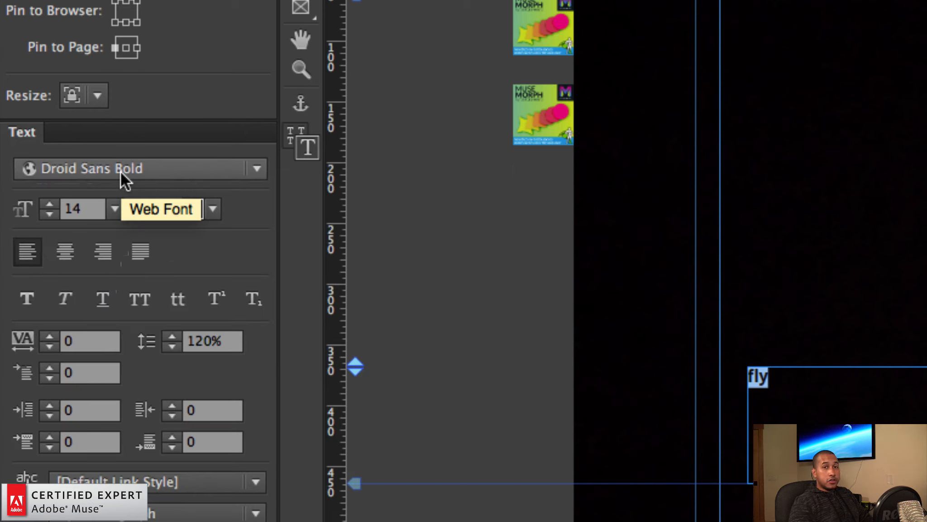
Step: Set the font size of the "fly" text to 72
{"action": "left_click", "coordinate": [114, 208]}
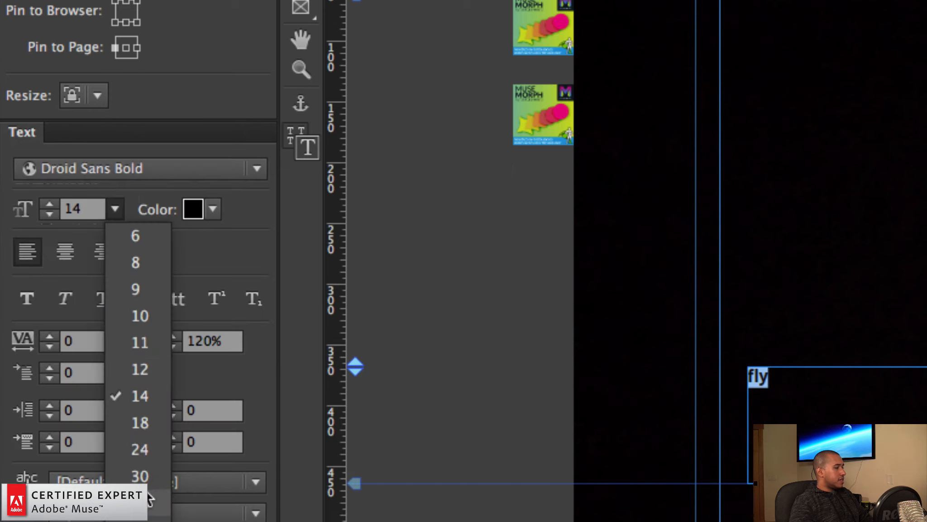
{"action": "left_click", "coordinate": [74, 177]}
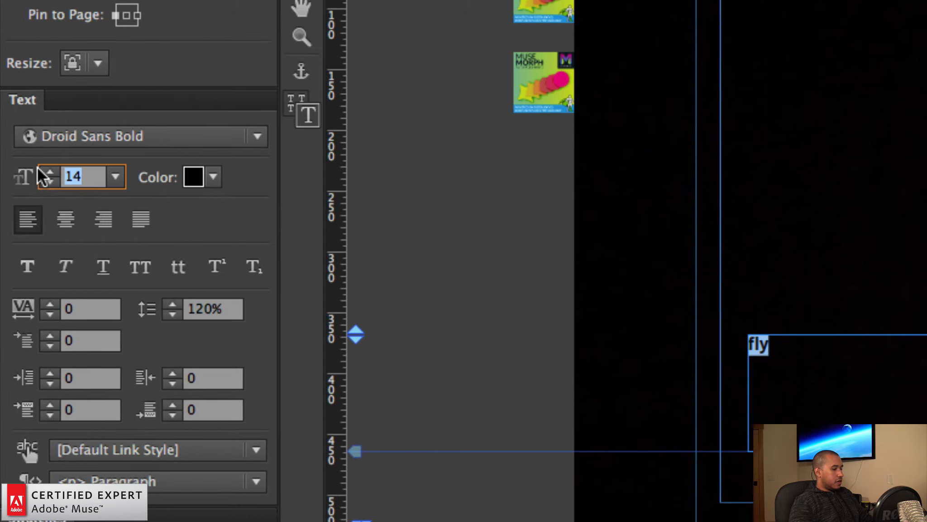
{"action": "type", "text": "72"}
{"action": "key", "text": "Return"}
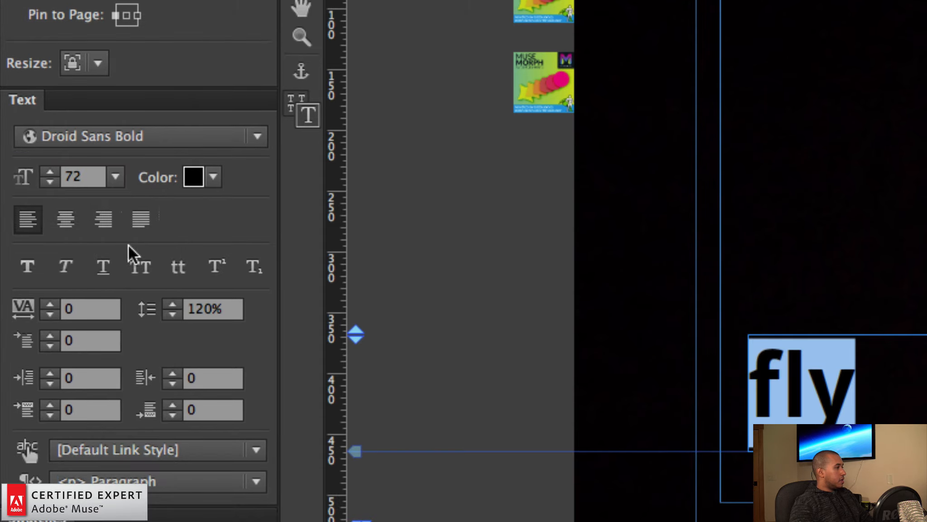
Step: Format the "fly" text in all caps with letter spacing 5 and center alignment
{"action": "left_click", "coordinate": [140, 267]}
{"action": "left_click", "coordinate": [49, 305]}
{"action": "left_click", "coordinate": [50, 305]}
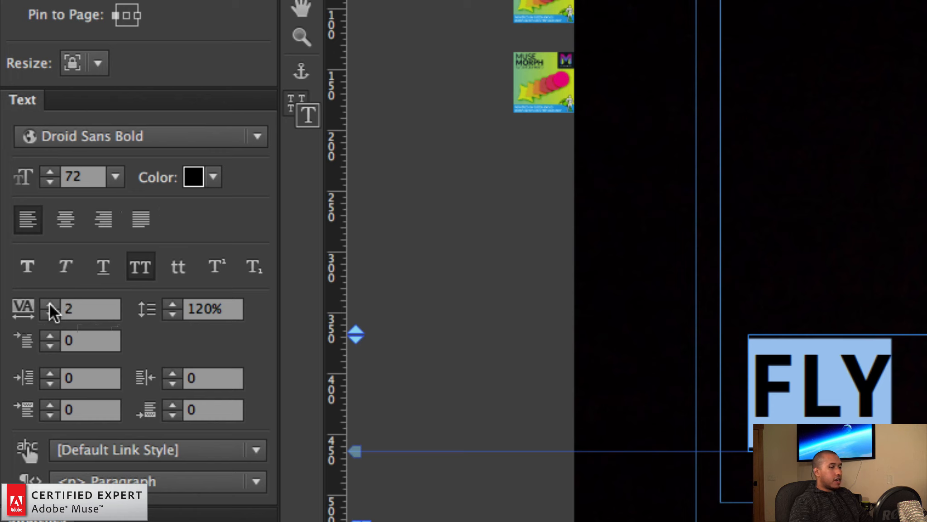
{"action": "left_click", "coordinate": [50, 304]}
{"action": "left_click", "coordinate": [50, 304]}
{"action": "left_click", "coordinate": [49, 304]}
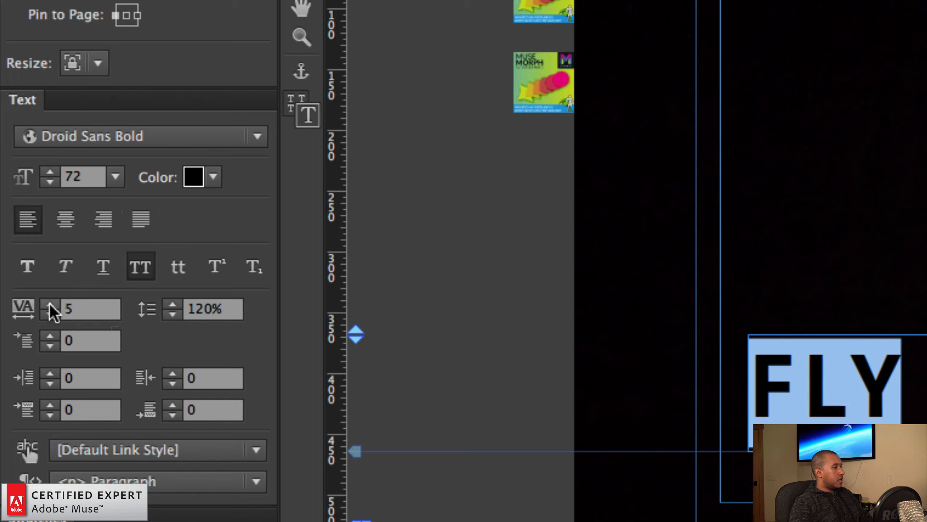
{"action": "left_click", "coordinate": [63, 221]}
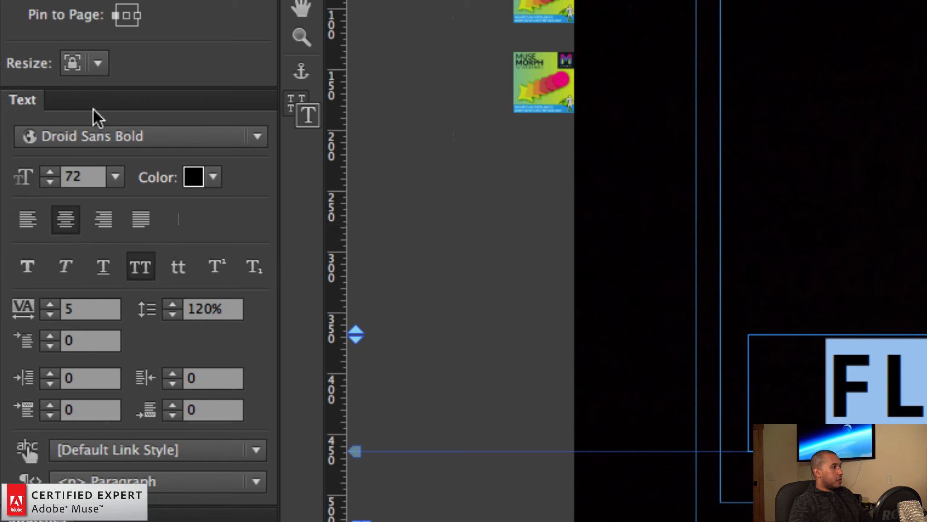
Step: Color the "FLY" text white, narrow its frame to 213 wide and place it at about X 20, Y 464
{"action": "left_click", "coordinate": [213, 177]}
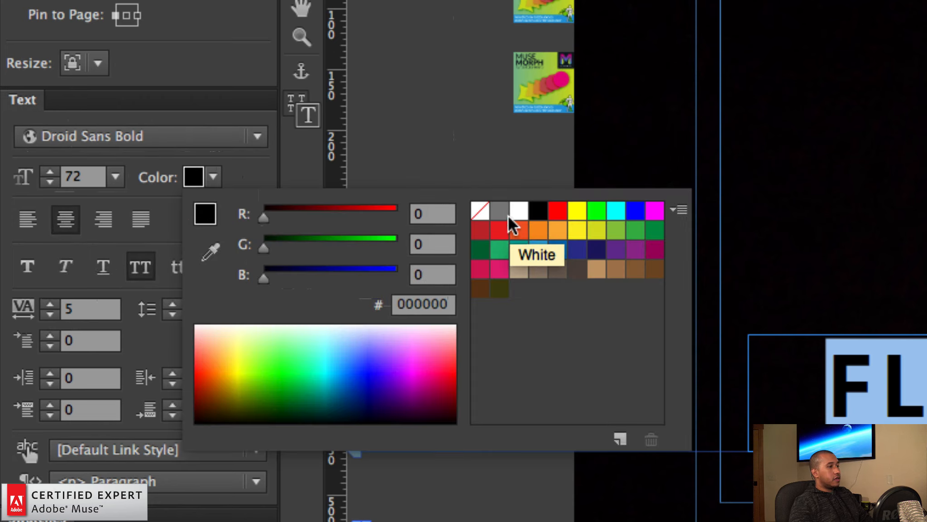
{"action": "left_click", "coordinate": [519, 211]}
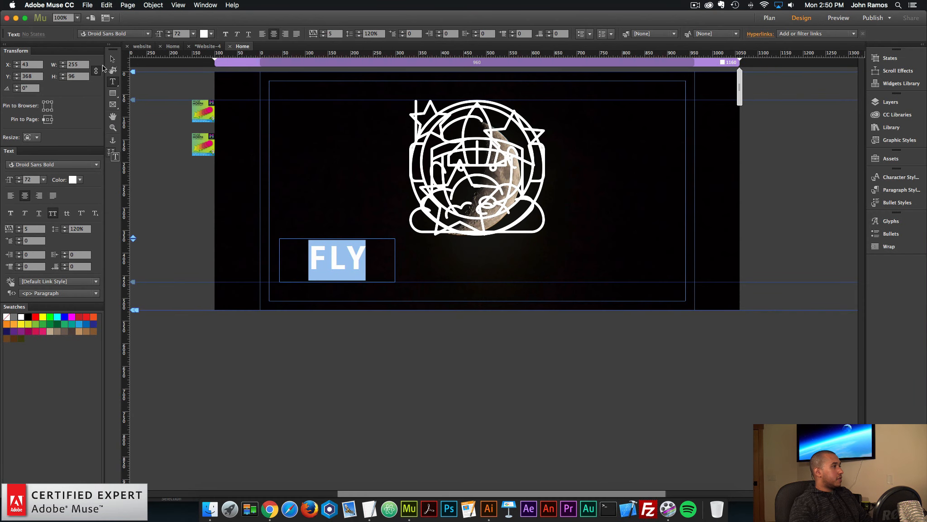
{"action": "left_click", "coordinate": [112, 59]}
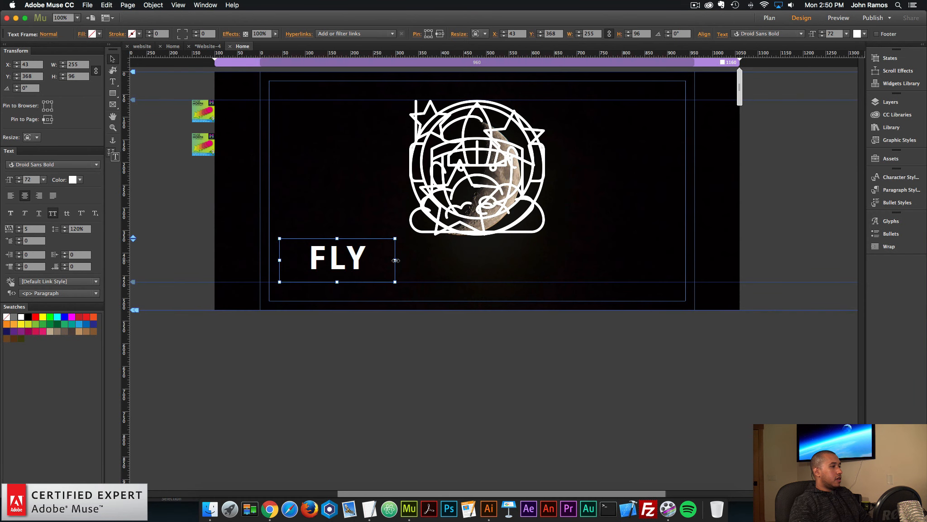
{"action": "left_click_drag", "start_coordinate": [395, 260], "coordinate": [339, 302]}
Step: Duplicate the "FLY" text frame, place the copy beside the original and change its text to "ME"
{"action": "key", "text": "super+v"}
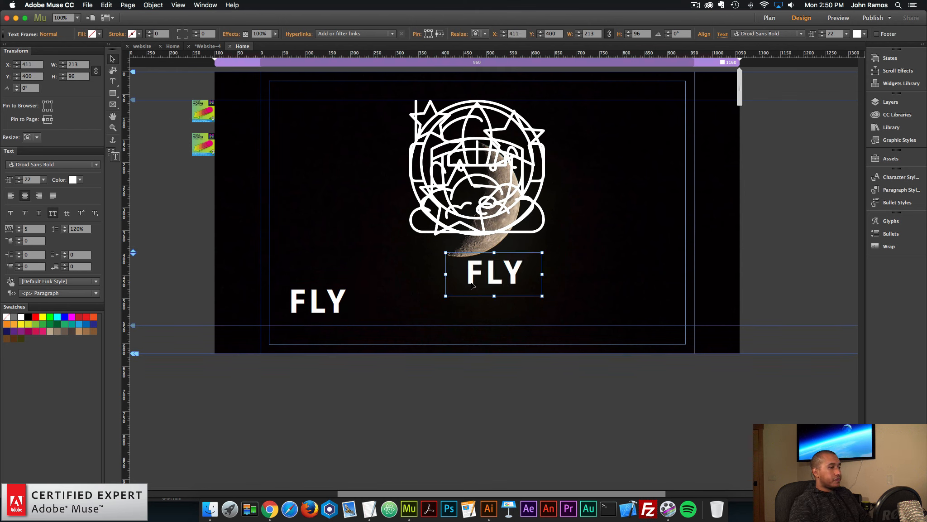
{"action": "double_click", "coordinate": [474, 285]}
{"action": "left_click_drag", "start_coordinate": [467, 274], "coordinate": [449, 308]}
{"action": "type", "text": "ME"}
{"action": "key", "text": "Escape"}
{"action": "left_click", "coordinate": [111, 59]}
Step: Add another copy of the "FLY" frame after "ME", reading "TO THE", and widen it to 350 so the words fit one line
{"action": "key", "text": "super+v"}
{"action": "left_click_drag", "start_coordinate": [500, 272], "coordinate": [543, 301]}
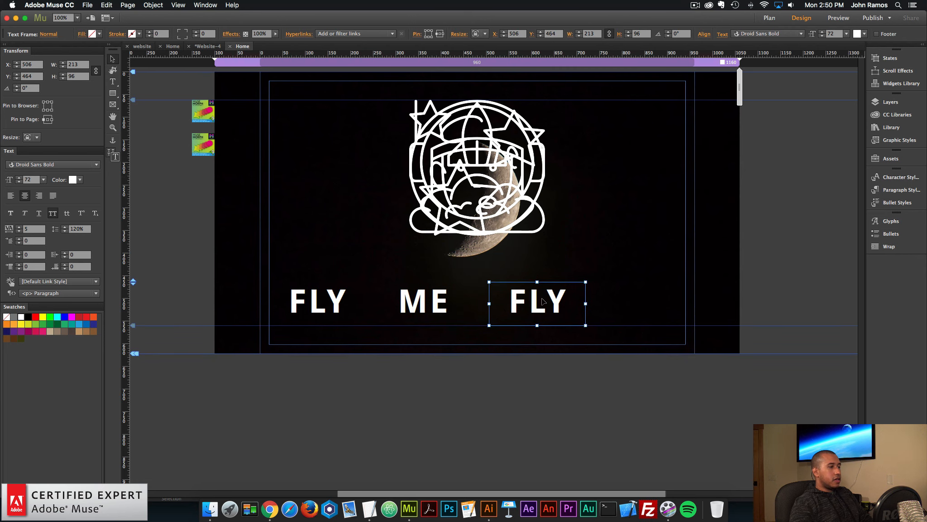
{"action": "double_click", "coordinate": [567, 304]}
{"action": "key", "text": "super+a"}
{"action": "type", "text": "TO THE"}
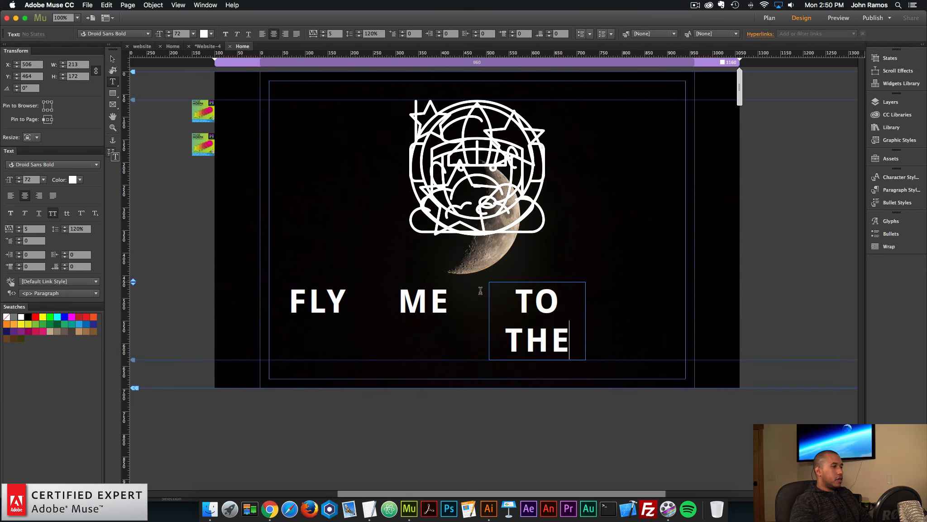
{"action": "left_click", "coordinate": [112, 59]}
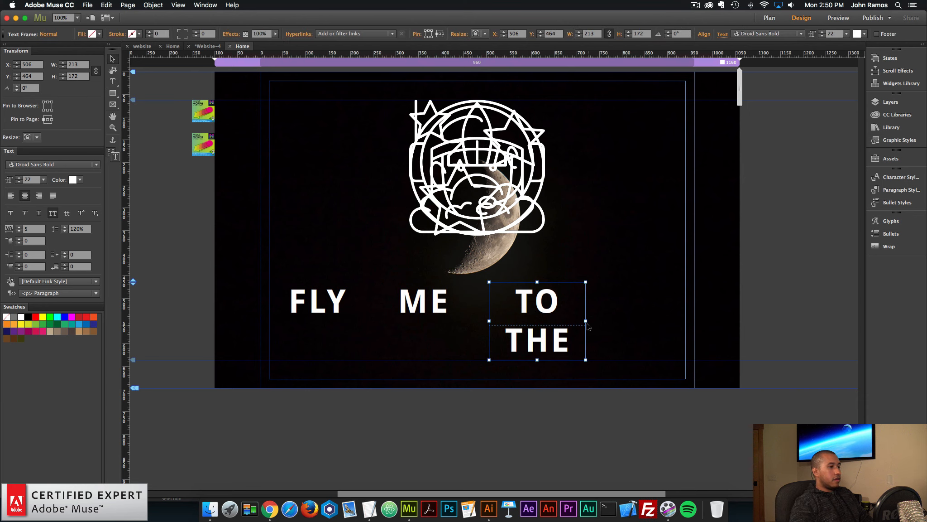
{"action": "mouse_move", "coordinate": [588, 326]}
{"action": "left_mouse_down"}
{"action": "mouse_move", "coordinate": [649, 322]}
{"action": "mouse_move", "coordinate": [596, 311]}
{"action": "left_mouse_up"}
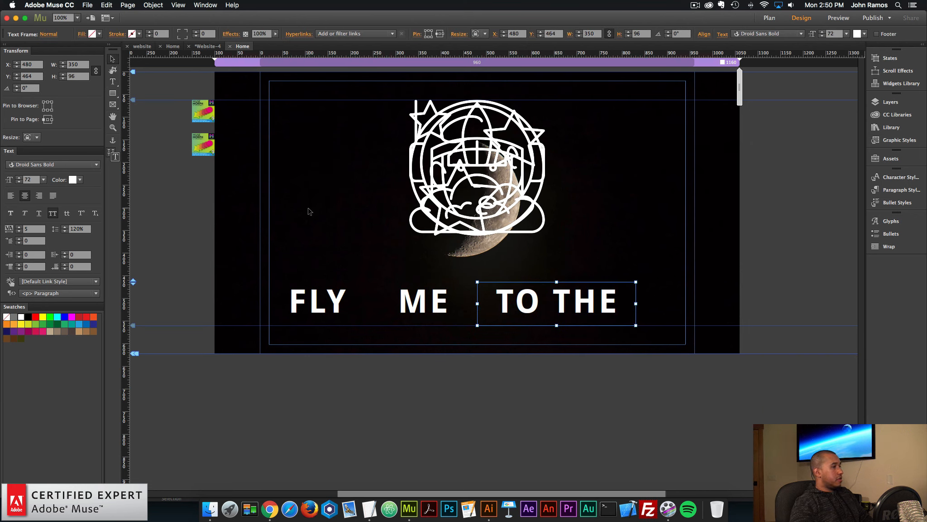
Step: Add a copy of the "FLY" frame after "TO THE", reading "MOON", and widen it to 295 so the word fits one line
{"action": "key", "text": "super+v"}
{"action": "left_click_drag", "start_coordinate": [482, 271], "coordinate": [652, 293]}
{"action": "double_click", "coordinate": [652, 293]}
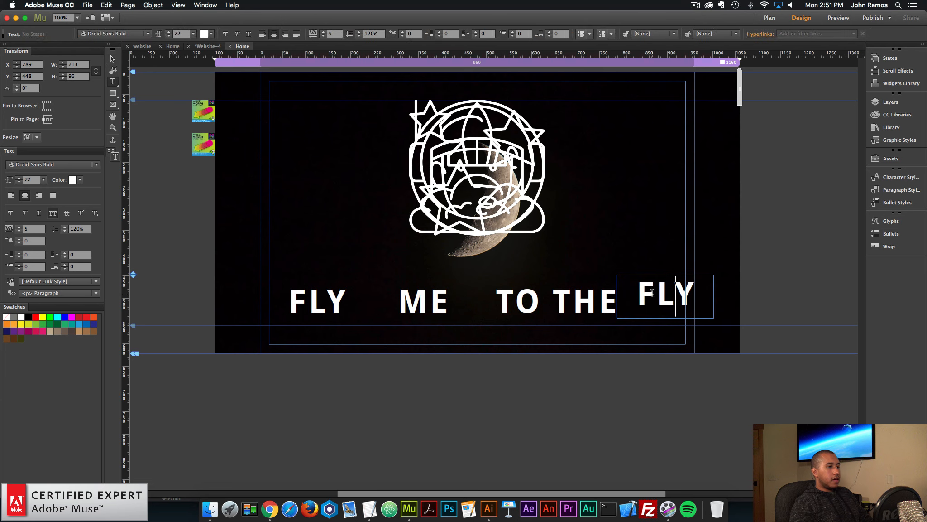
{"action": "double_click", "coordinate": [652, 293]}
{"action": "type", "text": "MOON"}
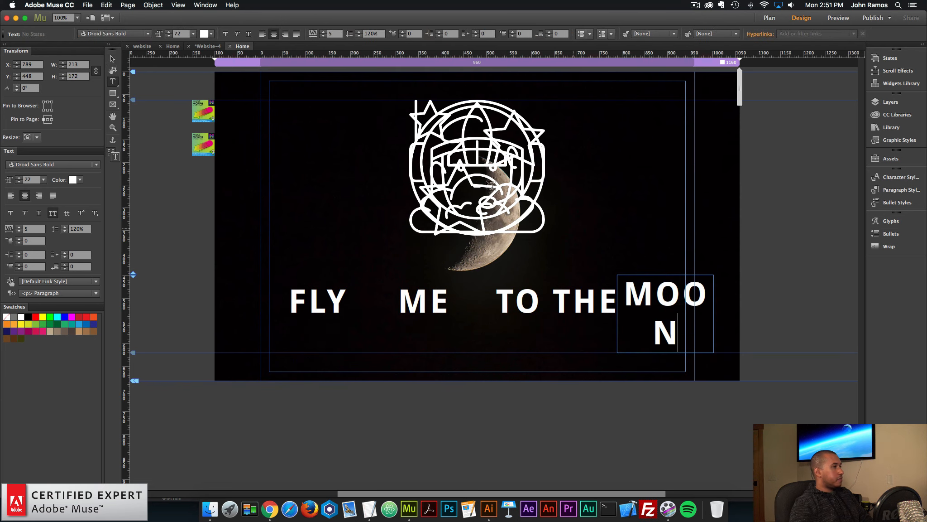
{"action": "left_click", "coordinate": [112, 62]}
{"action": "left_click_drag", "start_coordinate": [714, 313], "coordinate": [617, 288]}
{"action": "double_click", "coordinate": [737, 304]}
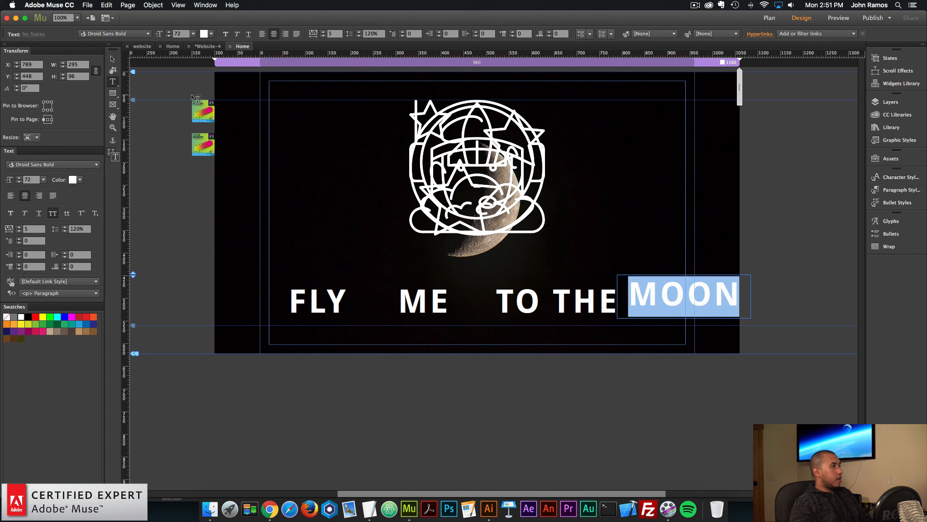
{"action": "left_click", "coordinate": [113, 58]}
Step: Look up the hex color of the "MOON" text on the finished Home page of the other site
{"action": "left_click", "coordinate": [172, 46]}
{"action": "left_click", "coordinate": [636, 303]}
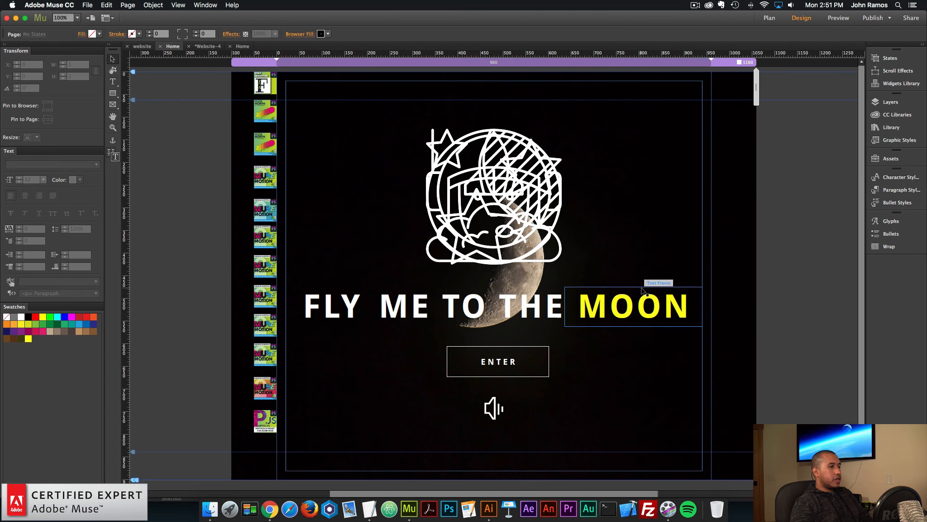
{"action": "double_click", "coordinate": [636, 303]}
{"action": "left_click_drag", "start_coordinate": [576, 304], "coordinate": [711, 305]}
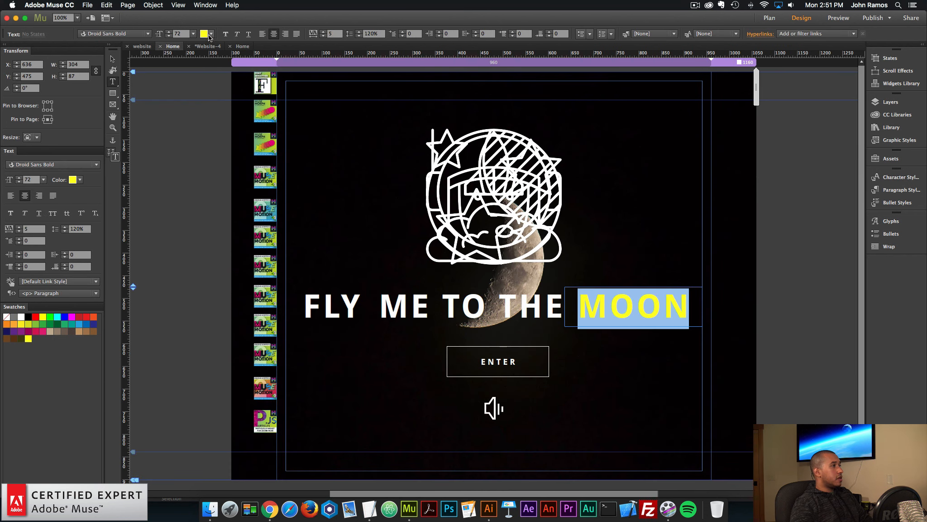
{"action": "left_click", "coordinate": [211, 34]}
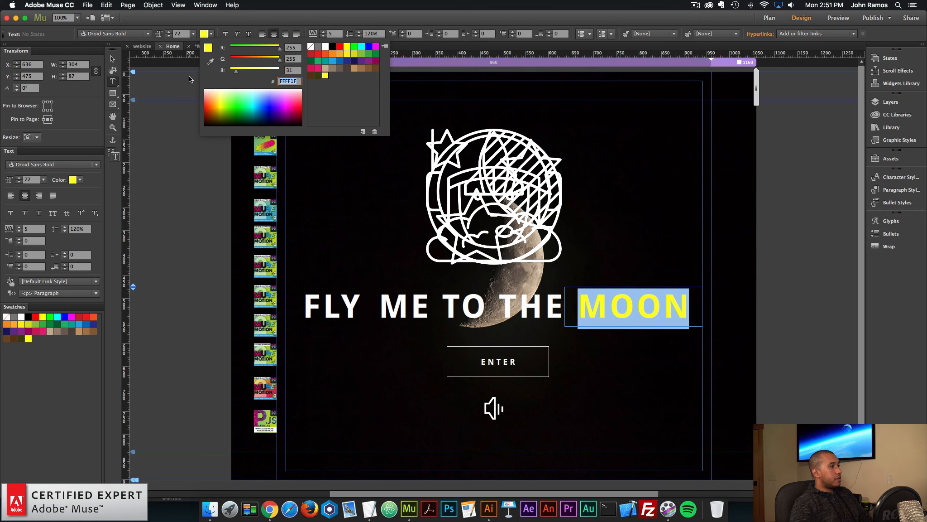
{"action": "left_click", "coordinate": [103, 56]}
{"action": "left_click", "coordinate": [112, 58]}
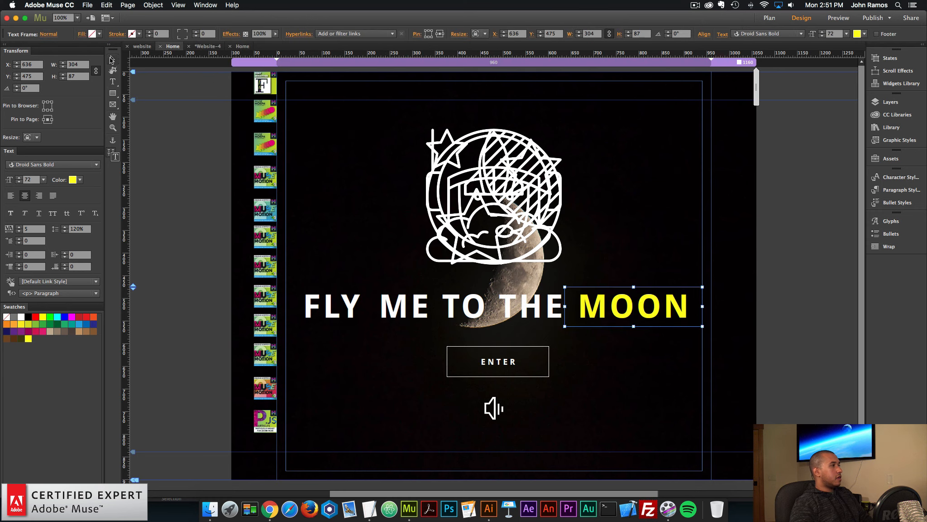
{"action": "left_click", "coordinate": [168, 121]}
Step: Return to the new Home page and set the "MOON" text color to FFFF1F
{"action": "left_click", "coordinate": [242, 46]}
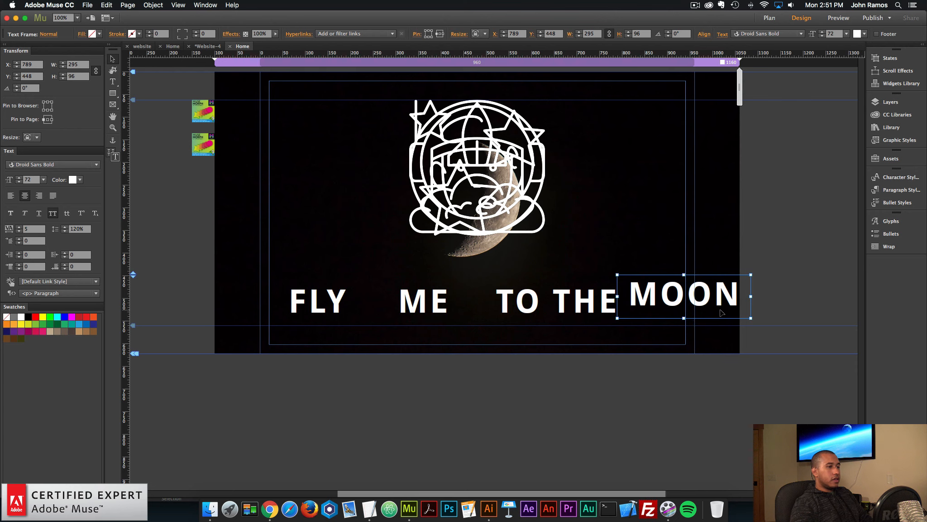
{"action": "double_click", "coordinate": [721, 312]}
{"action": "left_click", "coordinate": [79, 179]}
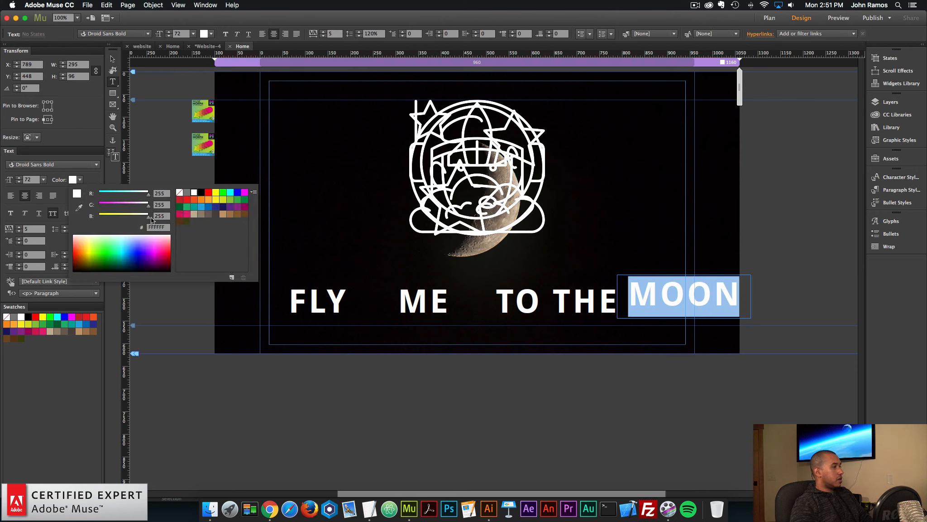
{"action": "left_click_drag", "start_coordinate": [162, 227], "coordinate": [122, 225]}
{"action": "type", "text": "FFFF1F"}
{"action": "key", "text": "Return"}
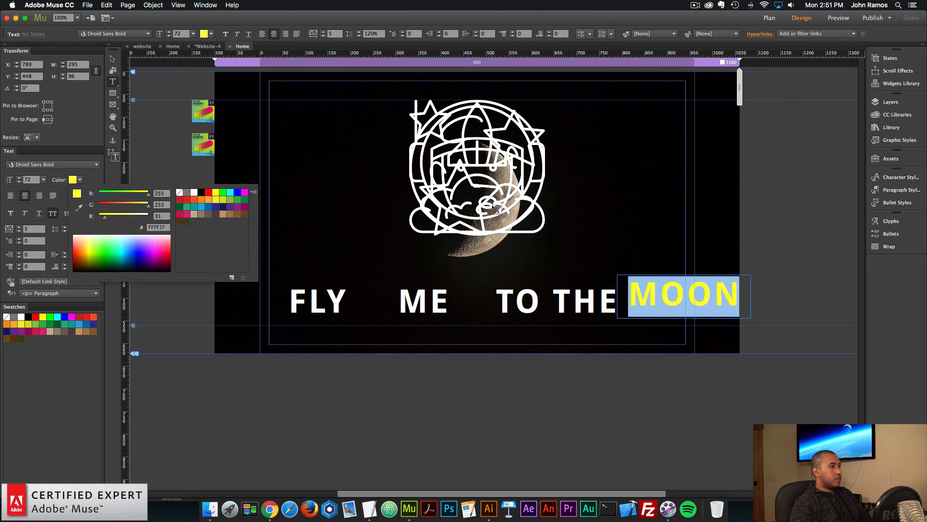
{"action": "left_click", "coordinate": [324, 297]}
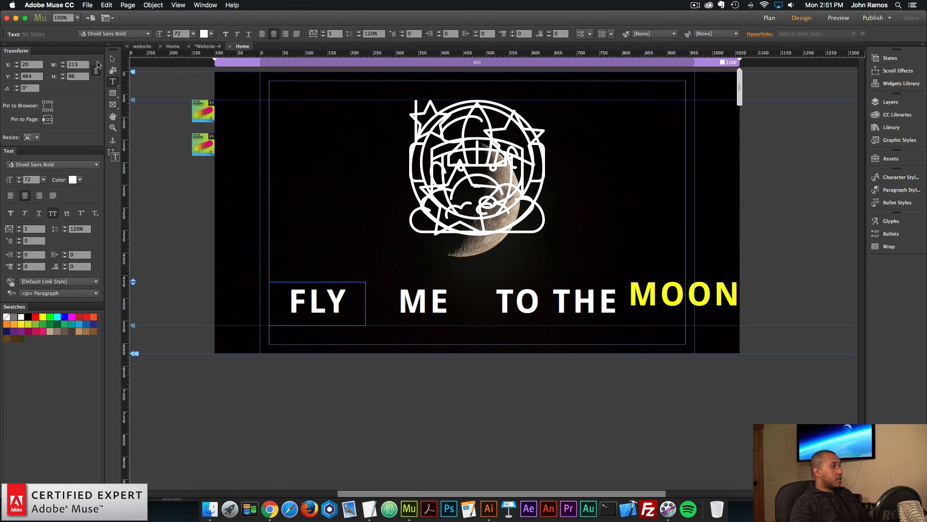
Step: Line up the "FLY", "ME", "TO THE" and "MOON" frames in one row at Y 477 beneath the icon artwork
{"action": "left_click", "coordinate": [112, 59]}
{"action": "left_click_drag", "start_coordinate": [330, 304], "coordinate": [321, 304]}
{"action": "left_click_drag", "start_coordinate": [320, 306], "coordinate": [328, 311]}
{"action": "left_click_drag", "start_coordinate": [429, 311], "coordinate": [400, 315]}
{"action": "left_click_drag", "start_coordinate": [534, 309], "coordinate": [489, 308]}
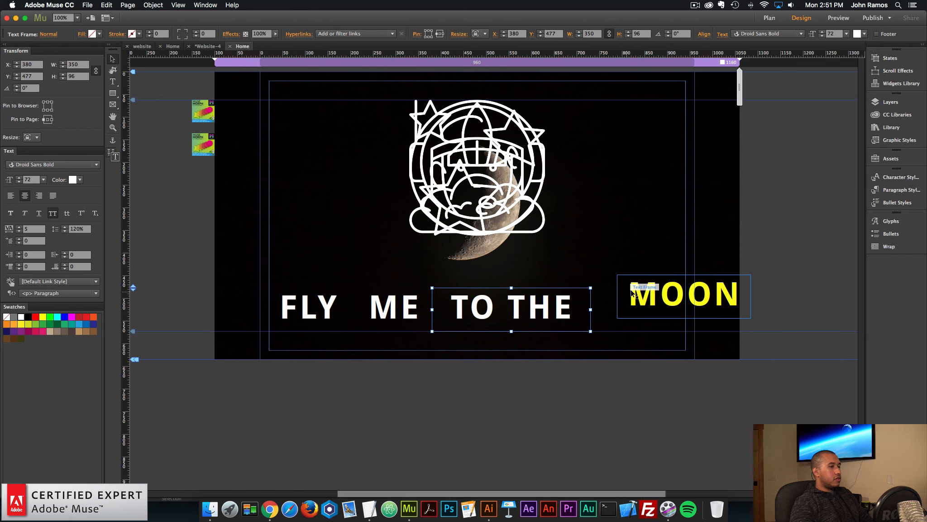
{"action": "left_click_drag", "start_coordinate": [643, 294], "coordinate": [582, 305]}
{"action": "left_click_drag", "start_coordinate": [550, 309], "coordinate": [538, 309]}
{"action": "left_click", "coordinate": [642, 310]}
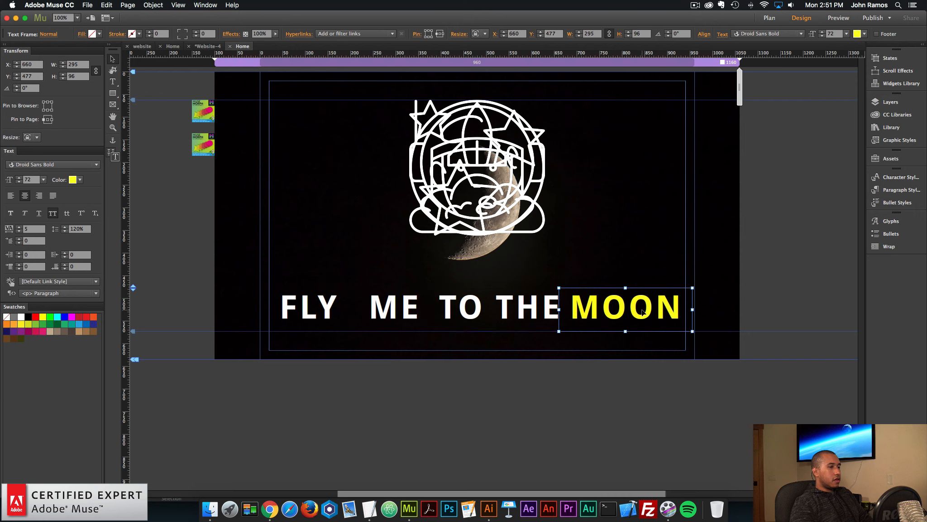
Step: Fine-tune the horizontal spacing between the four title words, with "FLY" at X 20 and "MOON" at X 665
{"action": "left_click_drag", "start_coordinate": [642, 311], "coordinate": [644, 311]}
{"action": "left_click_drag", "start_coordinate": [396, 310], "coordinate": [401, 311]}
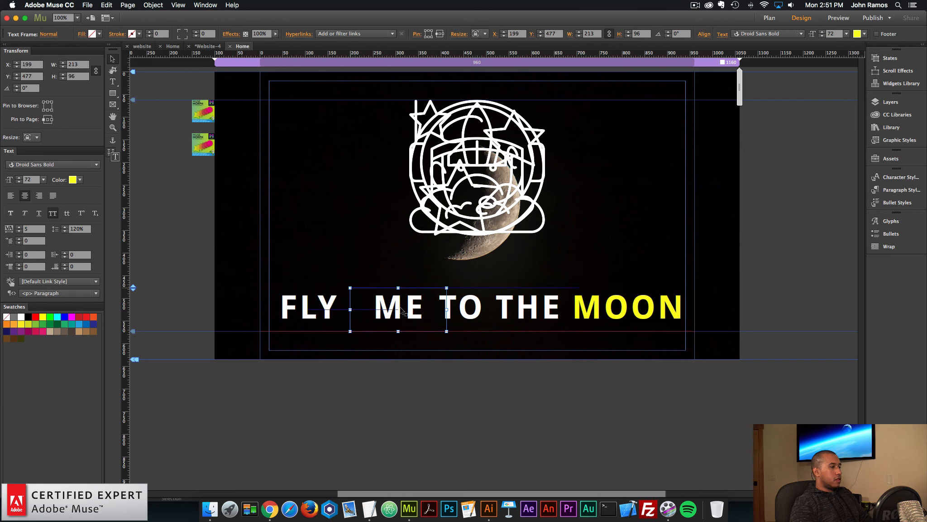
{"action": "left_click_drag", "start_coordinate": [318, 312], "coordinate": [327, 311]}
{"action": "left_click", "coordinate": [389, 348]}
{"action": "left_click", "coordinate": [428, 316]}
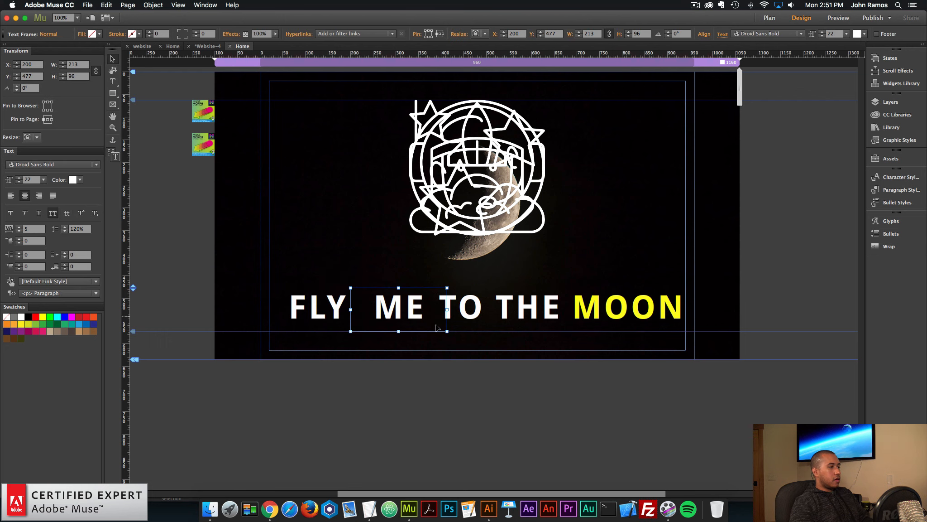
{"action": "left_click_drag", "start_coordinate": [436, 327], "coordinate": [438, 329]}
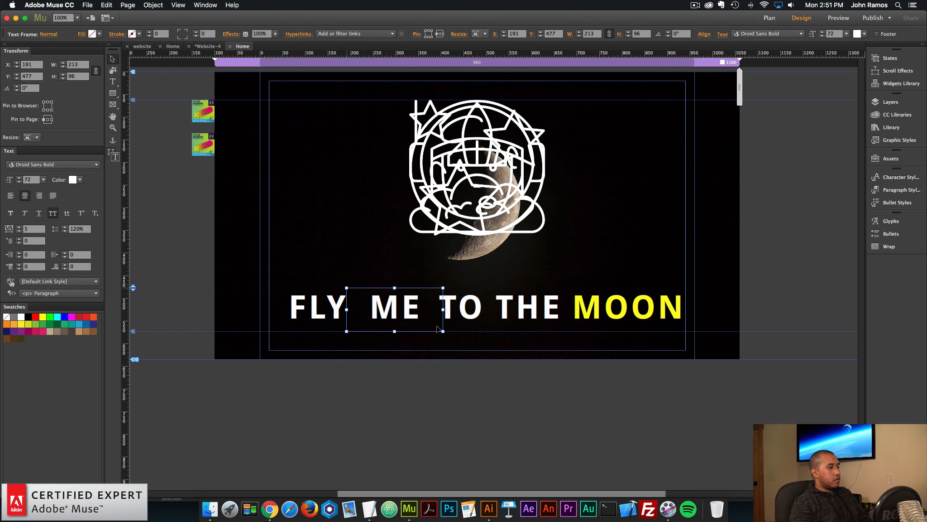
{"action": "left_click", "coordinate": [571, 325]}
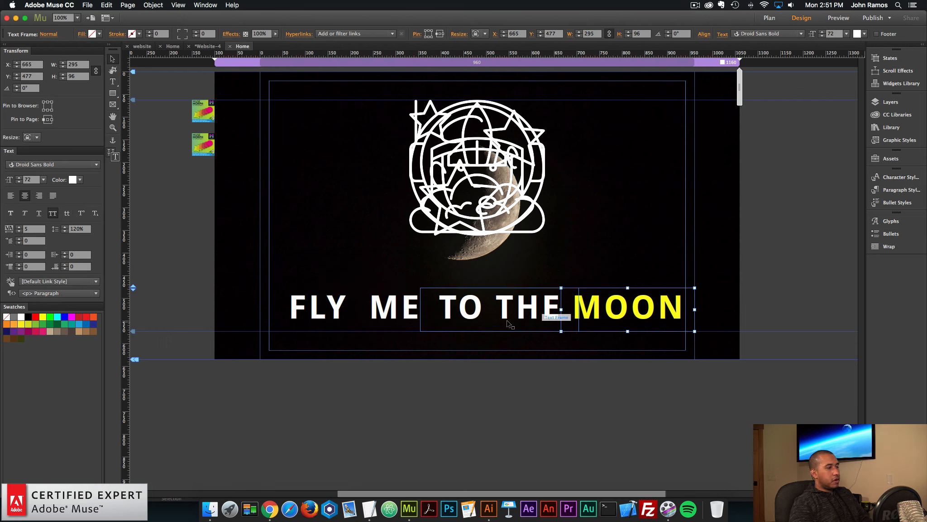
{"action": "left_click_drag", "start_coordinate": [508, 323], "coordinate": [504, 323]}
{"action": "left_click", "coordinate": [472, 393]}
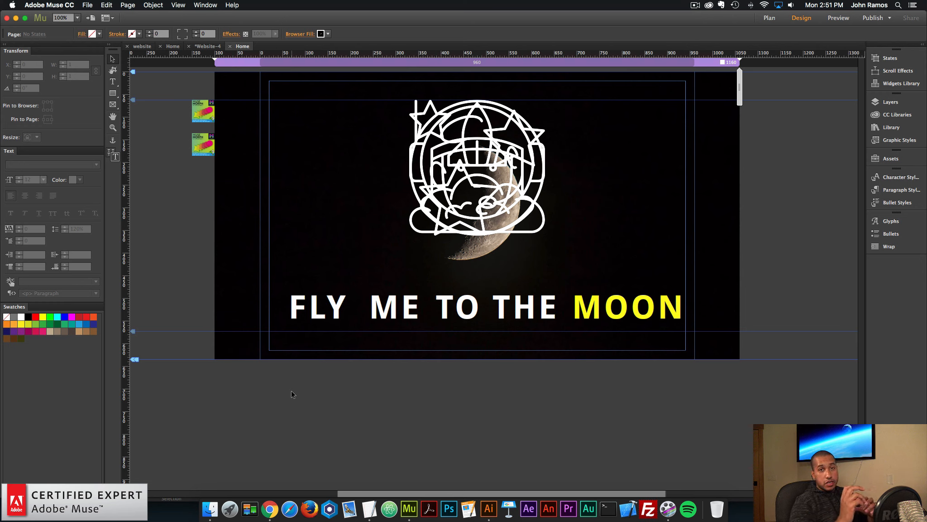
{"action": "left_click_drag", "start_coordinate": [400, 309], "coordinate": [399, 310]}
{"action": "left_click", "coordinate": [472, 414]}
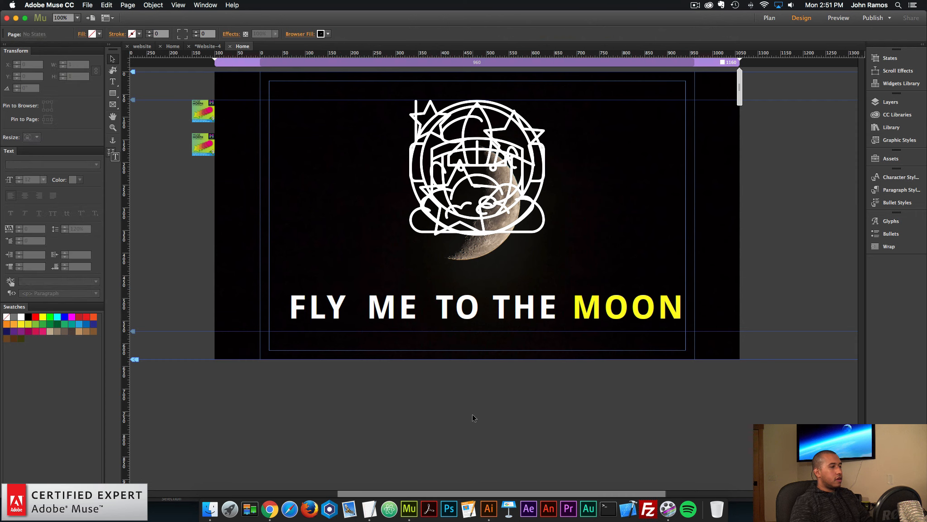
Step: Move all four title text frames together to X 10 so the title is centered horizontally on the page
{"action": "left_click_drag", "start_coordinate": [249, 383], "coordinate": [705, 301]}
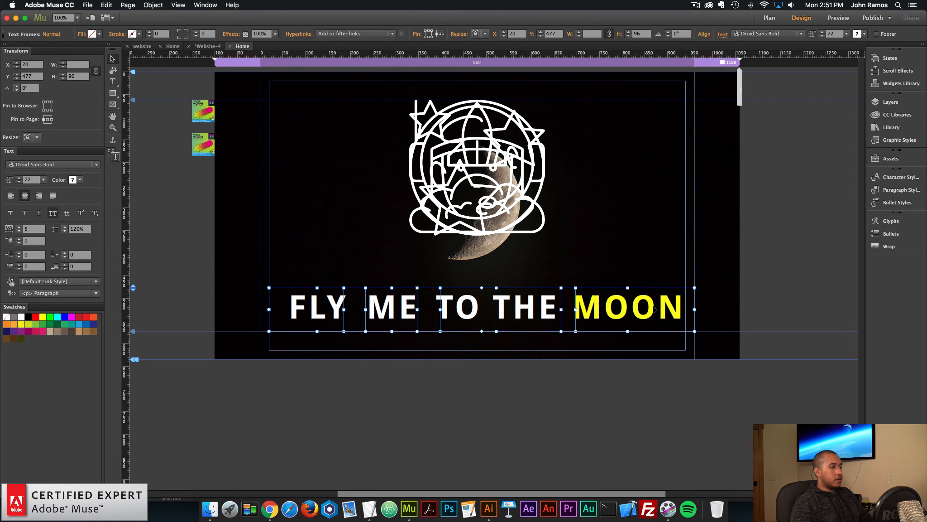
{"action": "left_click_drag", "start_coordinate": [644, 308], "coordinate": [648, 308]}
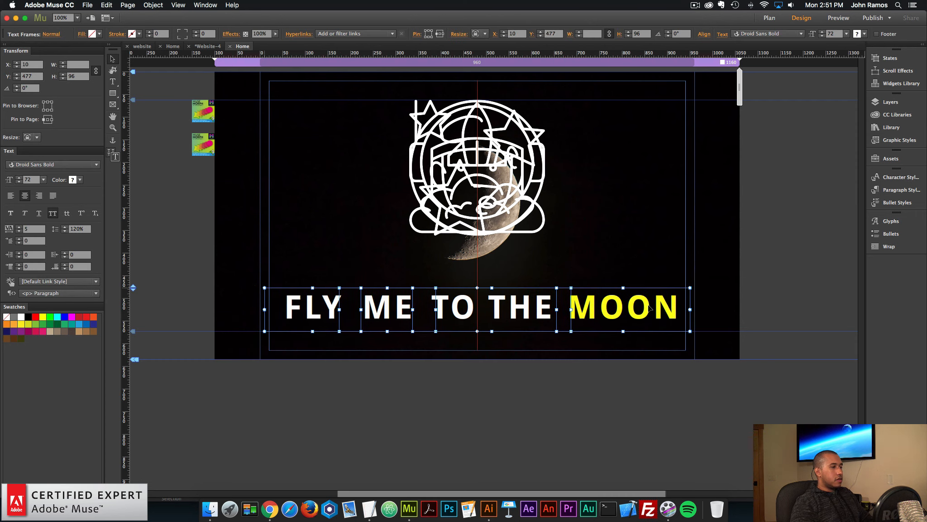
{"action": "left_click", "coordinate": [638, 439]}
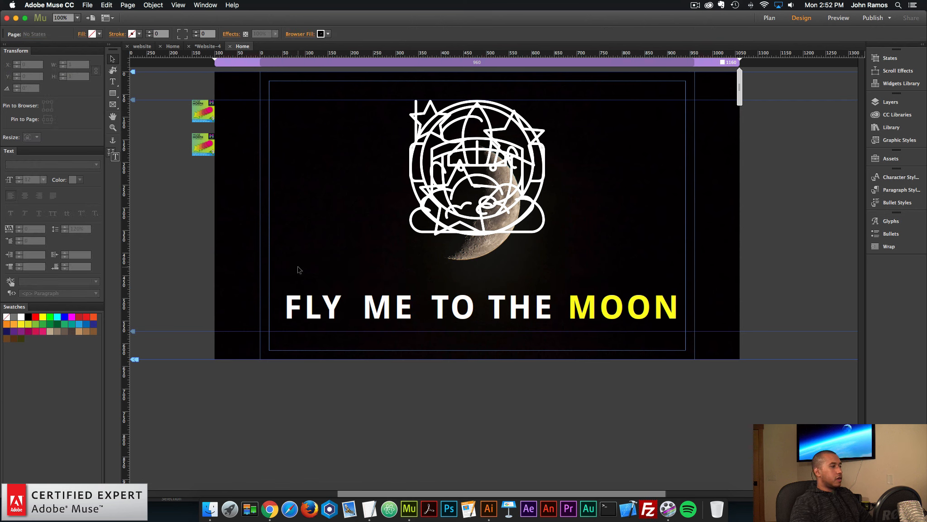
Step: Find "mm2" in the library and place the Muse Motion 2 Widget 1.3 "Add First - MM2" beside the page at X -150, Y 210
{"action": "left_click", "coordinate": [313, 306]}
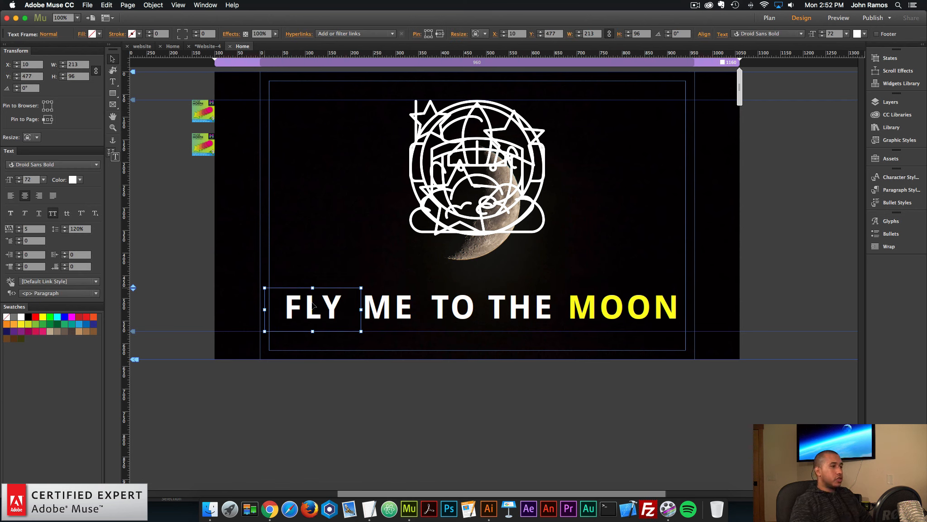
{"action": "left_click", "coordinate": [891, 127]}
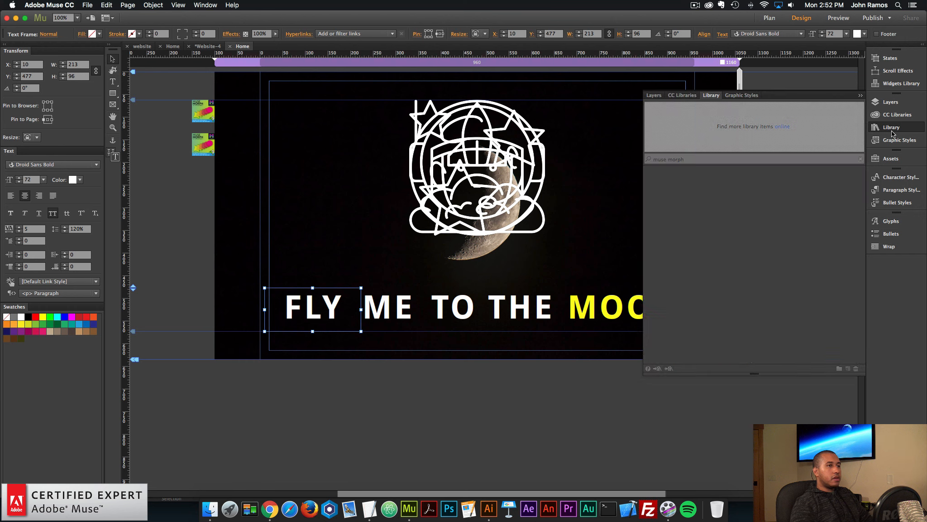
{"action": "left_click_drag", "start_coordinate": [704, 157], "coordinate": [617, 157]}
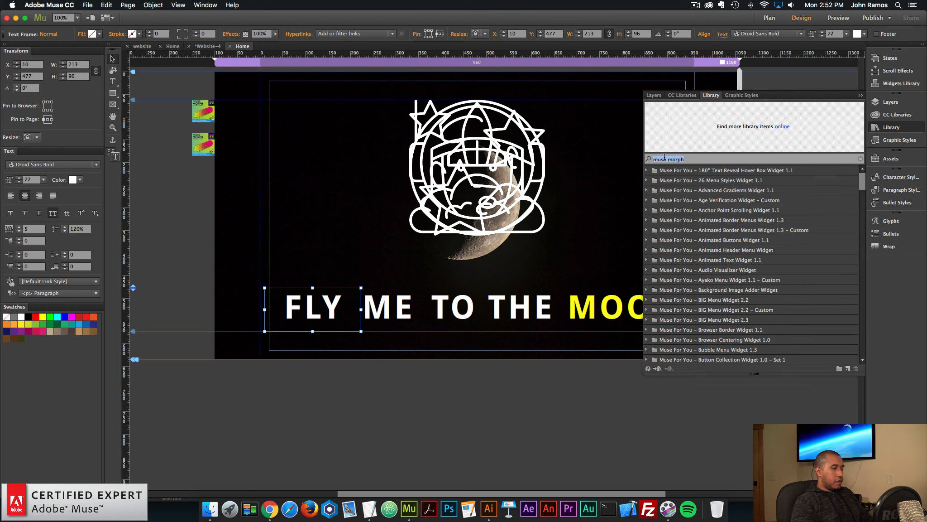
{"action": "type", "text": "mm2"}
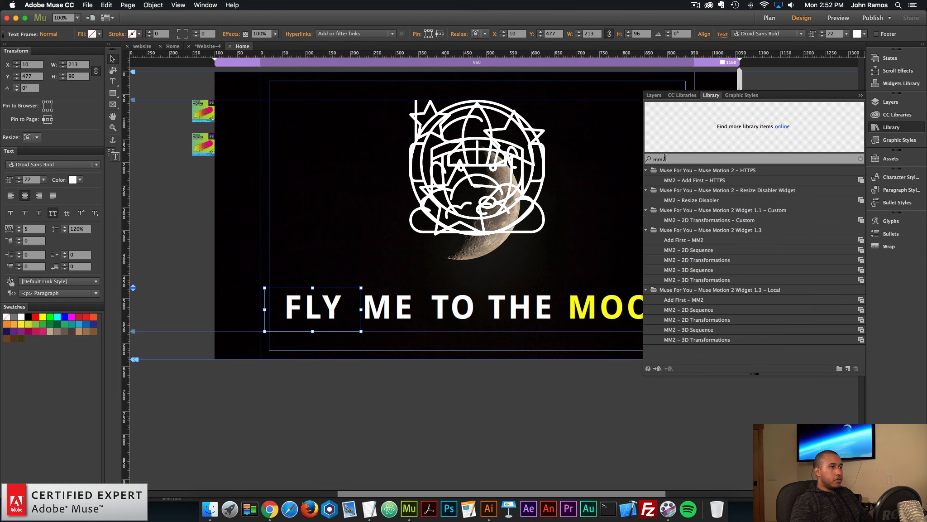
{"action": "left_click", "coordinate": [676, 240]}
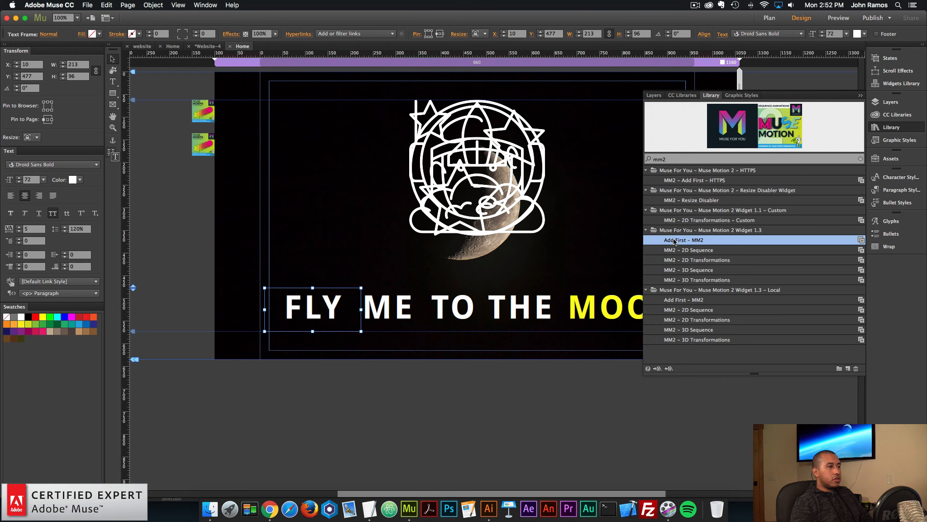
{"action": "left_click_drag", "start_coordinate": [675, 242], "coordinate": [204, 184]}
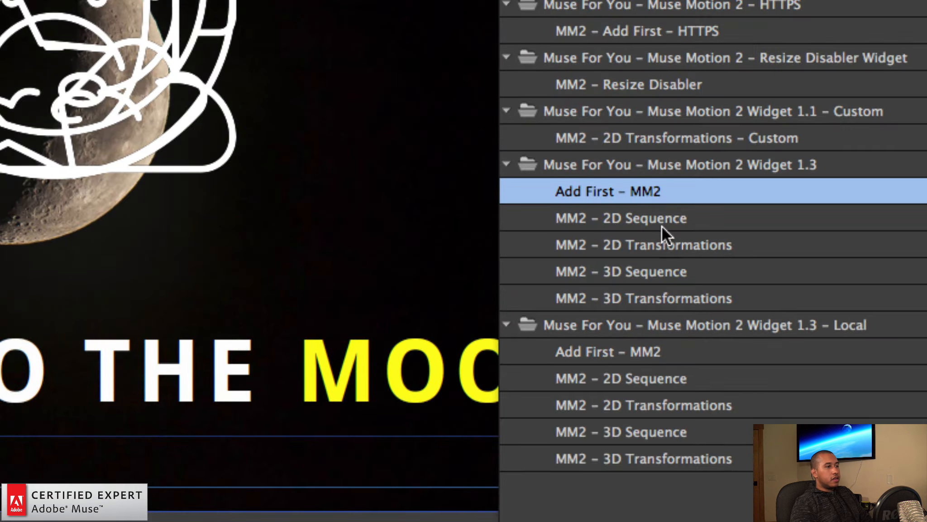
Step: Add the "MM2 - 2D Sequence" widgets beneath the Add First widget and align the group at X -150, Y 299
{"action": "left_click", "coordinate": [600, 227]}
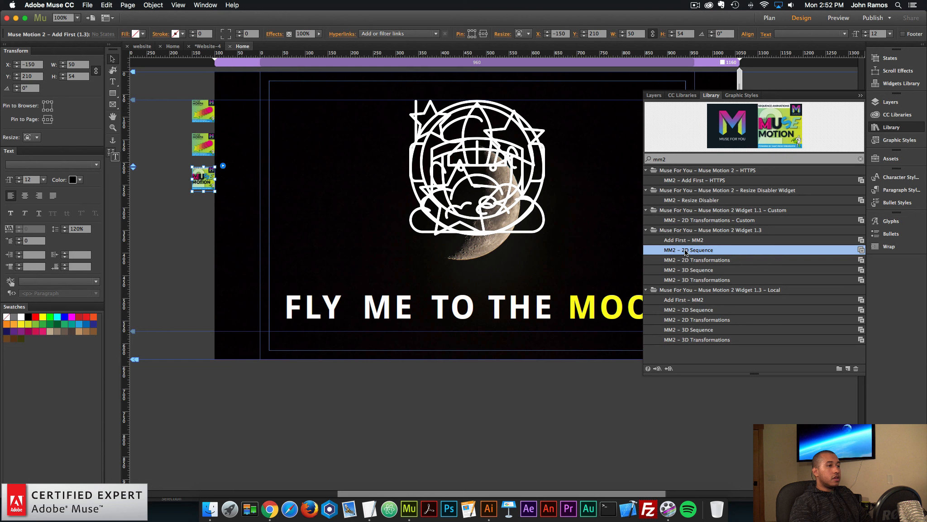
{"action": "left_click_drag", "start_coordinate": [635, 222], "coordinate": [189, 203]}
{"action": "left_click", "coordinate": [156, 239]}
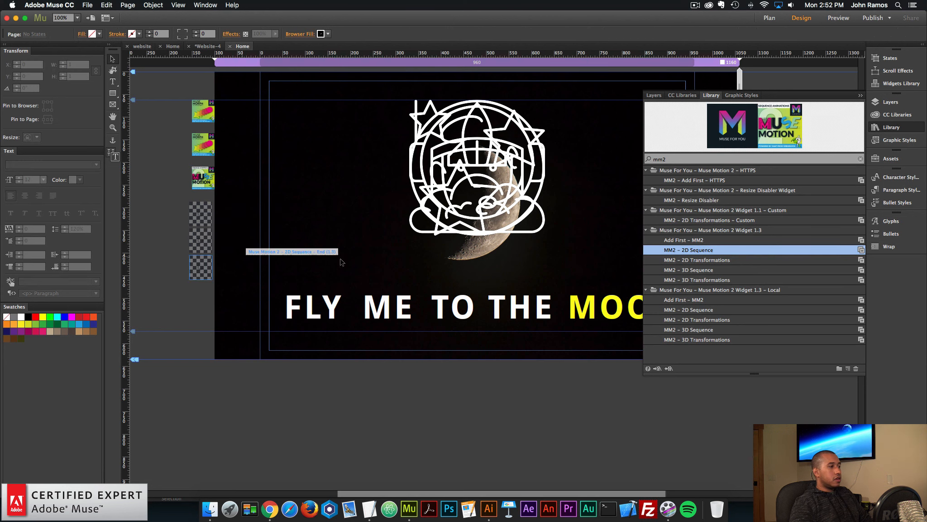
{"action": "left_click", "coordinate": [883, 126]}
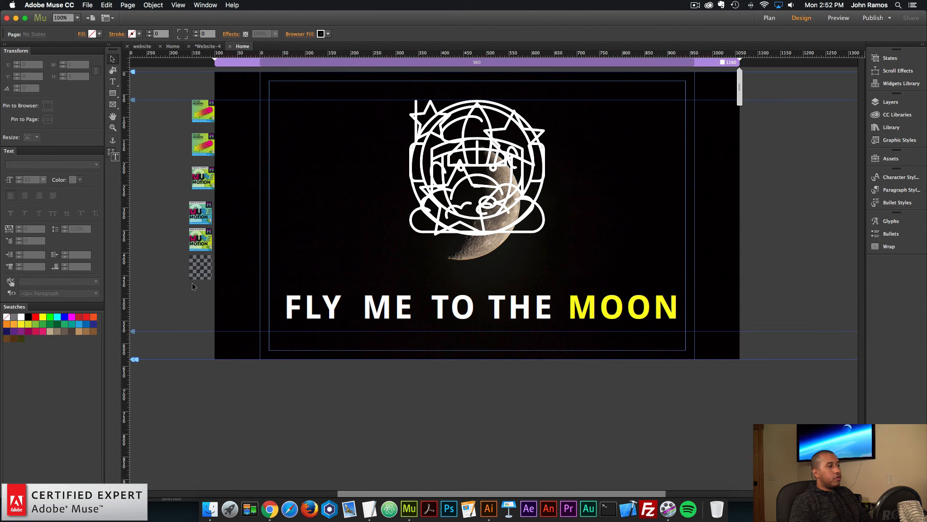
{"action": "left_click_drag", "start_coordinate": [171, 291], "coordinate": [207, 240]}
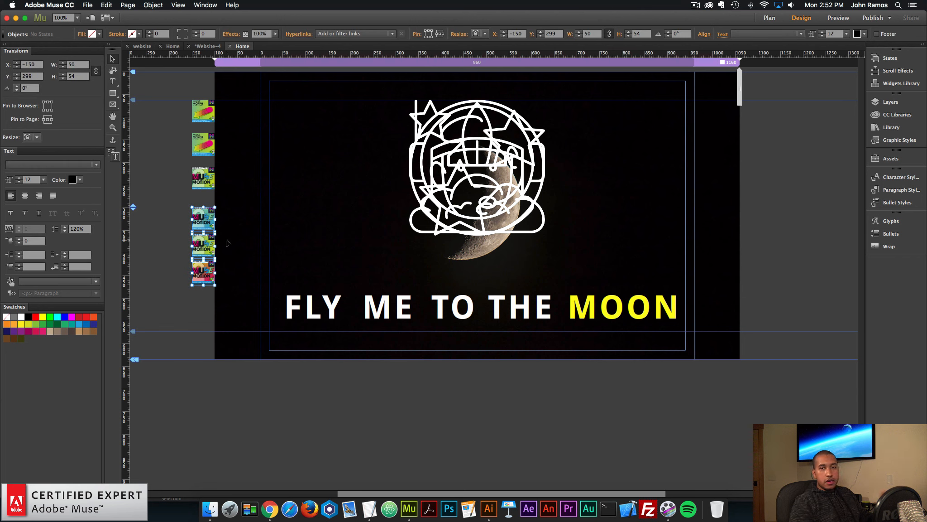
Step: Create a graphic style named "motion1" for the "FLY" text frame
{"action": "left_click", "coordinate": [329, 307]}
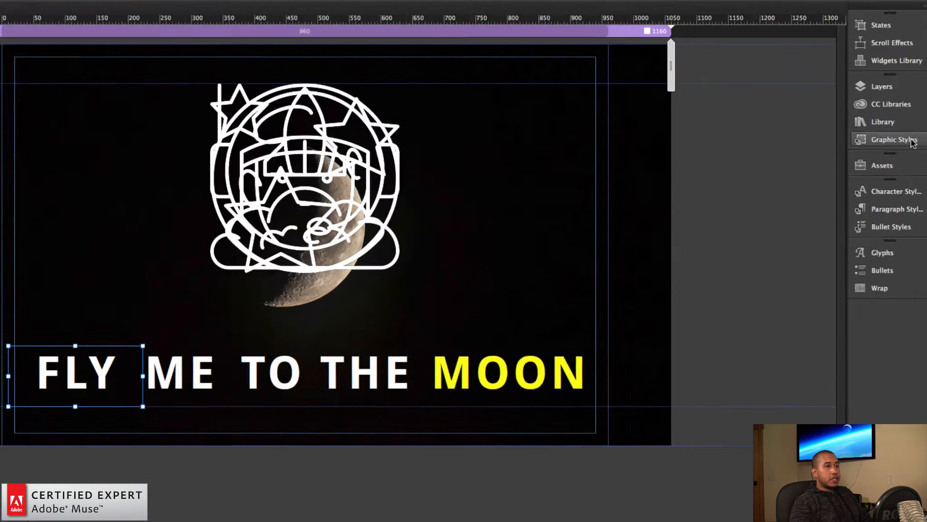
{"action": "left_click", "coordinate": [912, 141]}
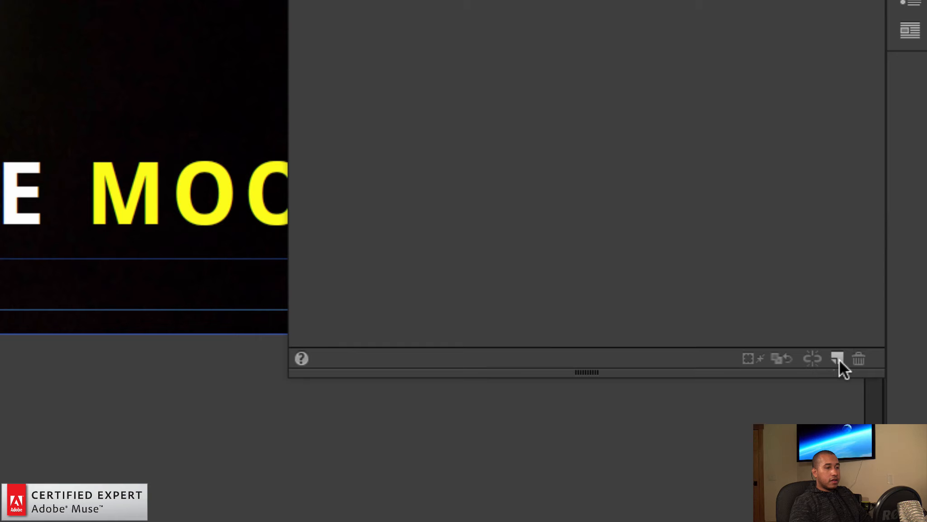
{"action": "left_click", "coordinate": [837, 359]}
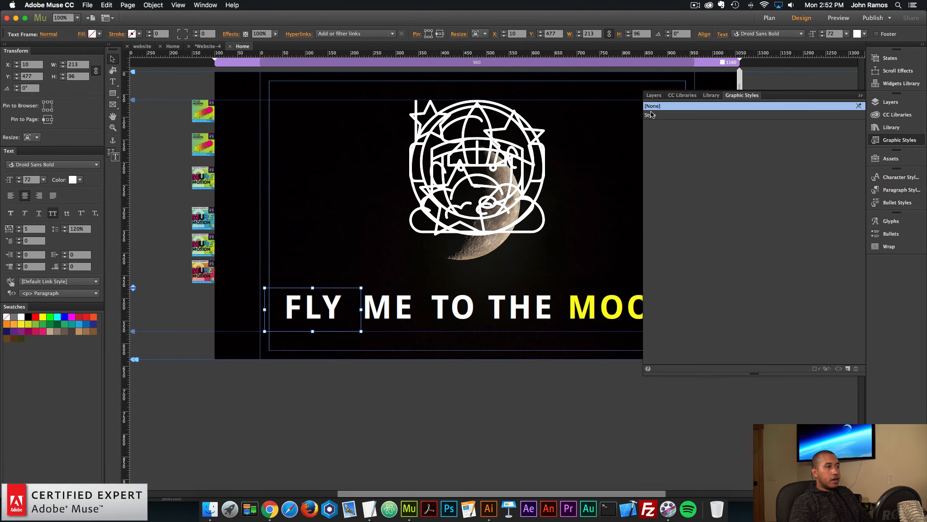
{"action": "double_click", "coordinate": [650, 115]}
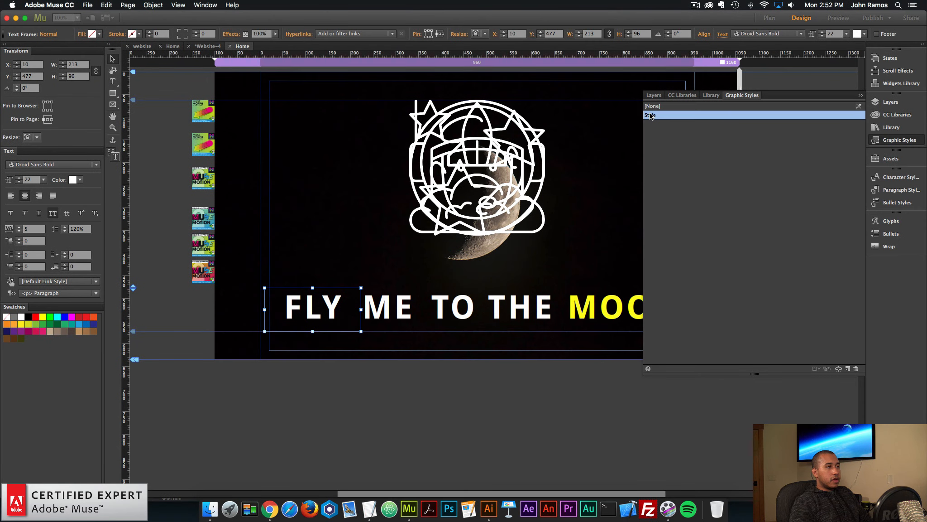
{"action": "type", "text": "motion1"}
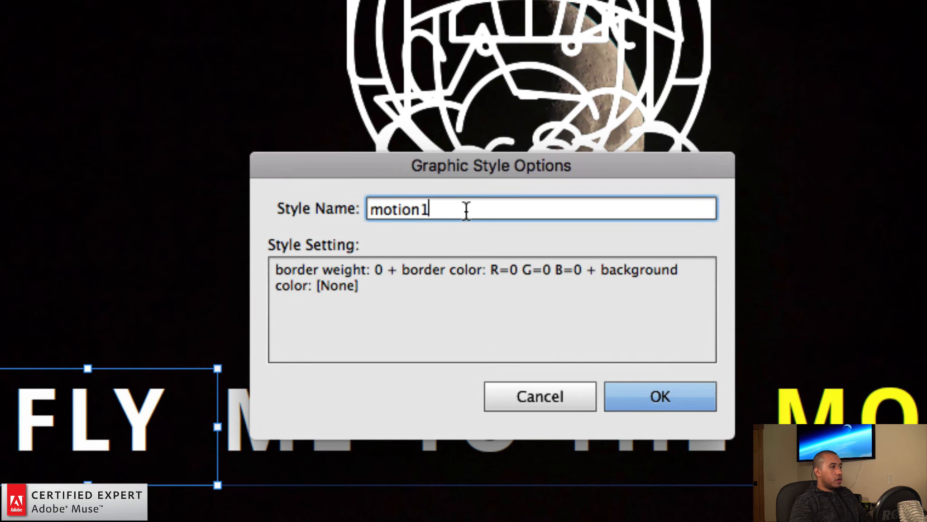
{"action": "key", "text": "Return"}
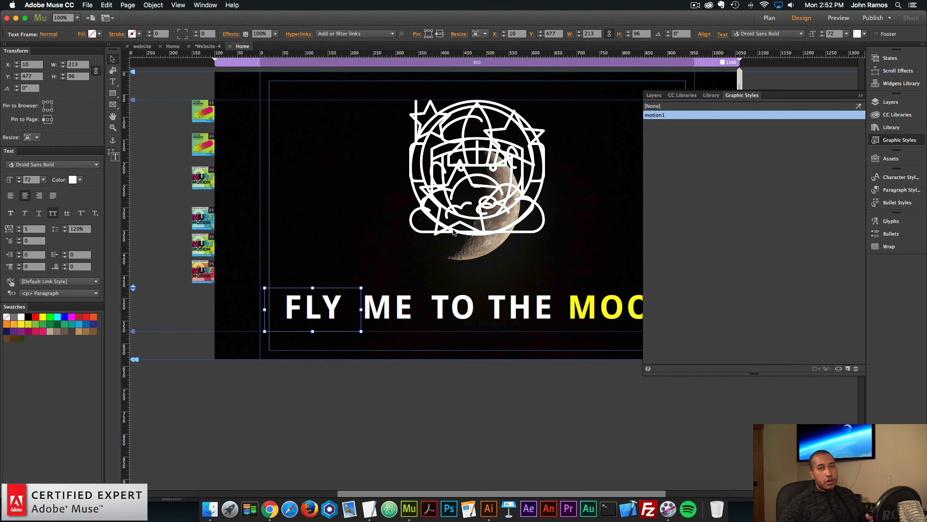
Step: Create a graphic style named "motion2" for the "ME" text frame
{"action": "left_click", "coordinate": [383, 307]}
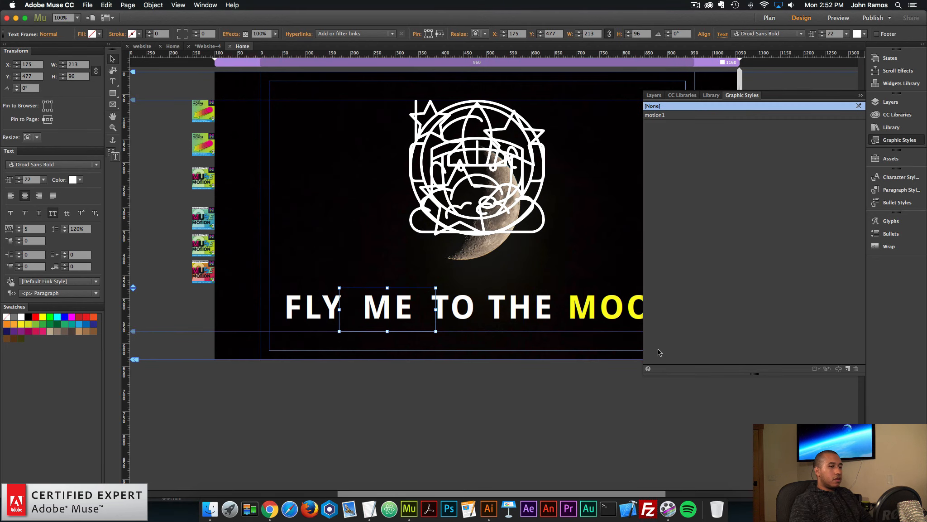
{"action": "double_click", "coordinate": [650, 131]}
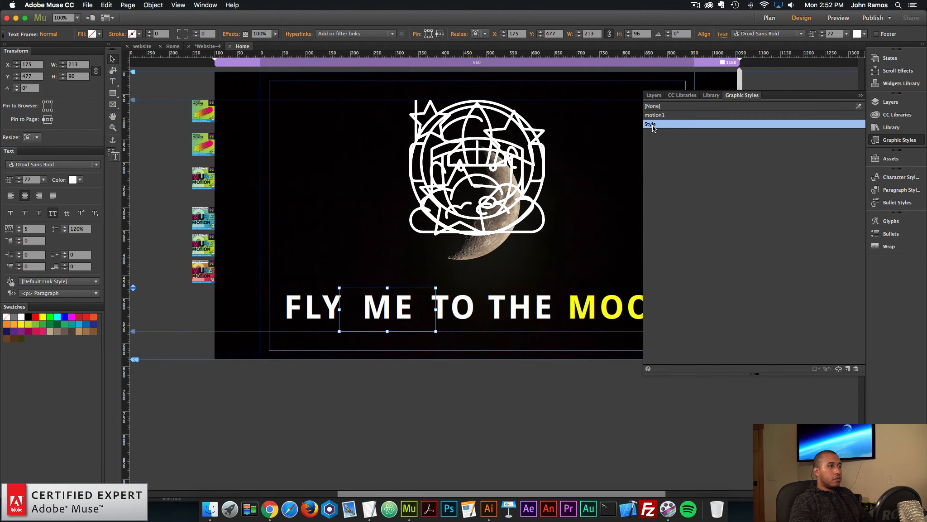
{"action": "type", "text": "motion2"}
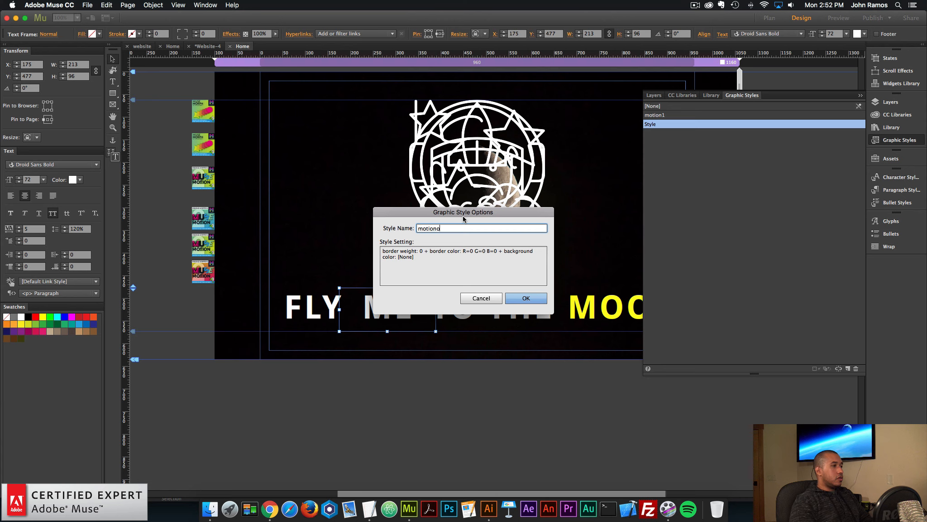
{"action": "key", "text": "Return"}
Step: Create a graphic style named "motion3" for the "TO THE" text frame
{"action": "left_click", "coordinate": [464, 298]}
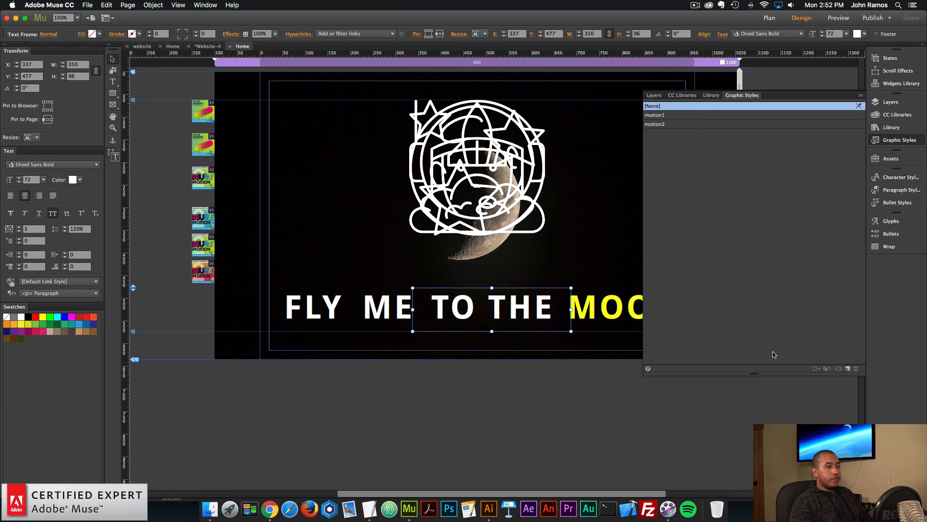
{"action": "left_click", "coordinate": [851, 369]}
{"action": "double_click", "coordinate": [663, 135]}
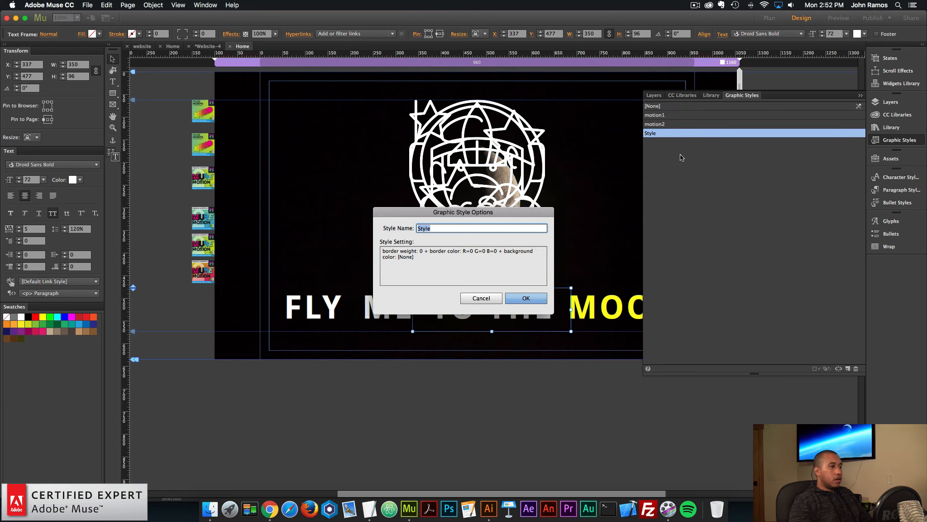
{"action": "type", "text": "motion3"}
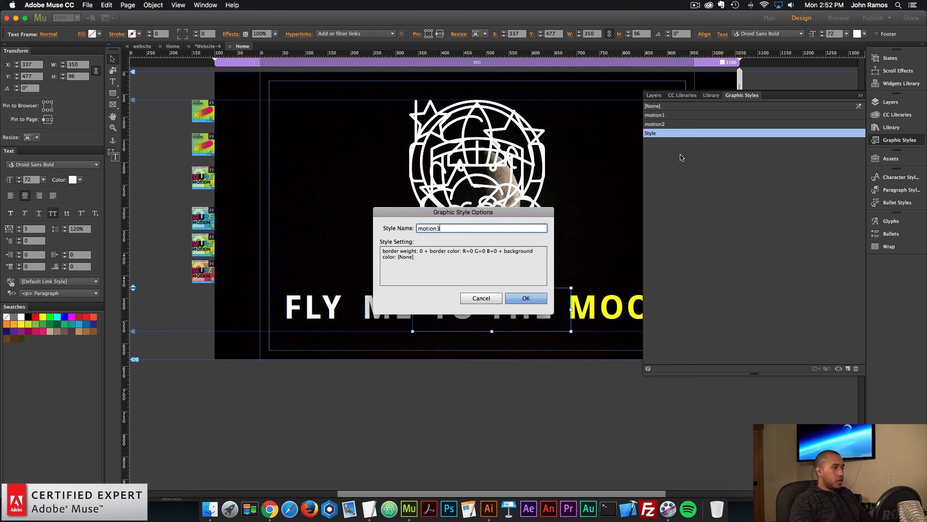
{"action": "key", "text": "Return"}
Step: Create a graphic style named "motion4" for the yellow "MOON" text frame
{"action": "left_click", "coordinate": [606, 308]}
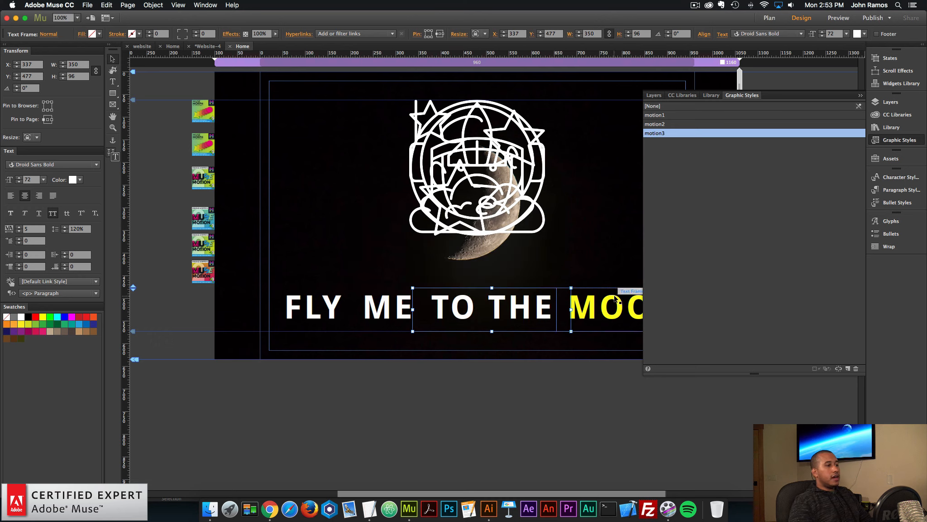
{"action": "left_click", "coordinate": [848, 369]}
{"action": "double_click", "coordinate": [658, 142]}
{"action": "type", "text": "motion4"}
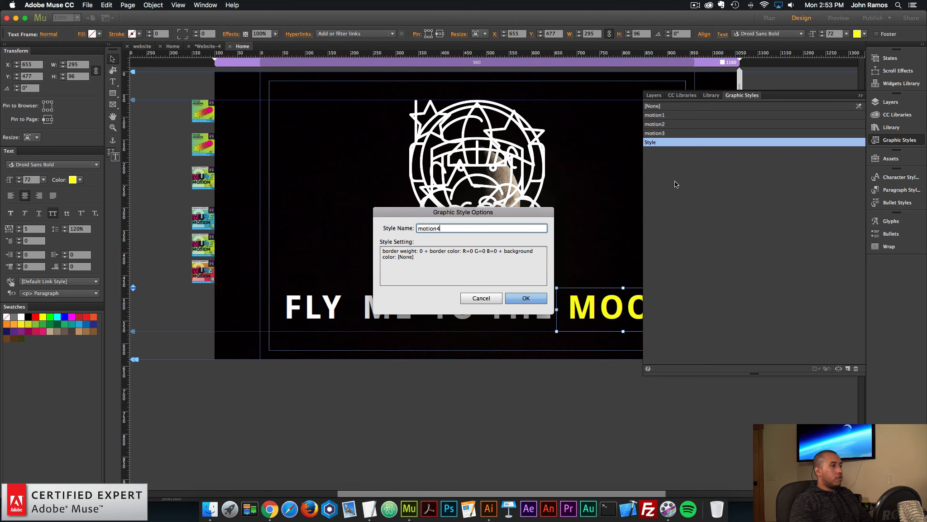
{"action": "key", "text": "Return"}
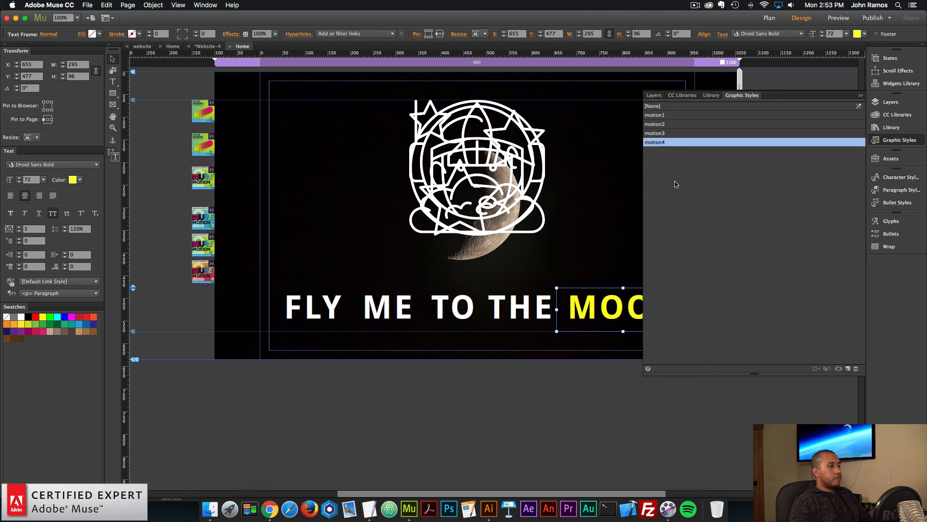
{"action": "left_click", "coordinate": [899, 139]}
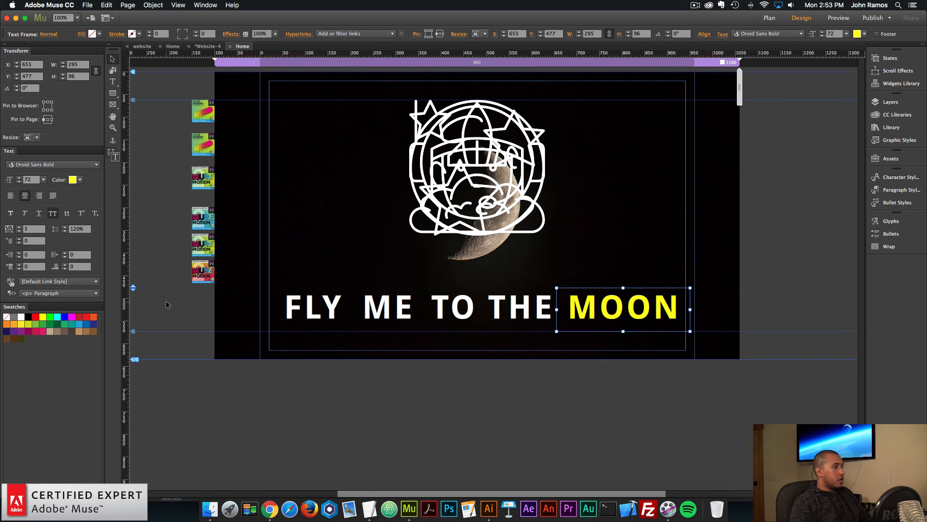
Step: In the 2D Sequence - Beginning widget, set Repeat to 0 and disable Reverse Play
{"action": "left_click_drag", "start_coordinate": [171, 286], "coordinate": [217, 204]}
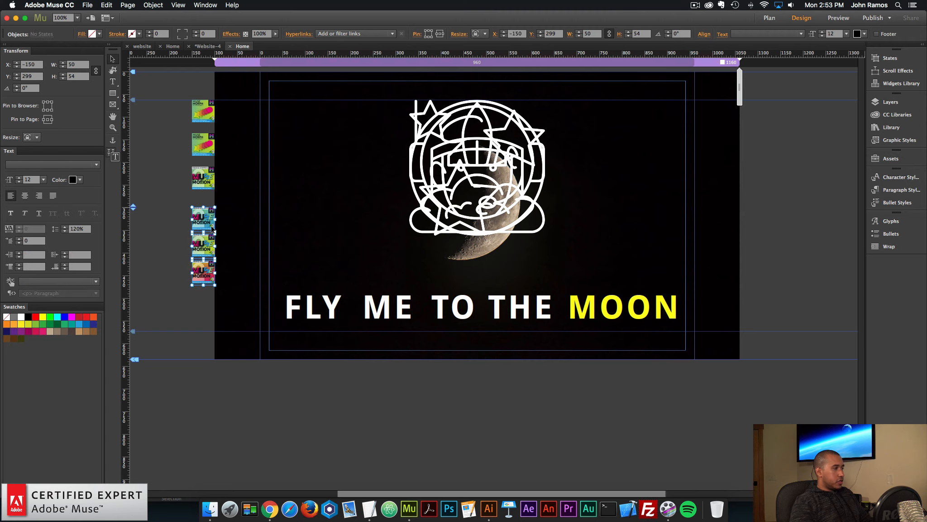
{"action": "key", "text": "super+equal"}
{"action": "left_click", "coordinate": [492, 240]}
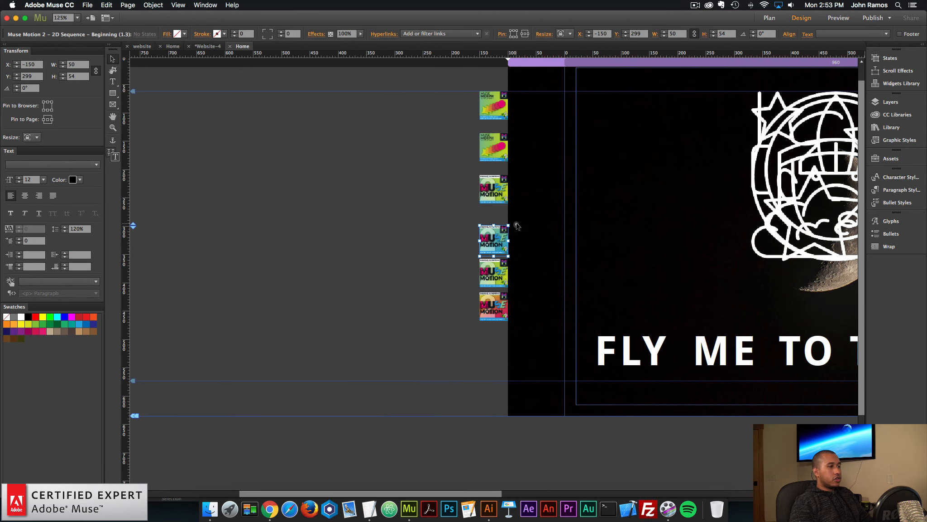
{"action": "left_click", "coordinate": [516, 225]}
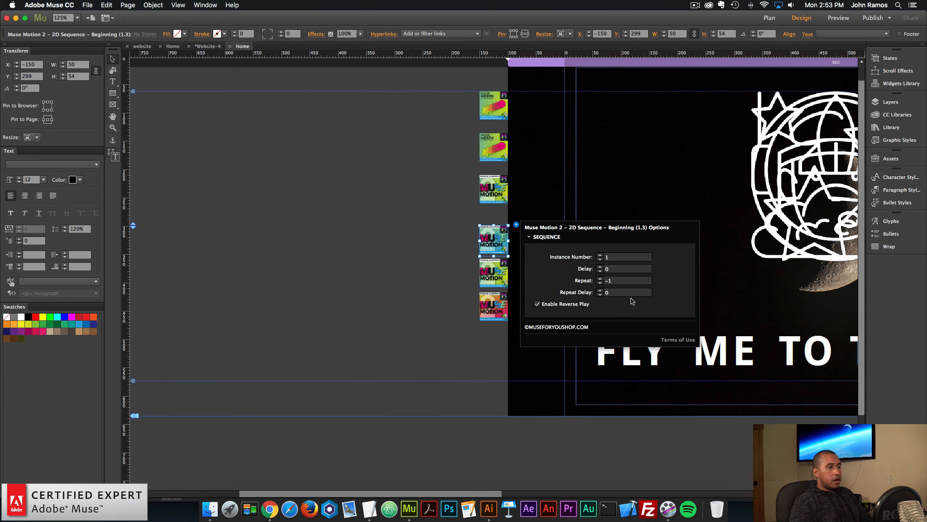
{"action": "left_click", "coordinate": [587, 277]}
{"action": "left_click_drag", "start_coordinate": [624, 277], "coordinate": [594, 277]}
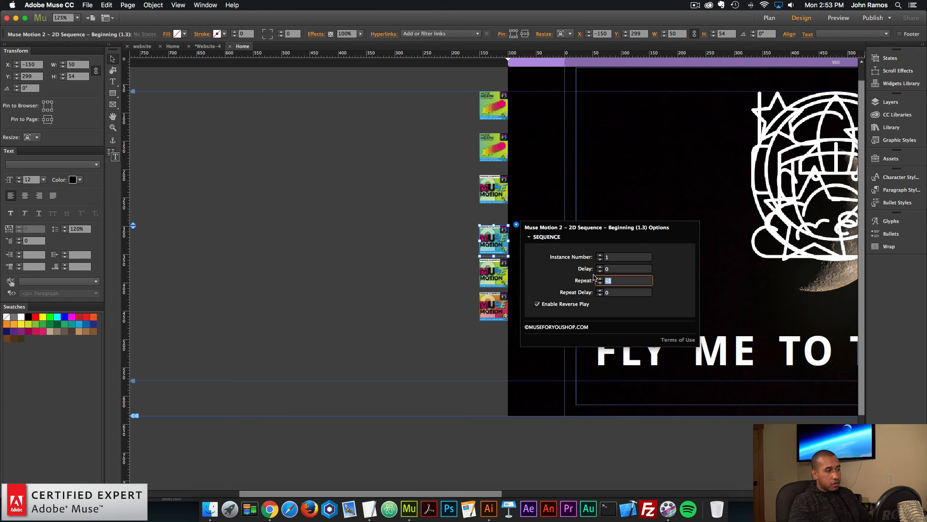
{"action": "type", "text": "0"}
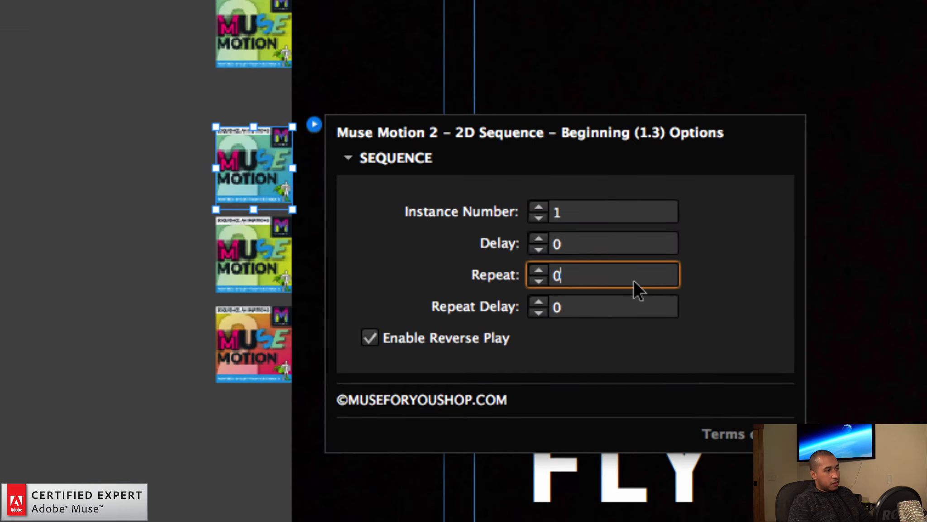
{"action": "left_click", "coordinate": [368, 337]}
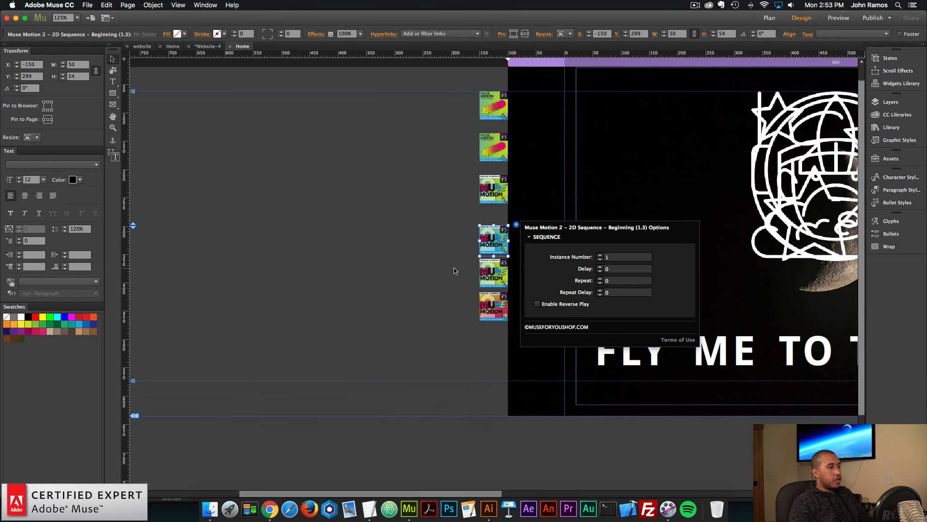
Step: In the 2D Sequence - Middle widget, set the Duration of the "motion1" animation to 3
{"action": "left_click", "coordinate": [489, 271]}
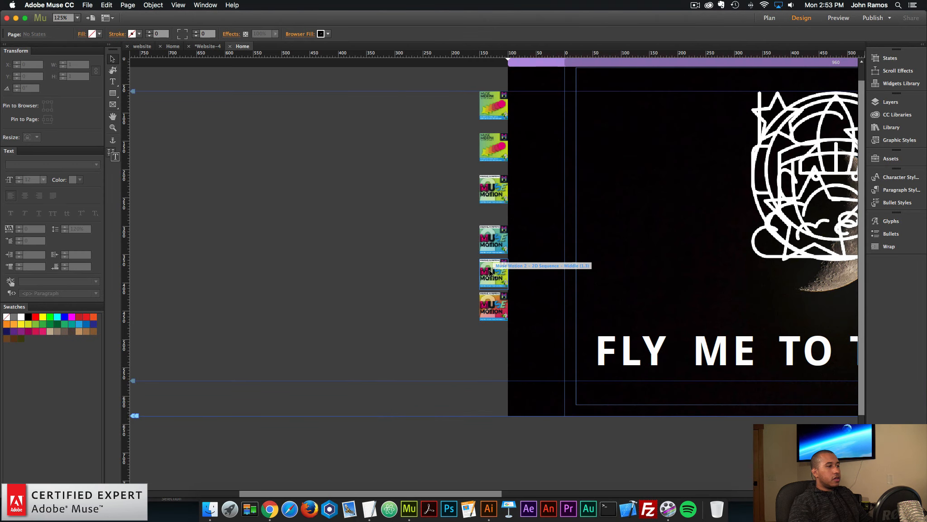
{"action": "left_click", "coordinate": [517, 259]}
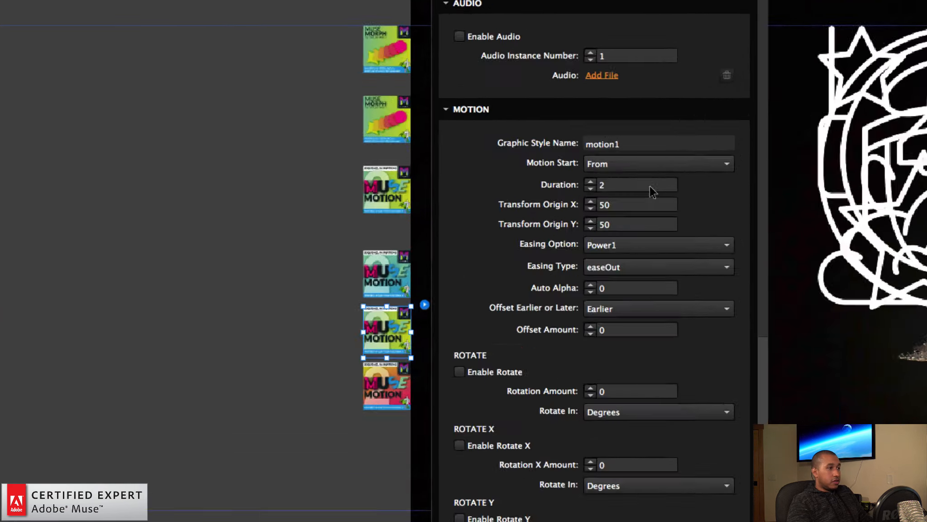
{"action": "left_click", "coordinate": [628, 186]}
{"action": "left_click_drag", "start_coordinate": [634, 186], "coordinate": [615, 185]}
{"action": "left_click", "coordinate": [554, 180]}
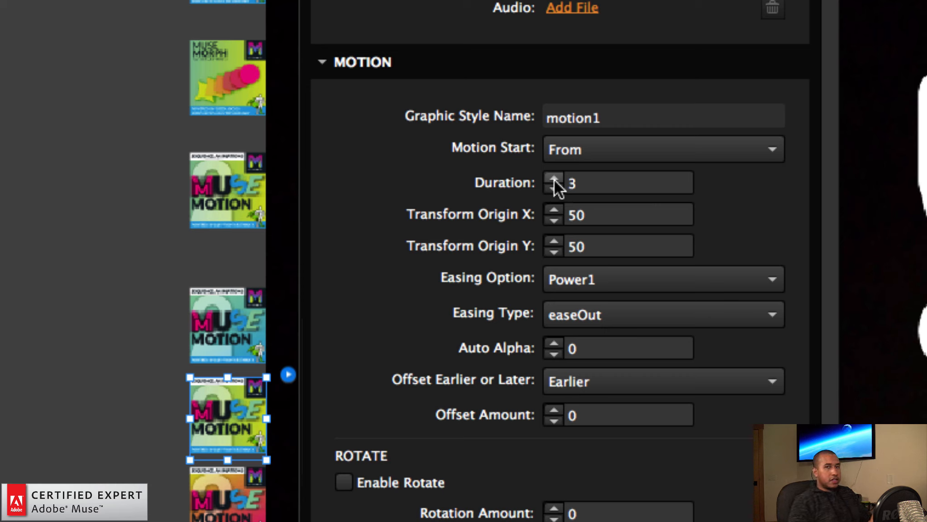
Step: Move the 2D Sequence - End widget down and place a copy of the "motion1" Middle widget below the original
{"action": "left_click", "coordinate": [590, 183]}
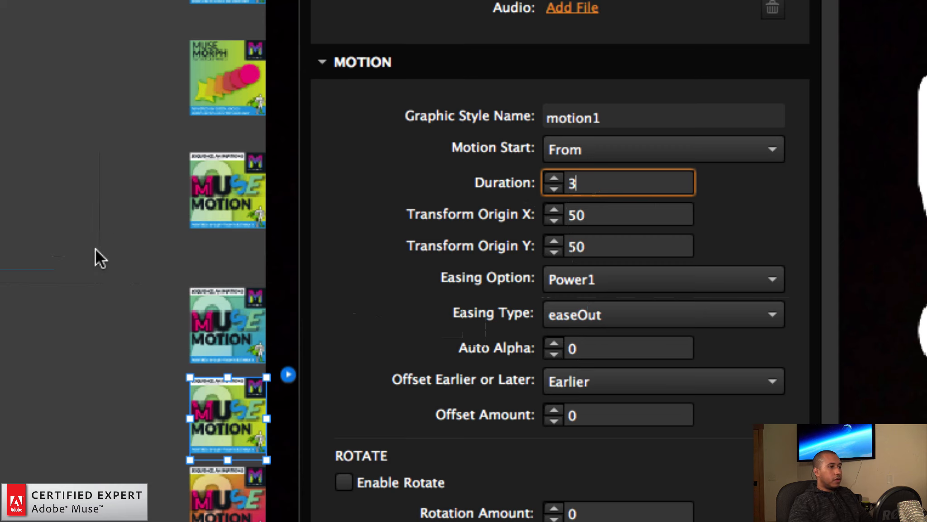
{"action": "left_click", "coordinate": [135, 292]}
{"action": "key", "text": "super+p"}
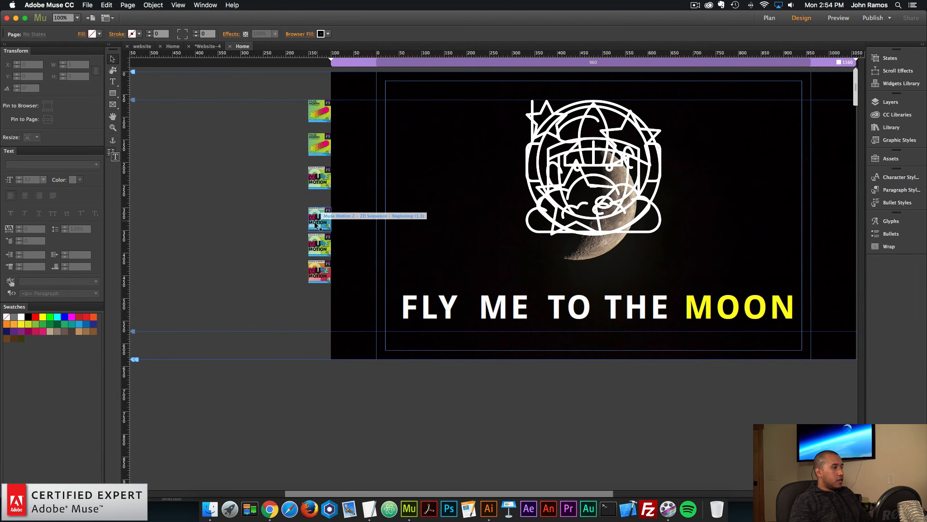
{"action": "left_click", "coordinate": [311, 245]}
{"action": "left_click_drag", "start_coordinate": [316, 277], "coordinate": [317, 328]}
{"action": "left_click", "coordinate": [324, 245]}
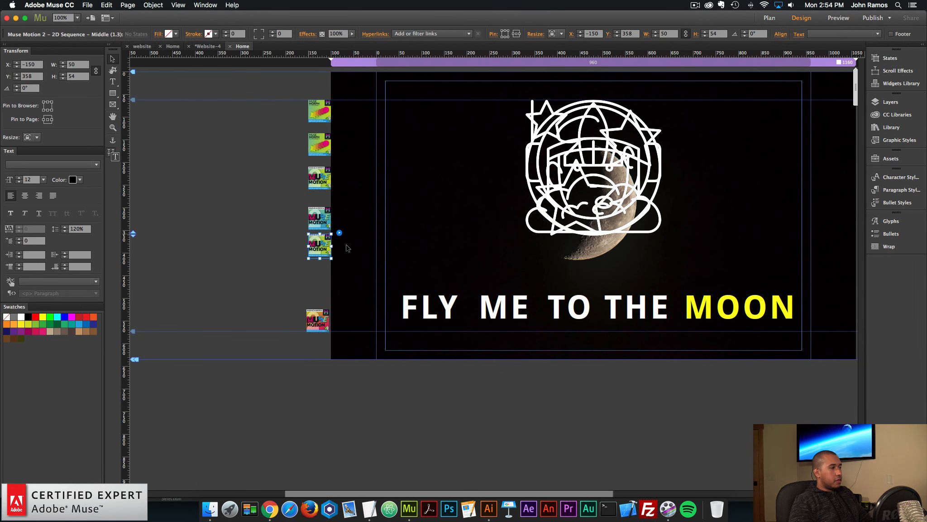
{"action": "left_click_drag", "start_coordinate": [407, 268], "coordinate": [316, 276]}
Step: Set the copied Middle widget's Graphic Style Name to motion2 and align it with the widget column at X -150
{"action": "left_click", "coordinate": [337, 262]}
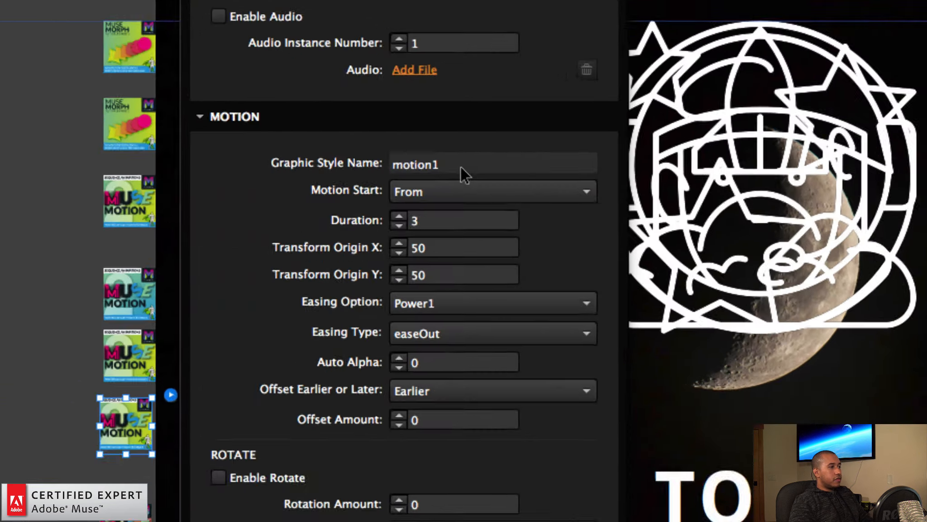
{"action": "left_click", "coordinate": [464, 159]}
{"action": "key", "text": "BackSpace"}
{"action": "type", "text": "2"}
{"action": "key", "text": "Return"}
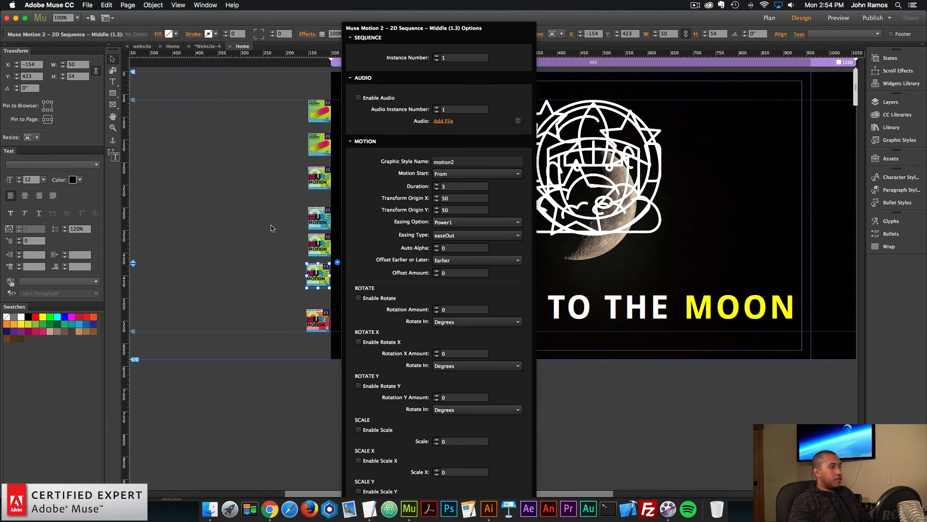
{"action": "left_click", "coordinate": [270, 227]}
{"action": "left_click_drag", "start_coordinate": [318, 275], "coordinate": [320, 275]}
Step: Extend the page's lower edge and move the 2D Sequence - End widget down to about Y 596
{"action": "mouse_move", "coordinate": [320, 321]}
{"action": "left_mouse_down"}
{"action": "mouse_move", "coordinate": [321, 359]}
{"action": "mouse_move", "coordinate": [321, 326]}
{"action": "left_mouse_up"}
{"action": "left_click_drag", "start_coordinate": [133, 359], "coordinate": [133, 446]}
{"action": "left_click_drag", "start_coordinate": [323, 334], "coordinate": [322, 359]}
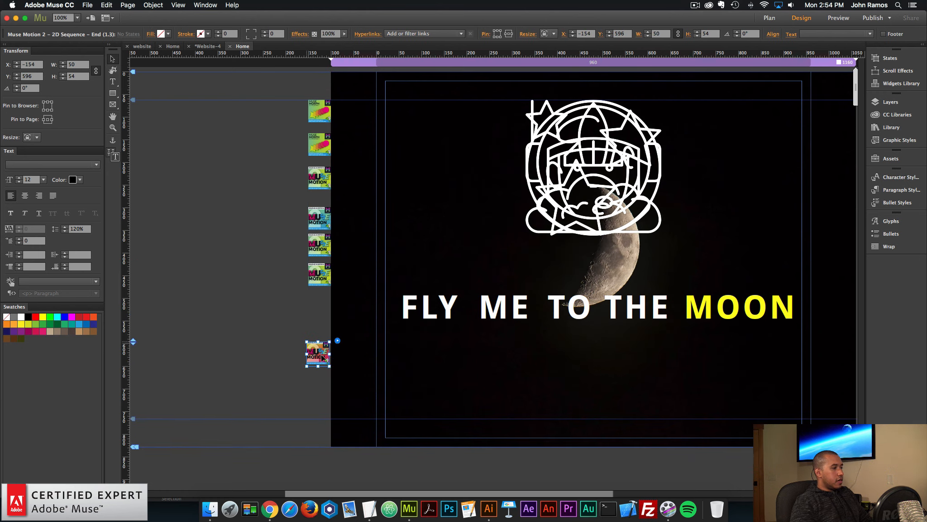
Step: Duplicate the "motion2" Middle widget and place the copy directly below it at X -150, Y 488
{"action": "left_click", "coordinate": [319, 274]}
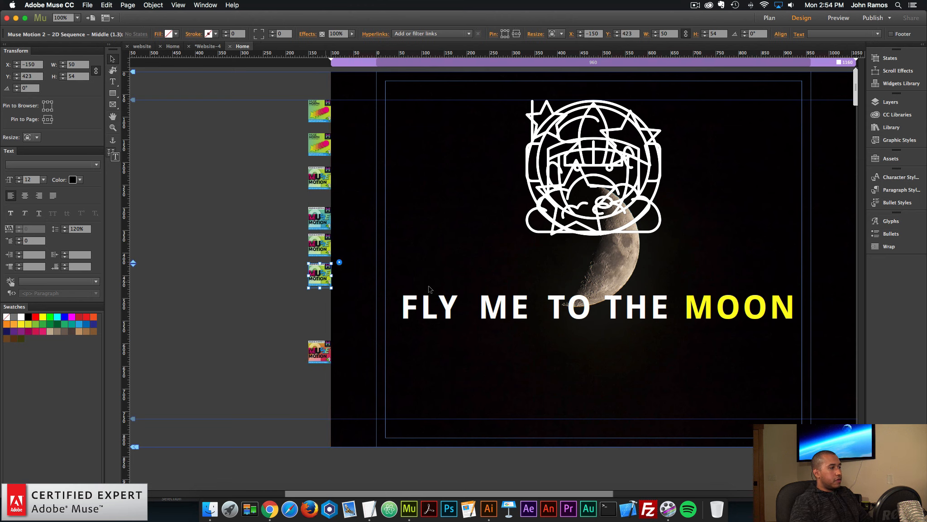
{"action": "key", "text": "super+v"}
{"action": "left_click_drag", "start_coordinate": [486, 277], "coordinate": [312, 307]}
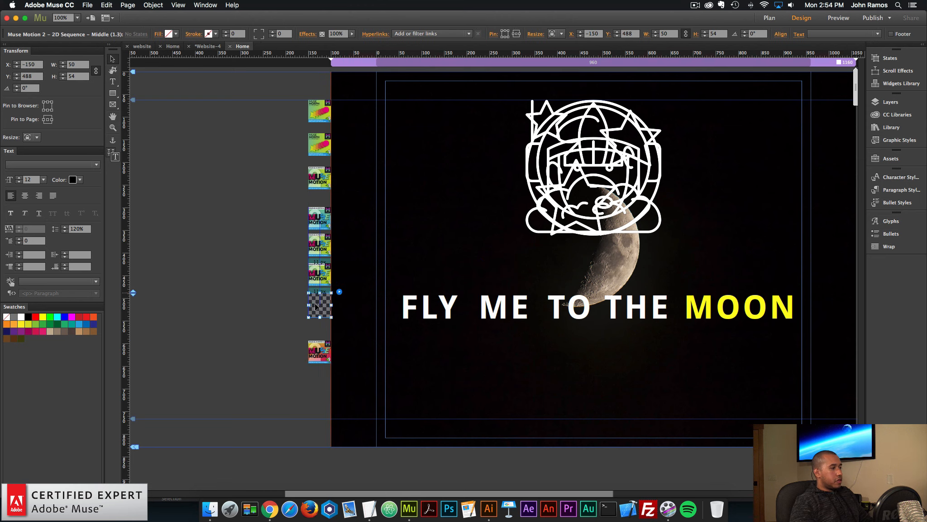
Step: Set the Graphic Style Name of the lowest 2D Sequence - Middle widget to motion3
{"action": "left_click", "coordinate": [340, 292]}
{"action": "left_click", "coordinate": [457, 164]}
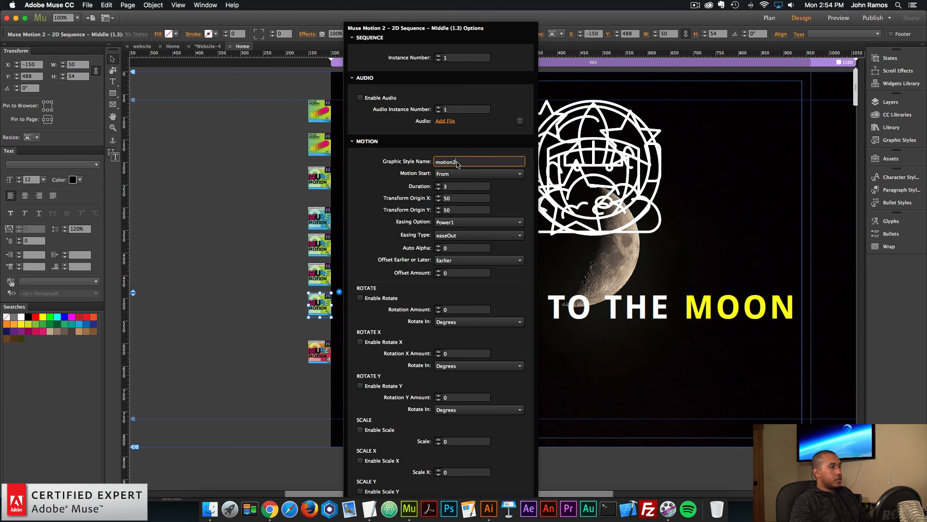
{"action": "key", "text": "BackSpace"}
{"action": "type", "text": "3"}
{"action": "key", "text": "Return"}
{"action": "left_click", "coordinate": [284, 261]}
Step: Move the End widget down to about Y 672 and place a copy of the "motion3" Middle widget at X -150, Y 553
{"action": "left_click_drag", "start_coordinate": [322, 352], "coordinate": [322, 386]}
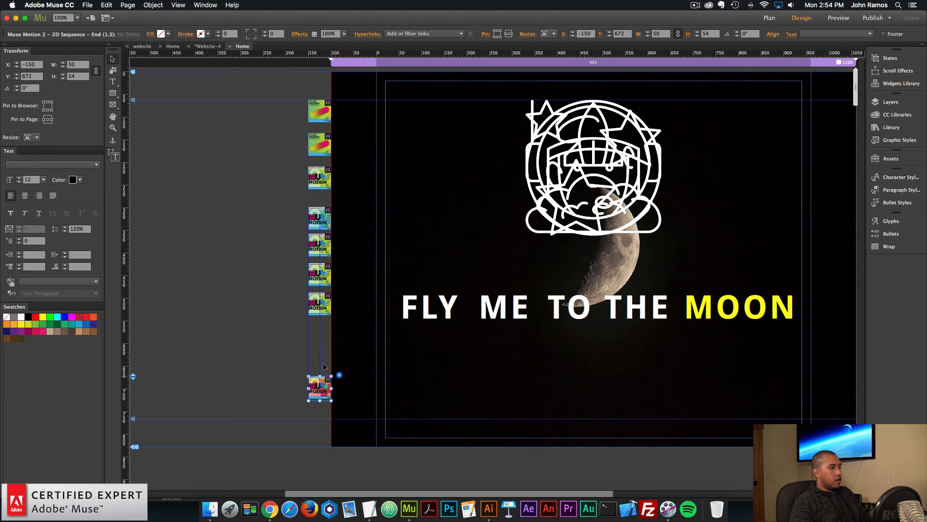
{"action": "left_click", "coordinate": [324, 308]}
{"action": "key", "text": "super+v"}
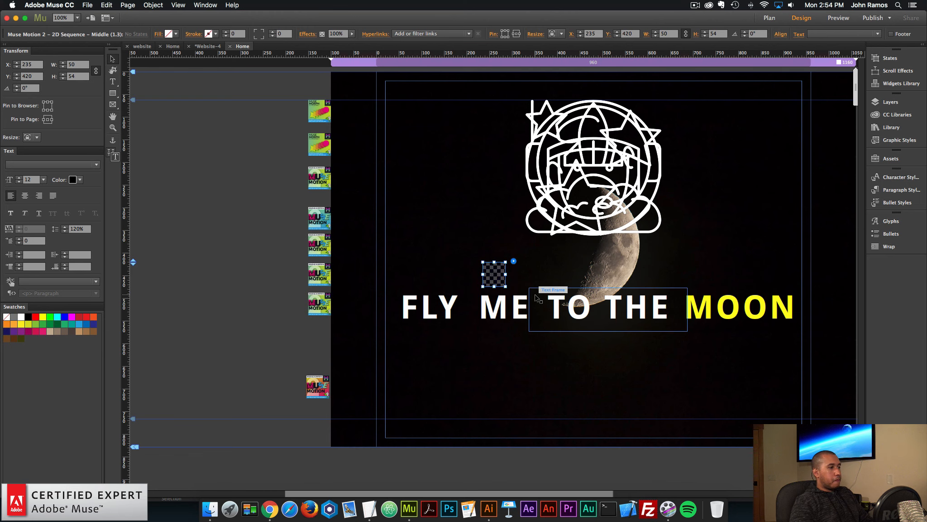
{"action": "left_click_drag", "start_coordinate": [493, 272], "coordinate": [319, 334]}
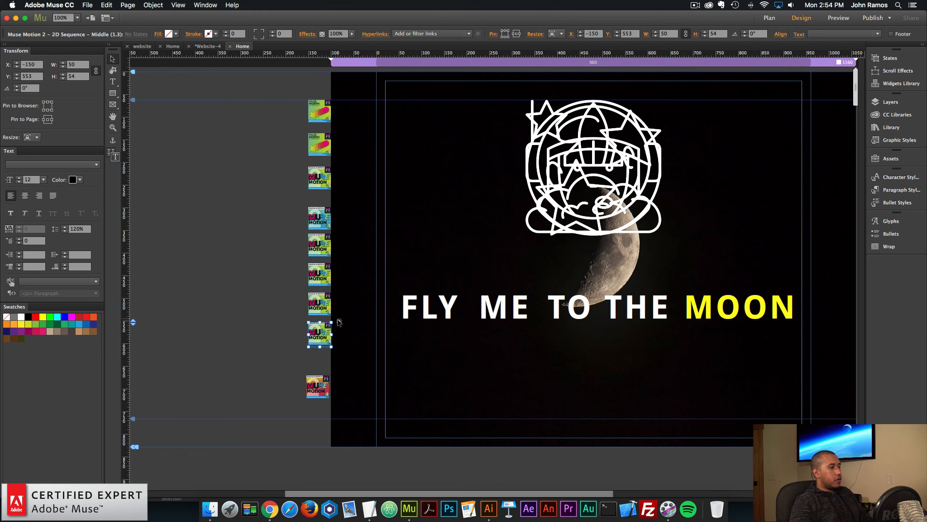
Step: Set the new Middle widget's Graphic Style Name to motion4 and move the End widget up beneath it, at X -150, Y 632
{"action": "left_click", "coordinate": [339, 321]}
{"action": "left_click", "coordinate": [465, 161]}
{"action": "key", "text": "BackSpace"}
{"action": "type", "text": "4"}
{"action": "key", "text": "Return"}
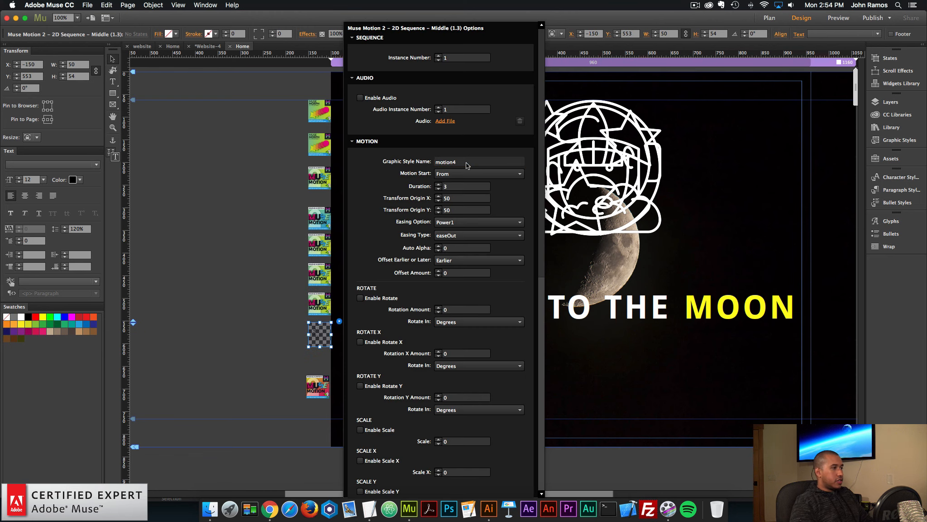
{"action": "left_click", "coordinate": [264, 249]}
{"action": "left_click_drag", "start_coordinate": [317, 388], "coordinate": [317, 368]}
{"action": "left_click", "coordinate": [269, 317]}
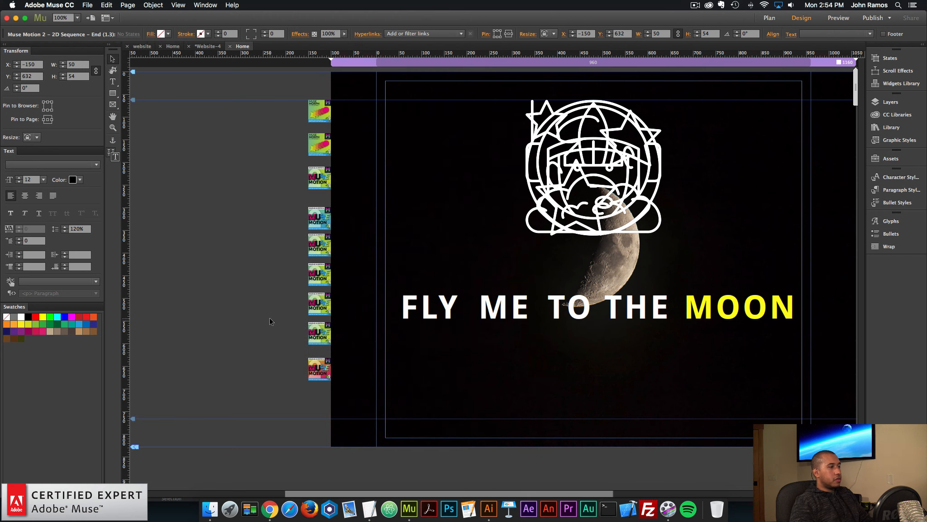
Step: Preview the page in the browser to check the icon and title animations, and return to Adobe Muse
{"action": "left_click", "coordinate": [88, 5]}
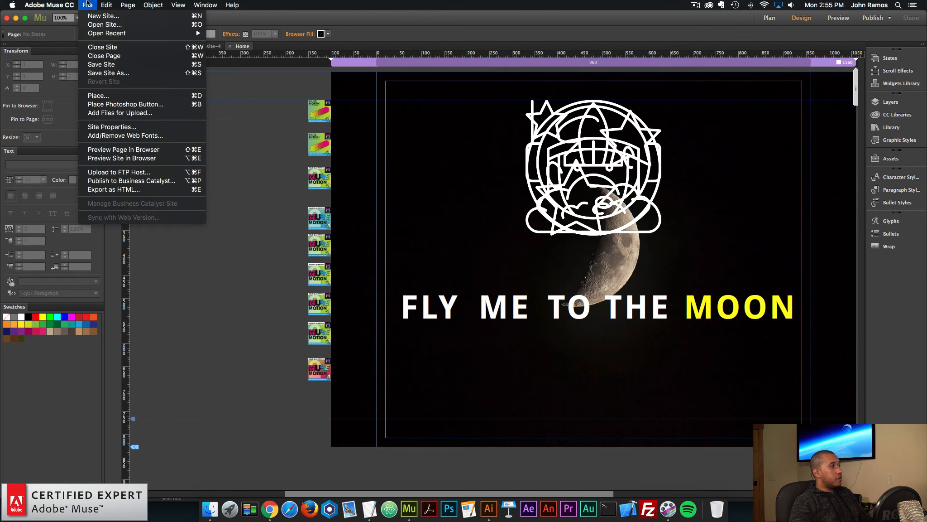
{"action": "left_click", "coordinate": [116, 151]}
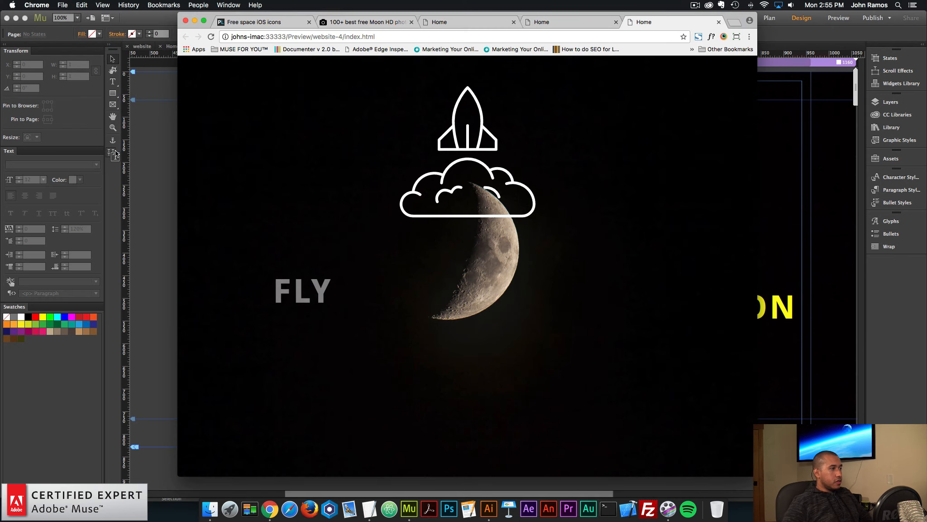
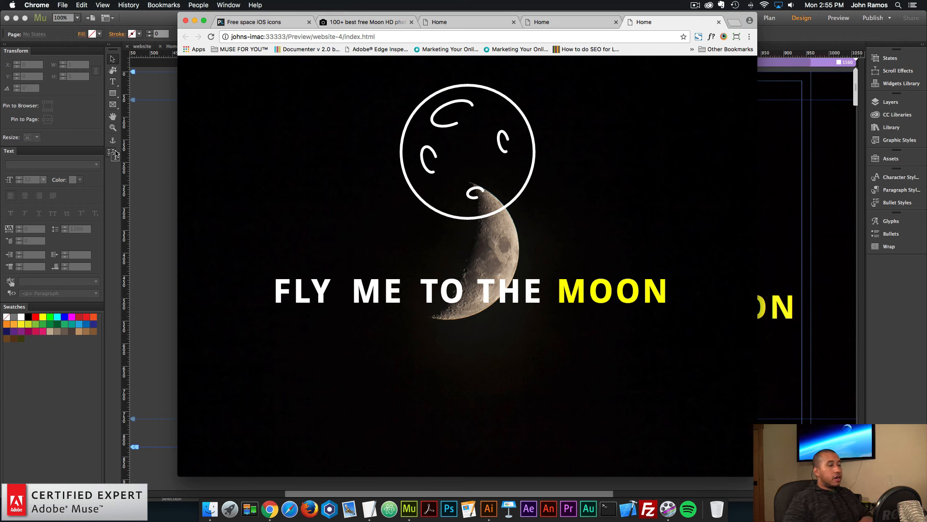
{"action": "left_click", "coordinate": [163, 200]}
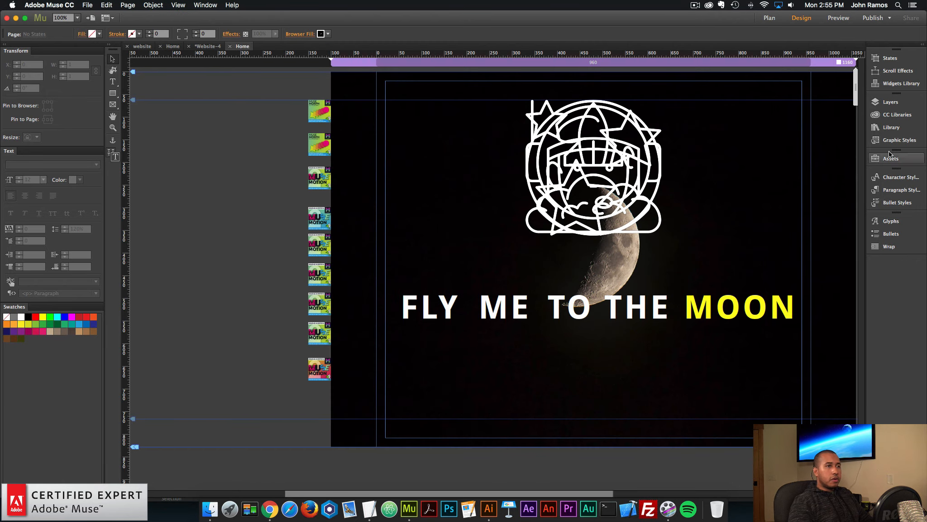
Step: Find "mute" in the library and place the Mute-Unmute Audio Widget 1.2 - Unmuted Initially below the title at about X 474, Y 591
{"action": "left_click", "coordinate": [908, 130]}
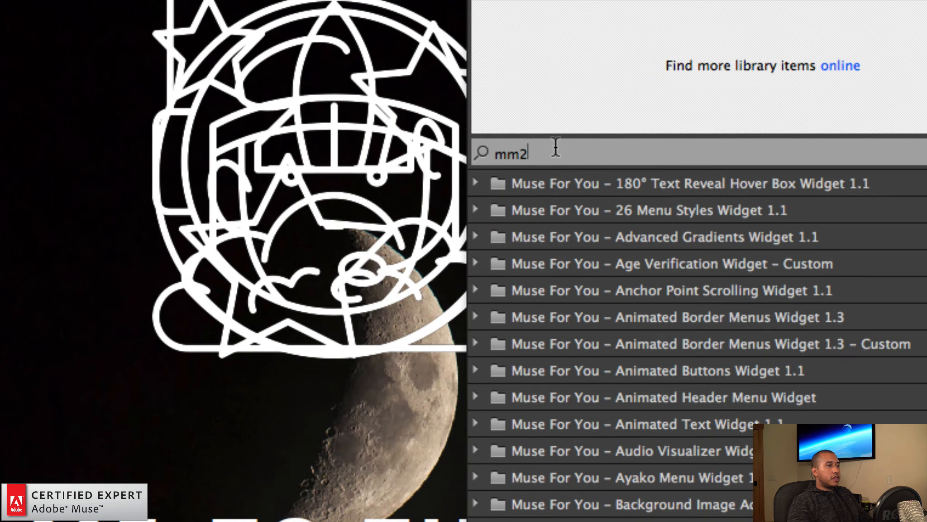
{"action": "left_click", "coordinate": [675, 156]}
{"action": "type", "text": "mute"}
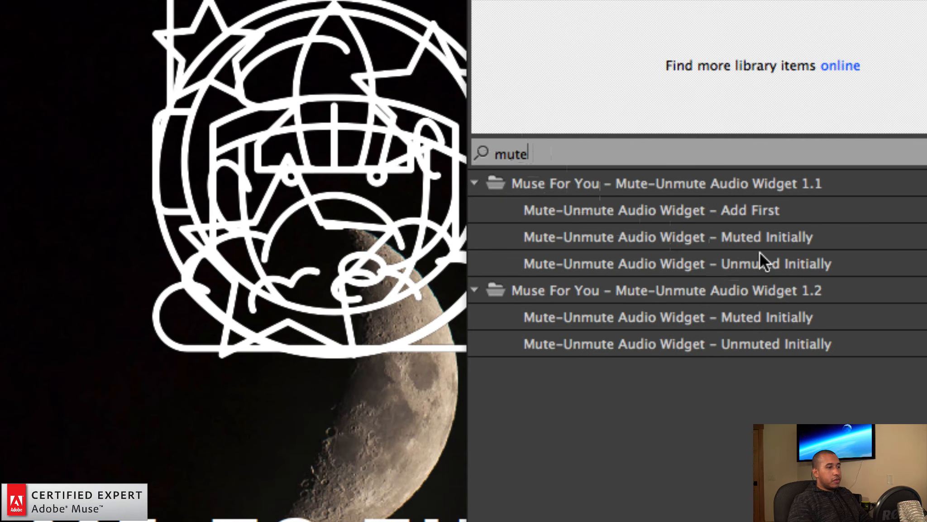
{"action": "left_click", "coordinate": [675, 317]}
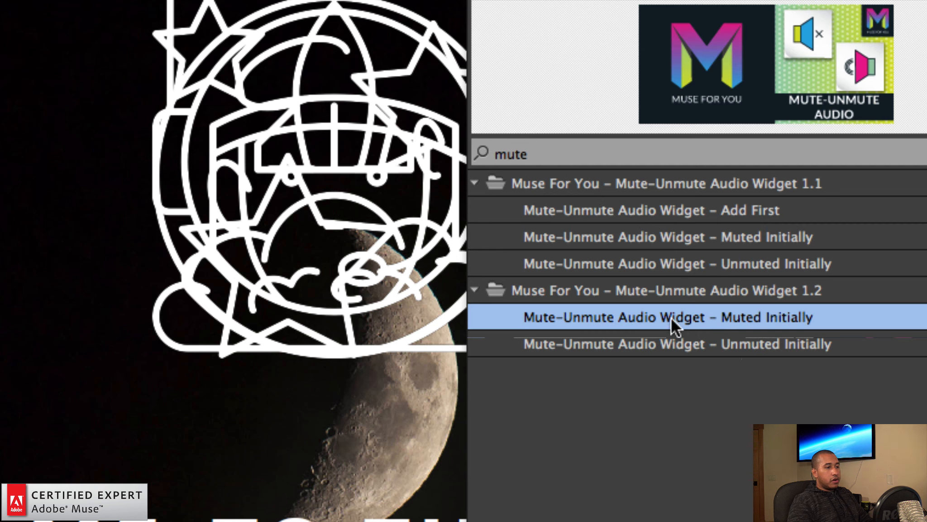
{"action": "left_click", "coordinate": [698, 348]}
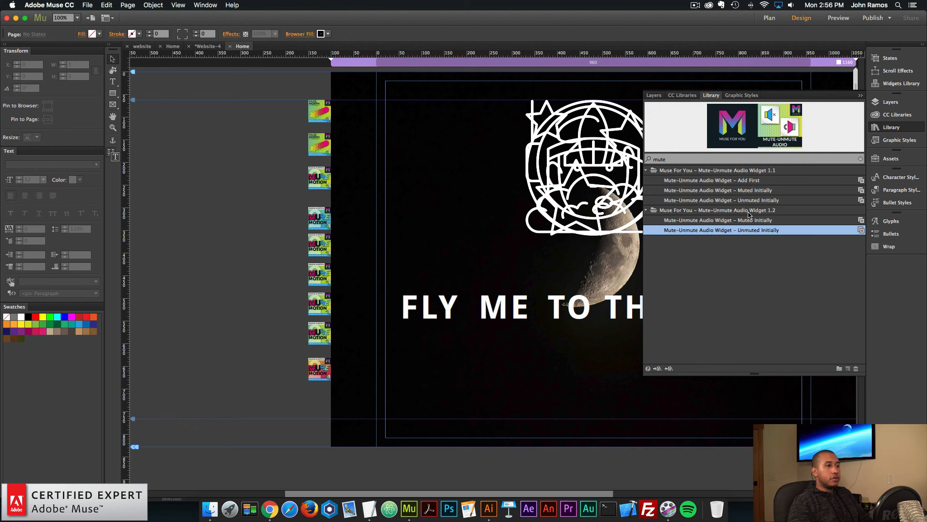
{"action": "left_click_drag", "start_coordinate": [710, 232], "coordinate": [581, 373]}
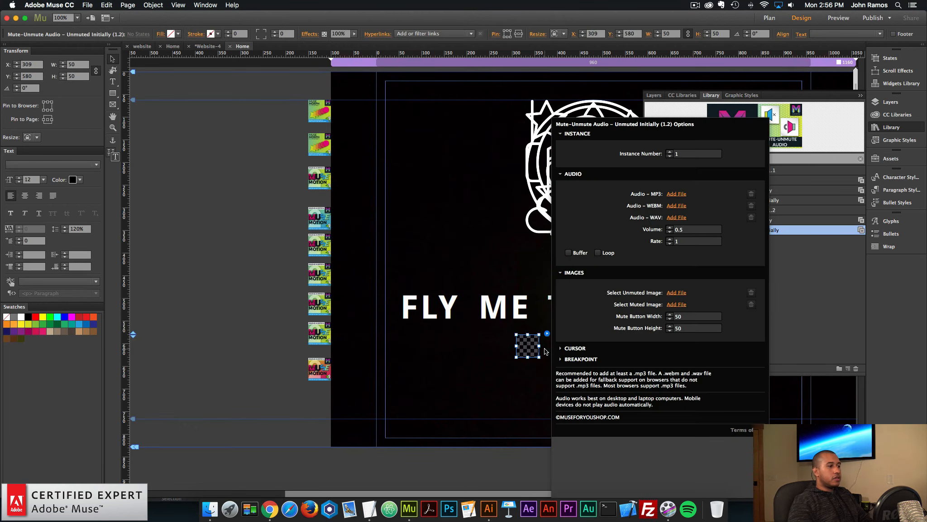
{"action": "left_click", "coordinate": [528, 352]}
{"action": "left_click", "coordinate": [893, 129]}
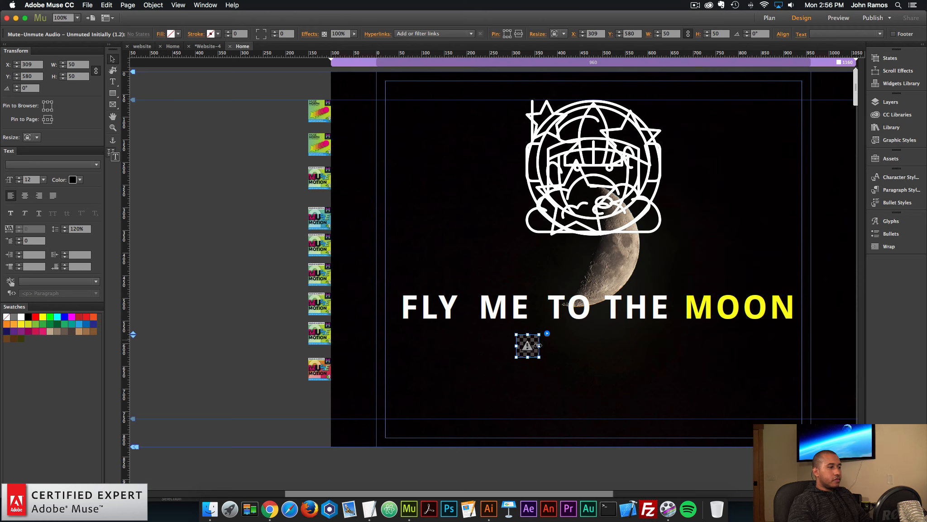
{"action": "left_click_drag", "start_coordinate": [527, 351], "coordinate": [608, 353]}
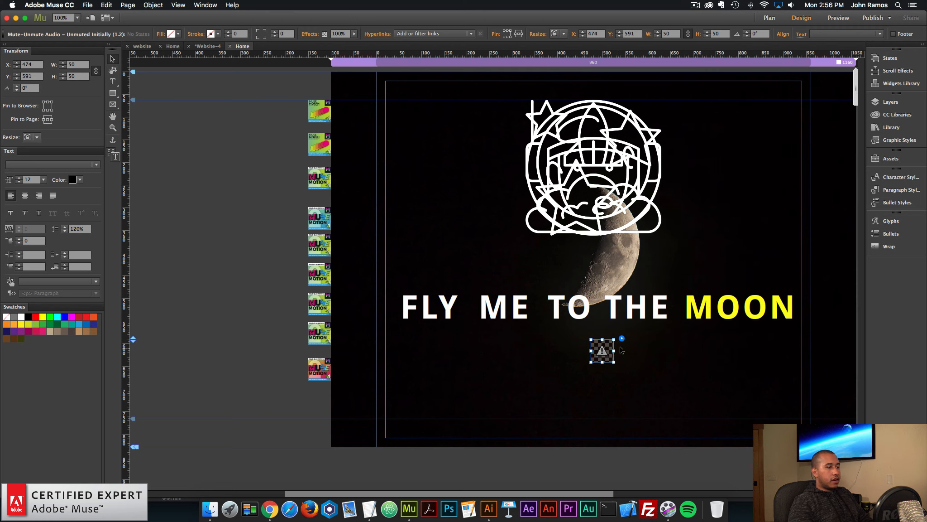
Step: Assign Abstract Hip-Hop.mp3 from the audiojungle folder as the audio widget's MP3 file
{"action": "left_click", "coordinate": [621, 338]}
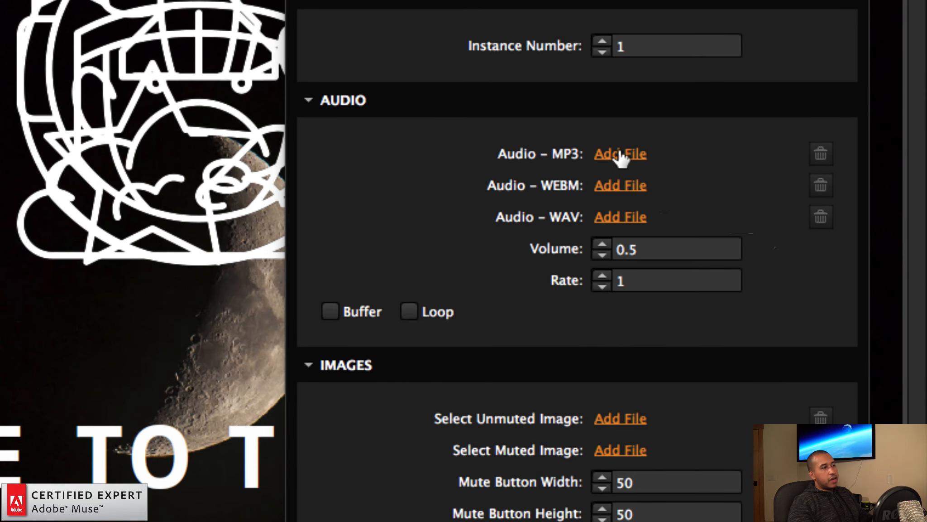
{"action": "left_click", "coordinate": [620, 156]}
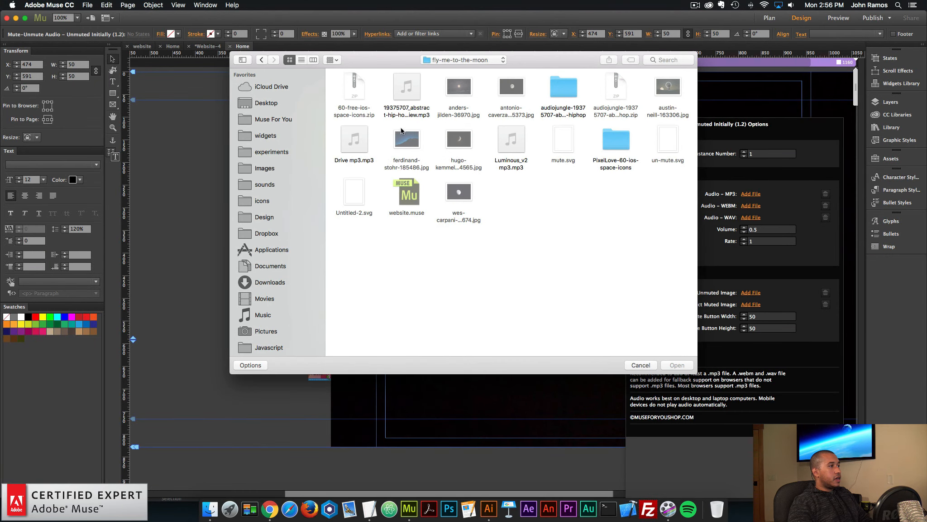
{"action": "double_click", "coordinate": [569, 85]}
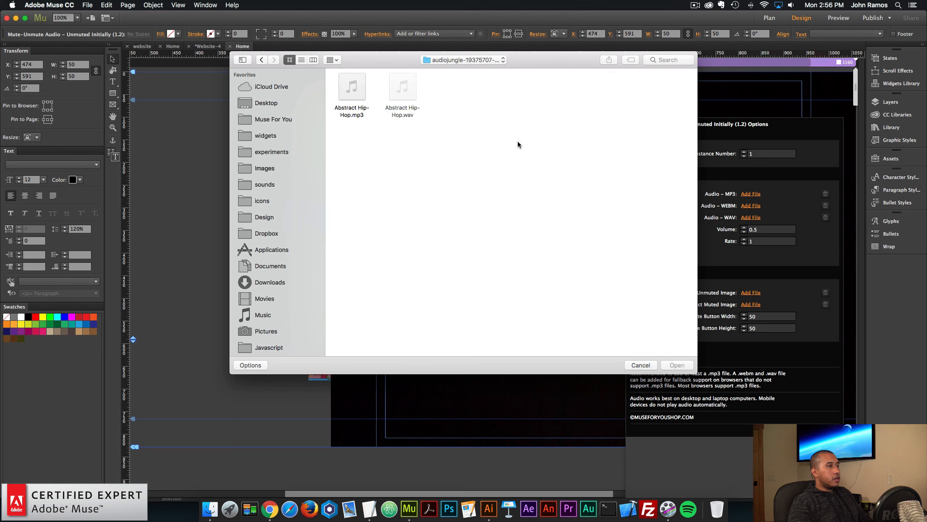
{"action": "double_click", "coordinate": [352, 91]}
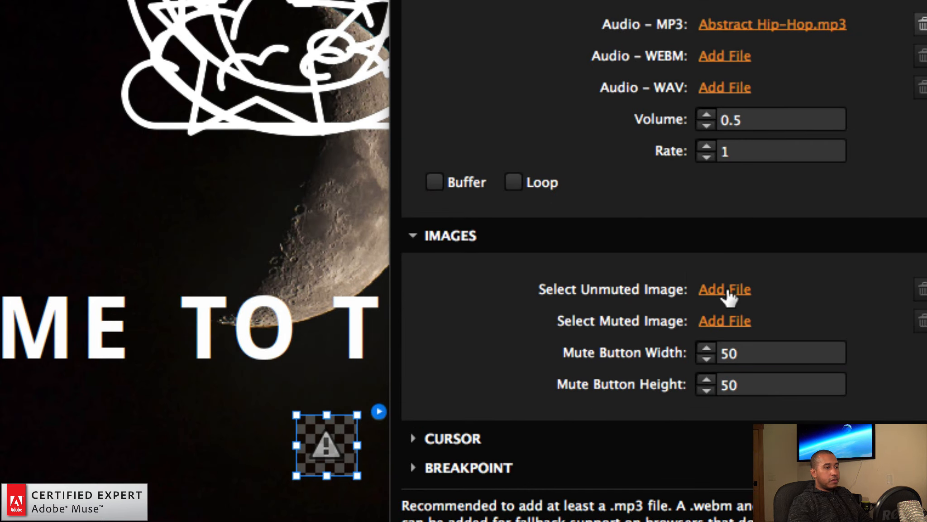
Step: Assign un-mute.svg from the fly-me-to-the-moon folder as the audio widget's unmuted image
{"action": "left_click", "coordinate": [751, 293]}
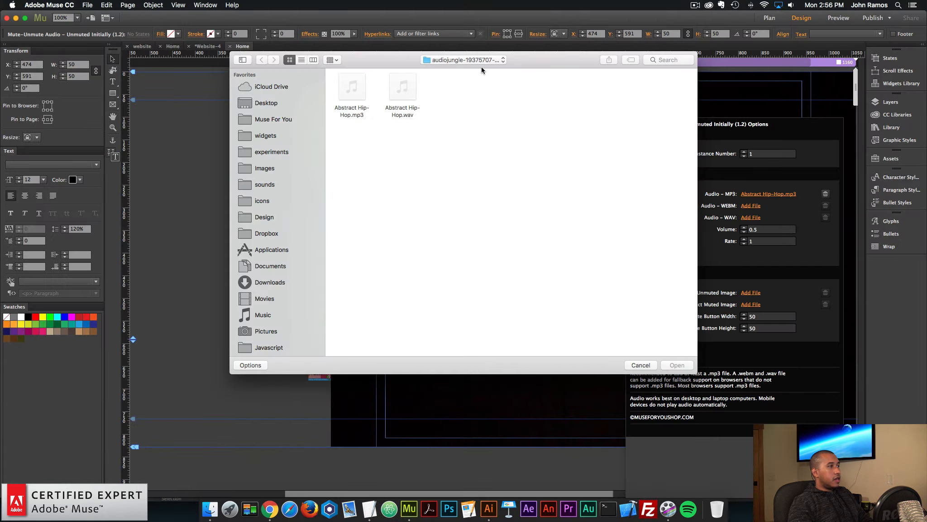
{"action": "left_click", "coordinate": [481, 68]}
{"action": "left_click", "coordinate": [485, 107]}
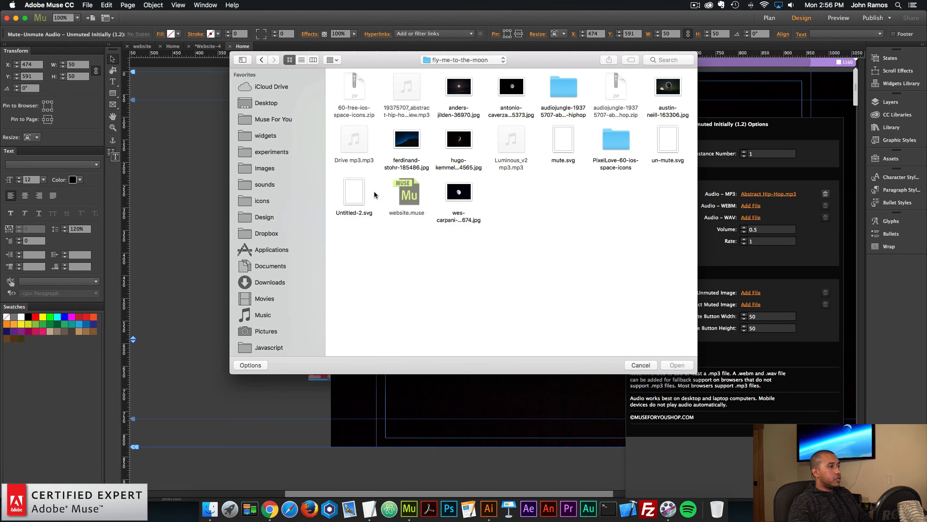
{"action": "left_click", "coordinate": [668, 137]}
{"action": "double_click", "coordinate": [665, 136]}
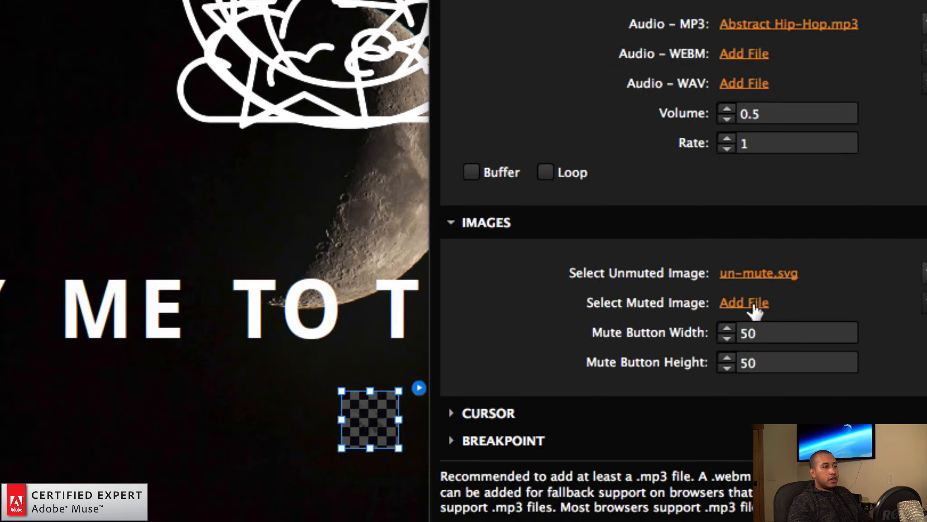
Step: Assign mute.svg as the muted image and center the audio button under the title at X 455, Y 602
{"action": "left_click", "coordinate": [751, 304]}
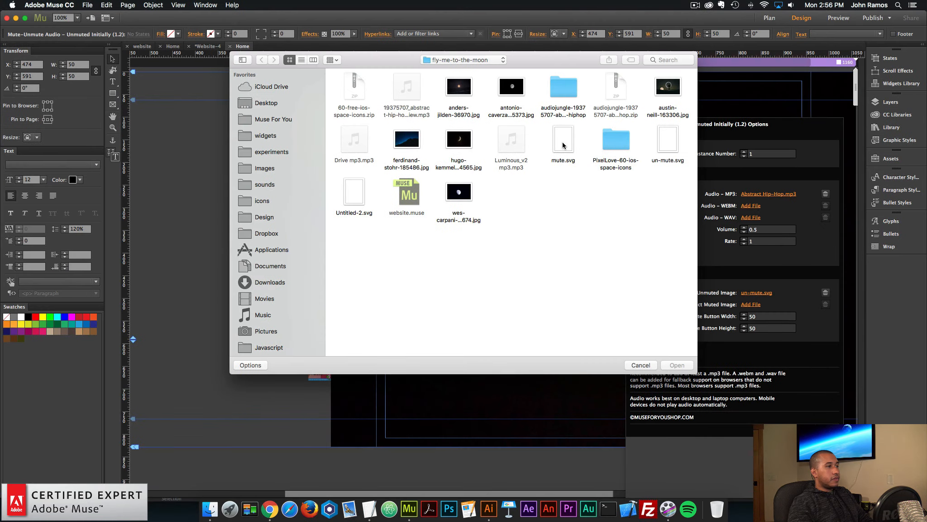
{"action": "double_click", "coordinate": [563, 144]}
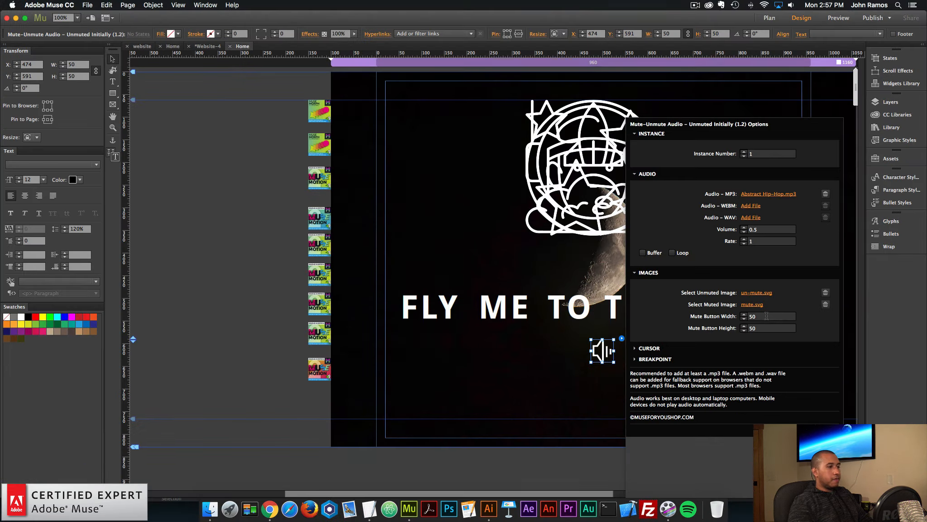
{"action": "left_click", "coordinate": [189, 263]}
{"action": "mouse_move", "coordinate": [603, 354]}
{"action": "left_mouse_down"}
{"action": "mouse_move", "coordinate": [611, 359]}
{"action": "mouse_move", "coordinate": [594, 360]}
{"action": "left_mouse_up"}
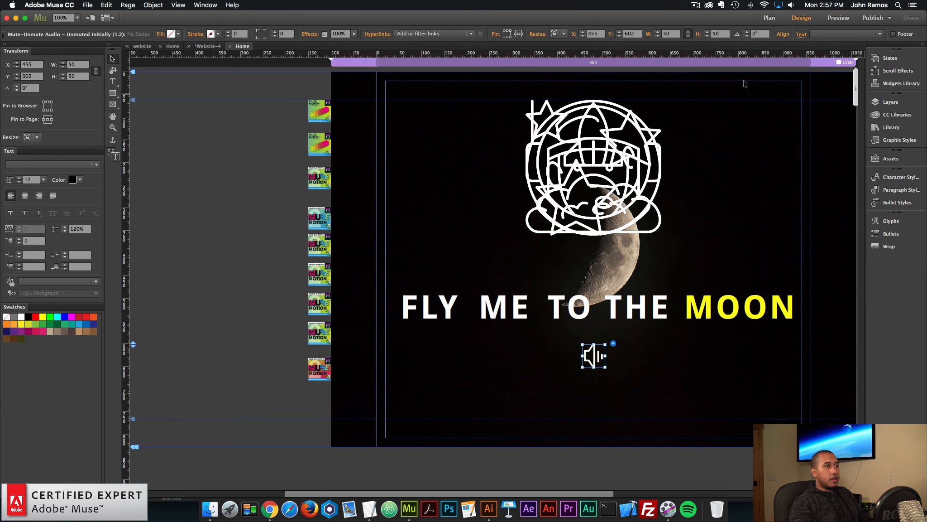
Step: Preview the page in the browser, raise the system volume to hear the background audio, and close the preview
{"action": "left_click", "coordinate": [782, 34]}
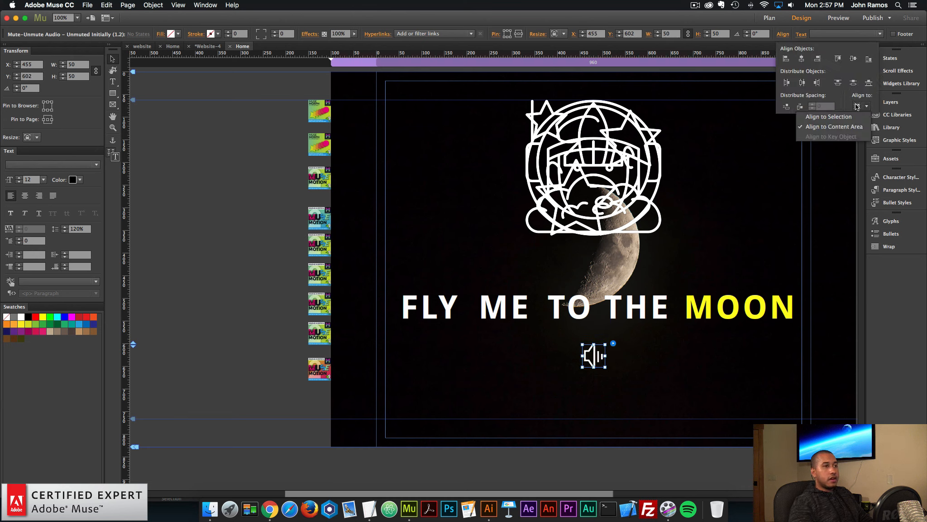
{"action": "left_click", "coordinate": [733, 379]}
{"action": "left_click", "coordinate": [87, 5]}
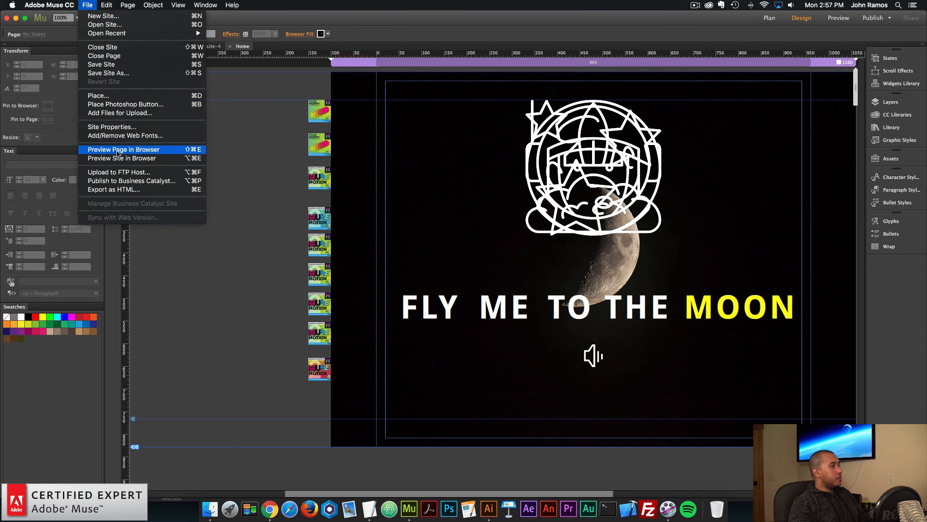
{"action": "left_click", "coordinate": [116, 152]}
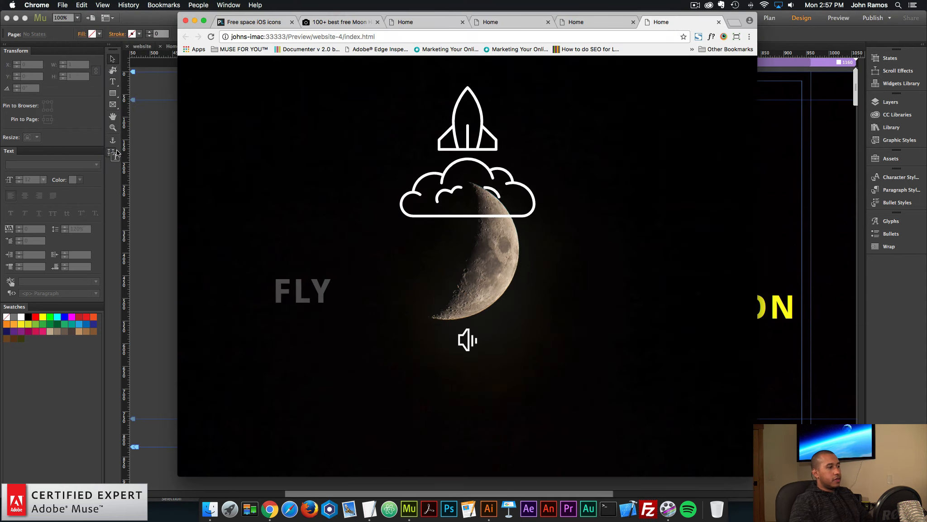
{"action": "key", "text": "XF86AudioRaiseVolume"}
{"action": "key", "text": "XF86AudioRaiseVolume"}
{"action": "key", "text": "XF86AudioRaiseVolume"}
{"action": "key", "text": "XF86AudioRaiseVolume"}
{"action": "key", "text": "XF86AudioRaiseVolume"}
{"action": "key", "text": "XF86AudioRaiseVolume"}
{"action": "key", "text": "XF86AudioRaiseVolume"}
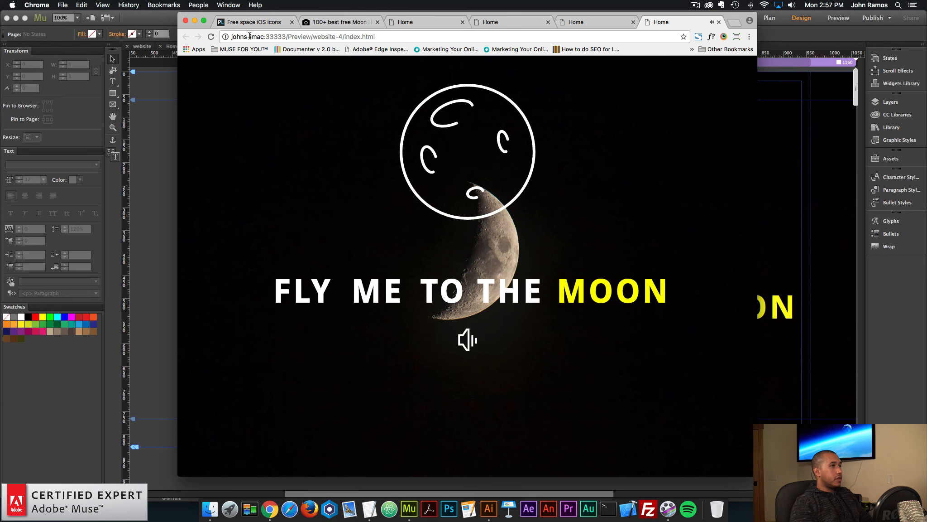
{"action": "left_click", "coordinate": [719, 22]}
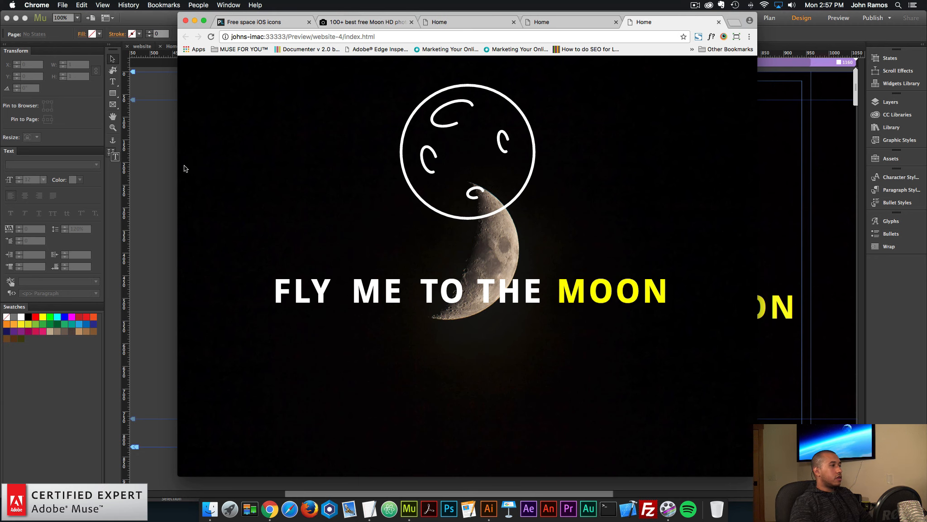
{"action": "left_click", "coordinate": [161, 167]}
Step: Enable Rotate X on the motion4 middle sequence widget and set its Rotation X Amount to 360 degrees
{"action": "left_click", "coordinate": [320, 335]}
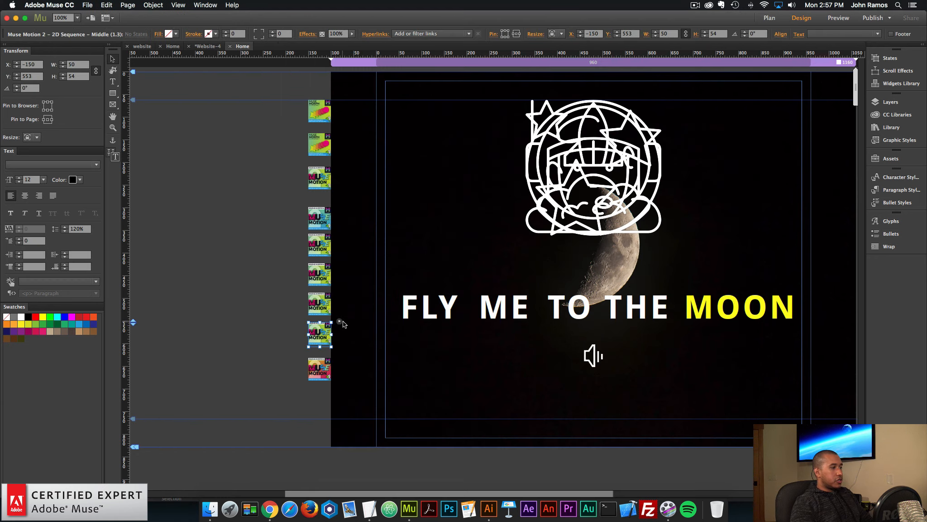
{"action": "left_click", "coordinate": [339, 321]}
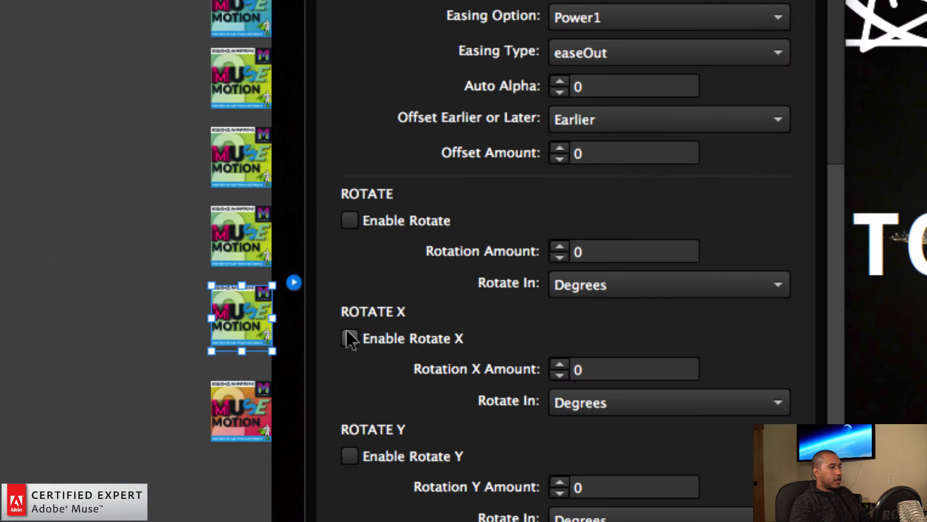
{"action": "left_click", "coordinate": [360, 342]}
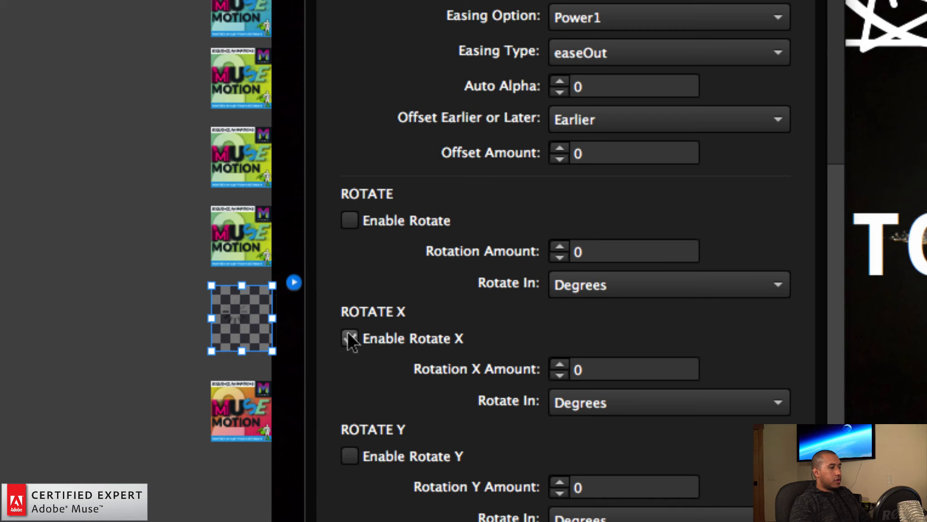
{"action": "left_click", "coordinate": [622, 364]}
{"action": "type", "text": "360"}
{"action": "key", "text": "Return"}
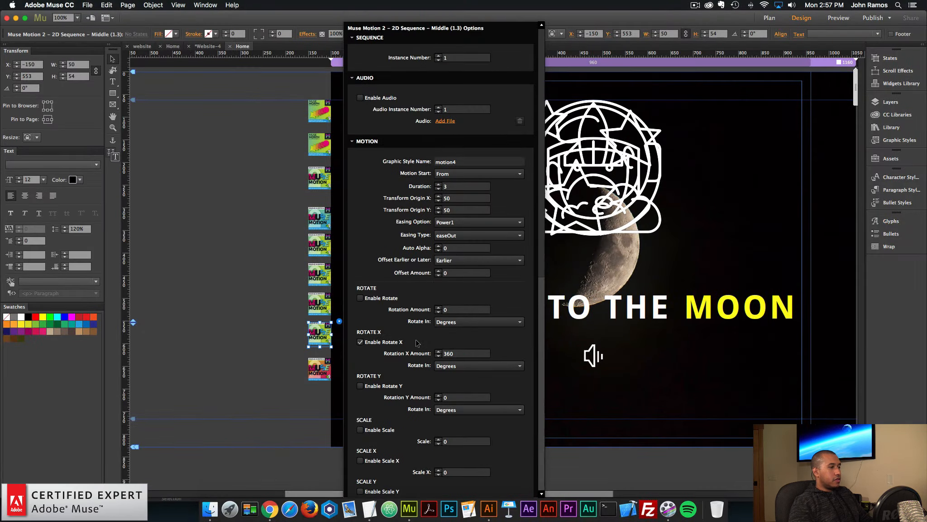
{"action": "left_click", "coordinate": [203, 276]}
Step: Preview the page in the browser to check the X rotation of the title word, and close the preview
{"action": "left_click", "coordinate": [87, 5]}
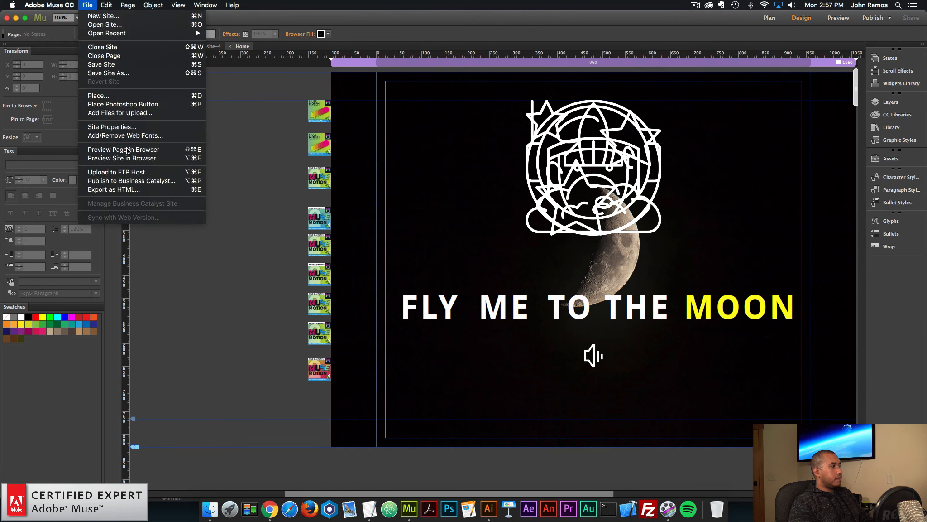
{"action": "left_click", "coordinate": [127, 150]}
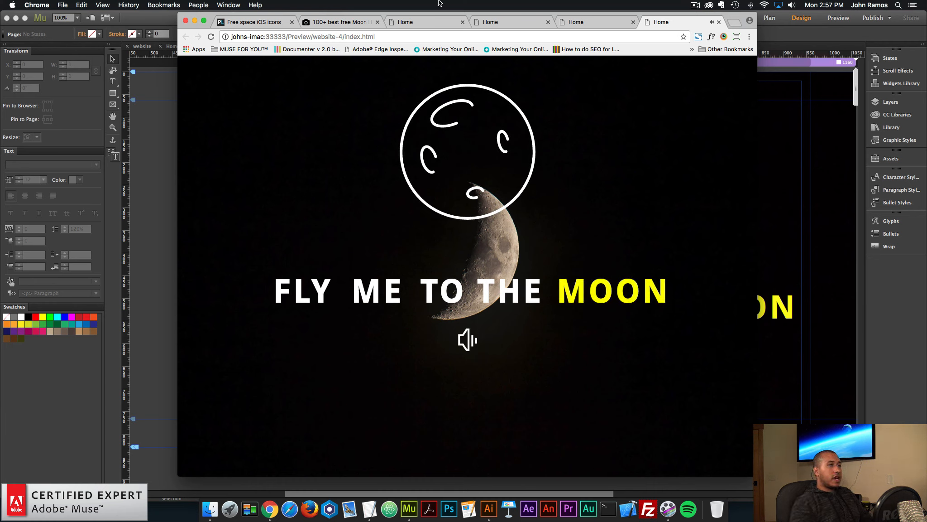
{"action": "left_click", "coordinate": [720, 22]}
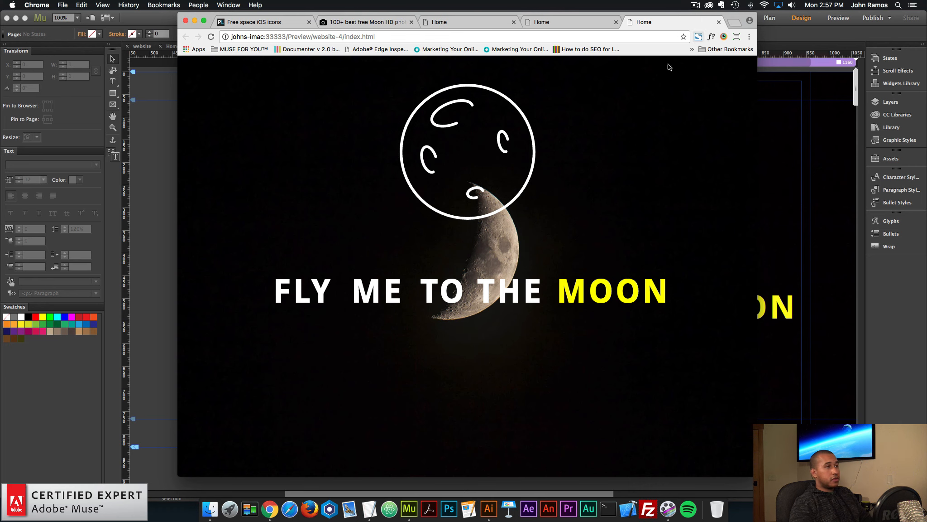
{"action": "left_click", "coordinate": [76, 246]}
Step: Save the yellow text color FFFF1F of the word MOON as a new swatch named with its color value
{"action": "double_click", "coordinate": [727, 307]}
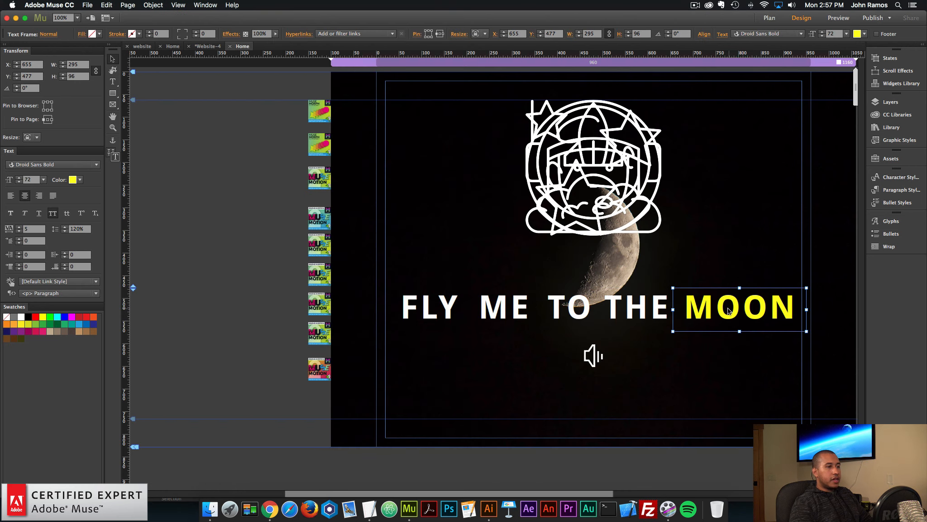
{"action": "left_click_drag", "start_coordinate": [697, 307], "coordinate": [790, 307]}
{"action": "left_click", "coordinate": [211, 34]}
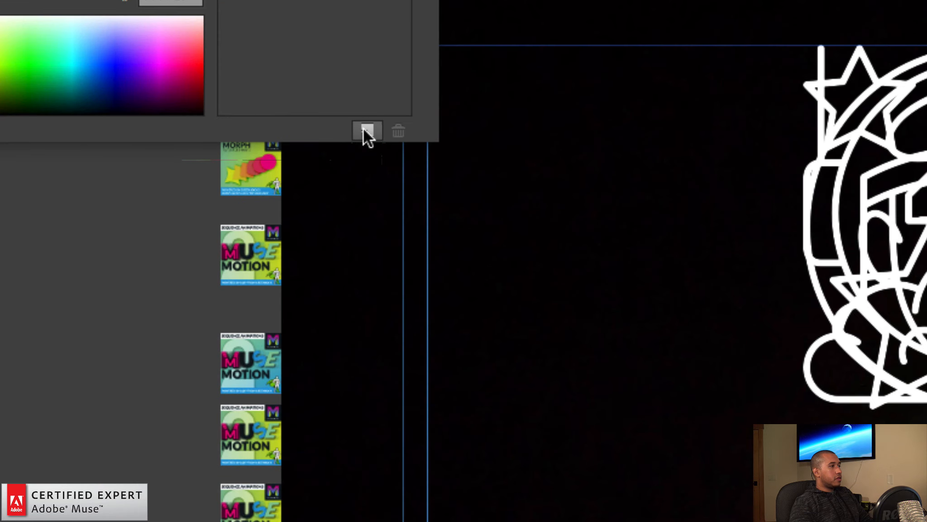
{"action": "left_click", "coordinate": [361, 130]}
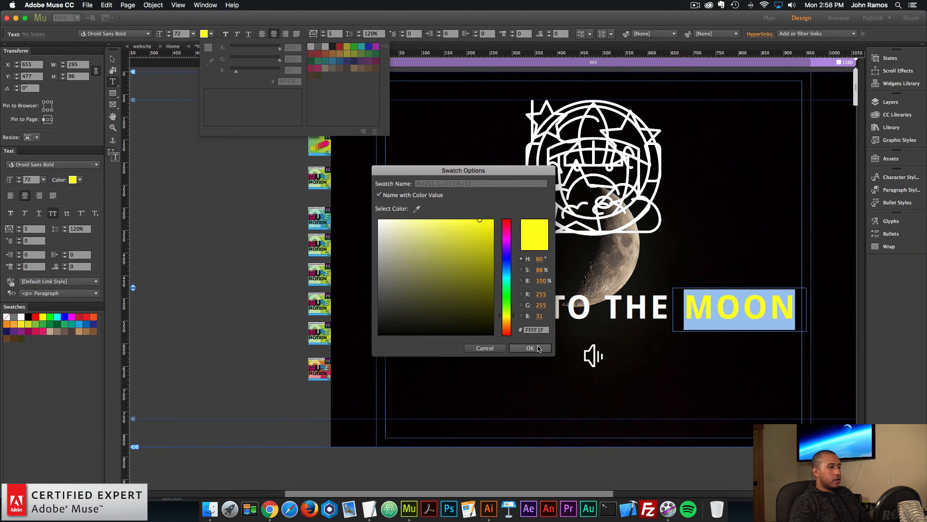
{"action": "left_click", "coordinate": [534, 348]}
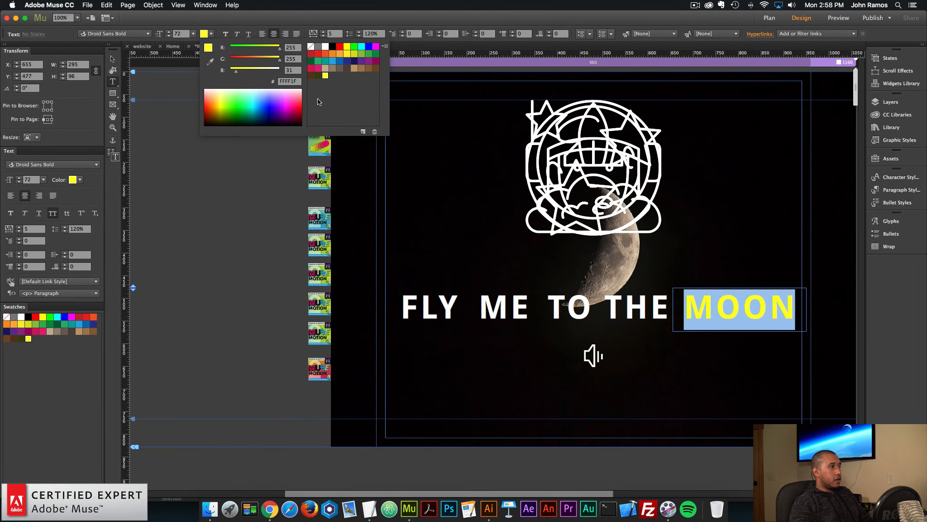
{"action": "left_click", "coordinate": [211, 33]}
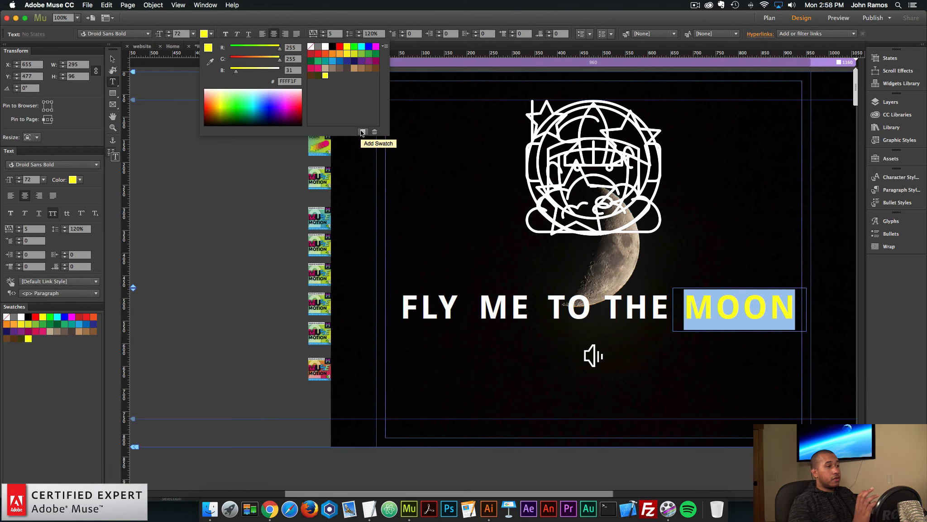
{"action": "left_click", "coordinate": [211, 188]}
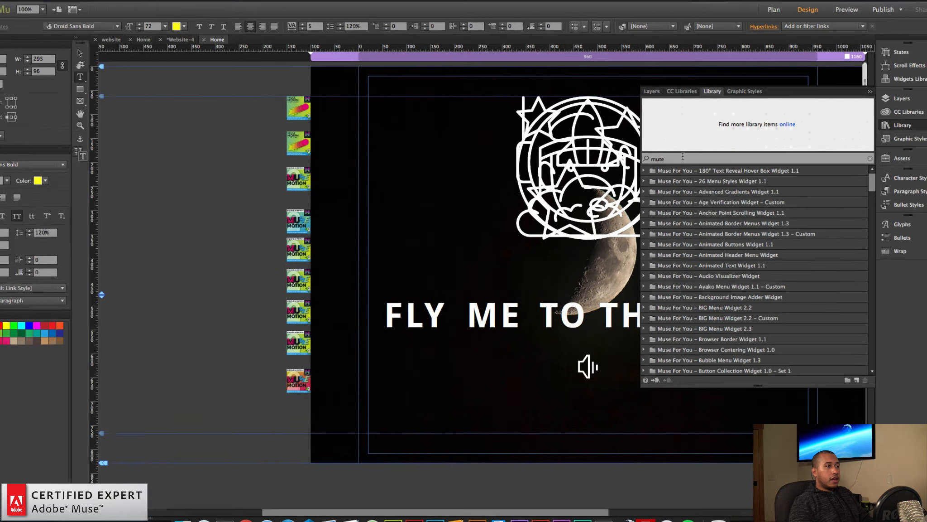
Step: Find "particles.js" in the library and place the Particles.js Widget - Fullscreen beside the page at X -150, Y 686
{"action": "left_click", "coordinate": [645, 156]}
{"action": "type", "text": "particles.js"}
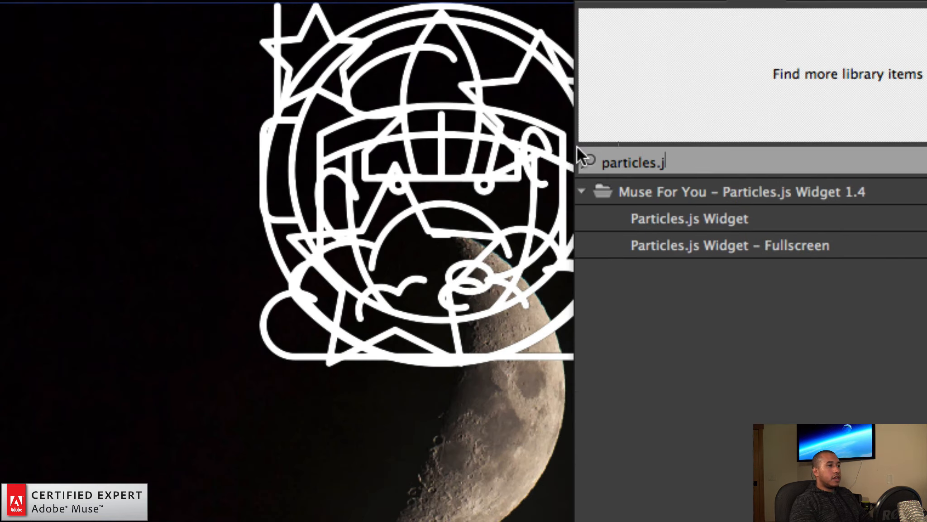
{"action": "left_click", "coordinate": [733, 245]}
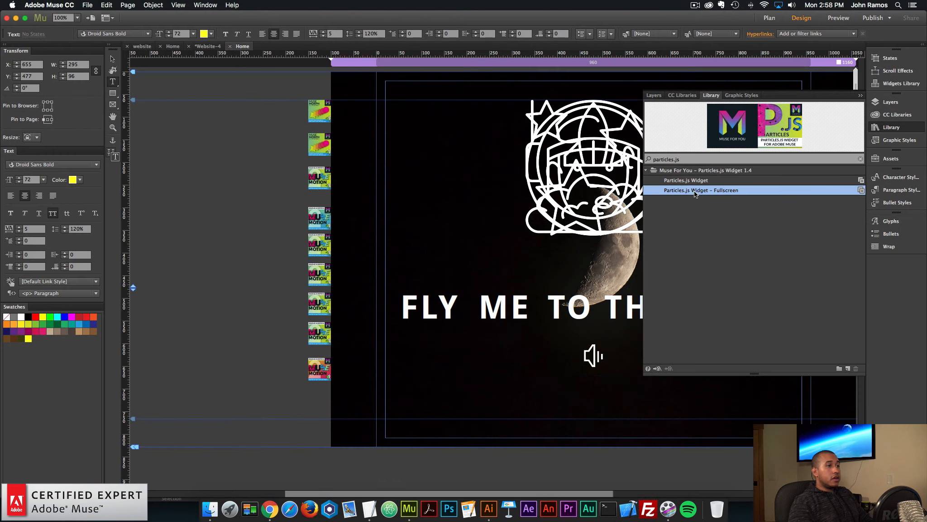
{"action": "left_click_drag", "start_coordinate": [701, 190], "coordinate": [324, 395]}
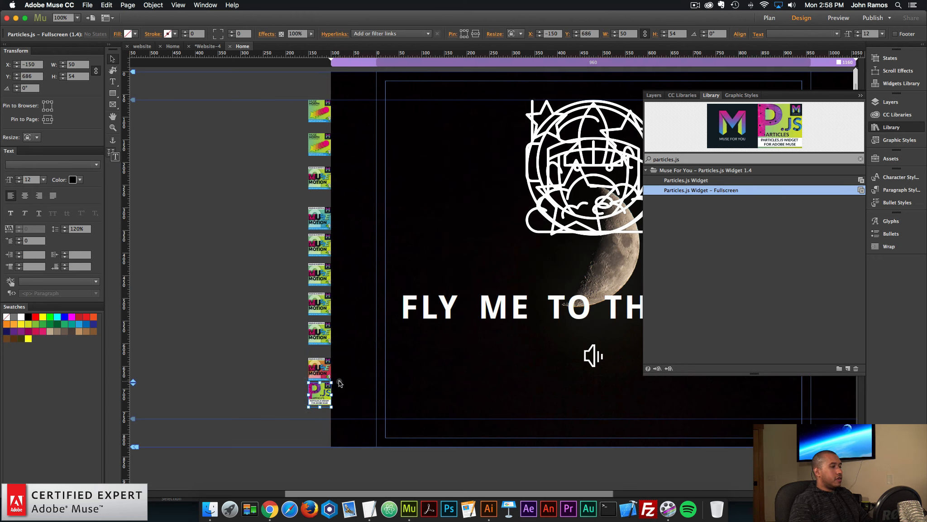
Step: Set Particle Colors 1, 2, 3 and 5 of the particles widget to the saved yellow FFFF1F swatch
{"action": "left_click", "coordinate": [339, 381]}
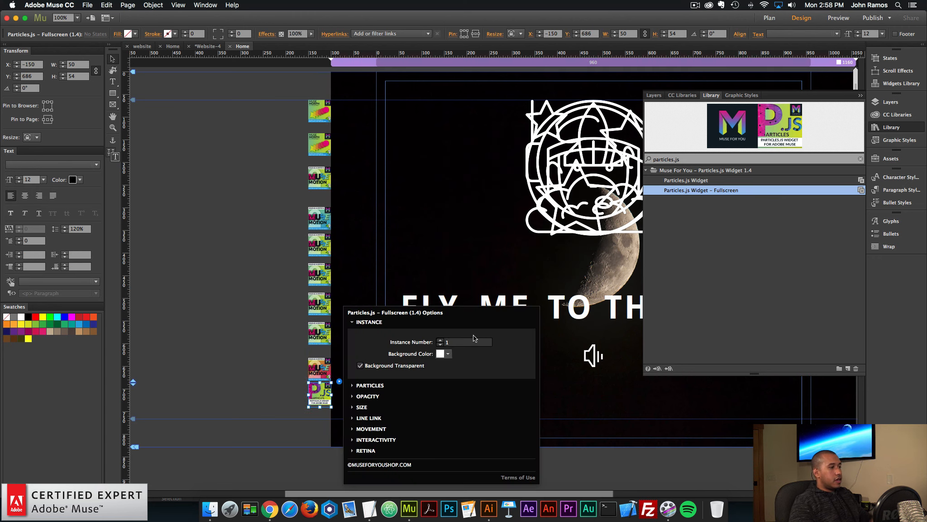
{"action": "left_click", "coordinate": [370, 385]}
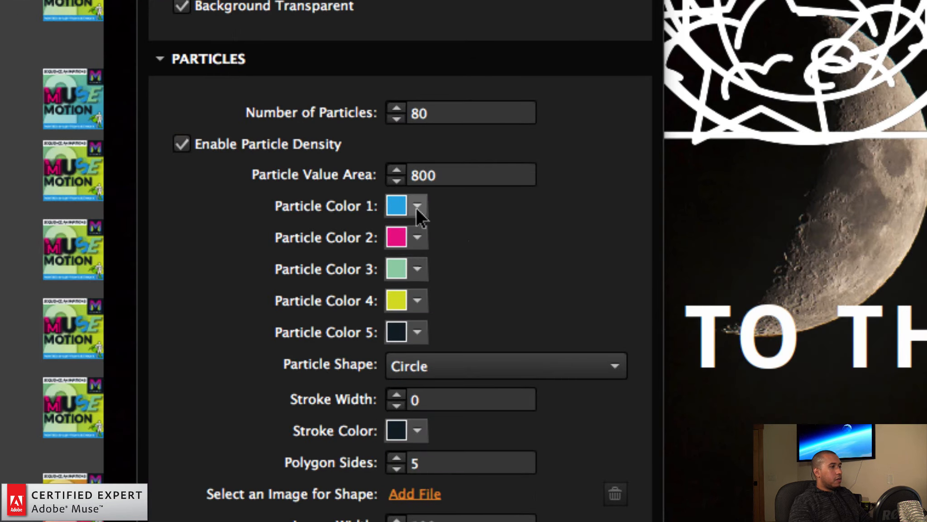
{"action": "left_click", "coordinate": [460, 295]}
{"action": "left_click", "coordinate": [452, 355]}
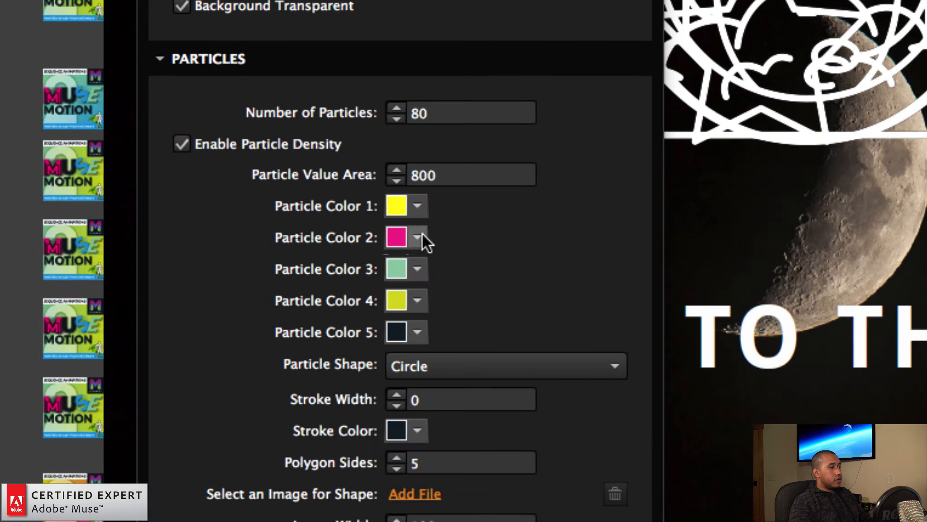
{"action": "left_click", "coordinate": [416, 237]}
{"action": "left_click", "coordinate": [452, 387]}
{"action": "left_click", "coordinate": [417, 268]}
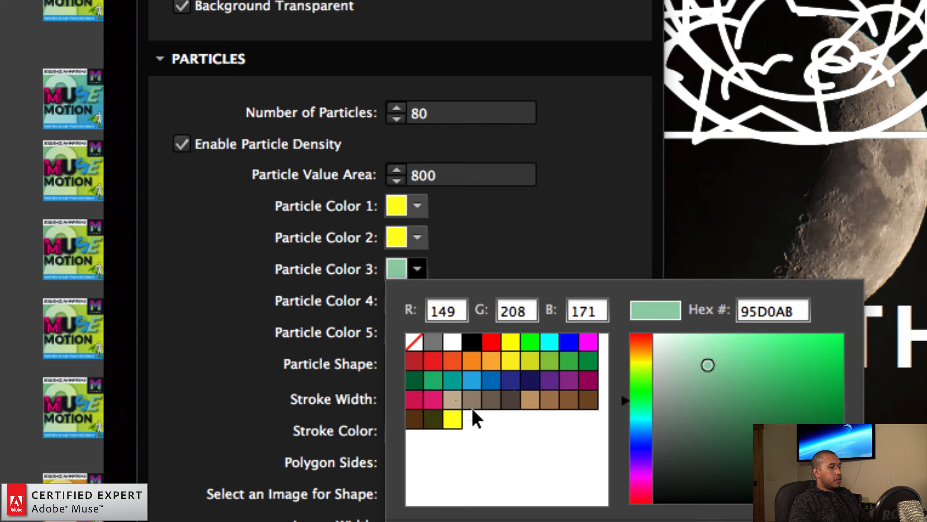
{"action": "left_click", "coordinate": [454, 415]}
{"action": "left_click", "coordinate": [416, 332]}
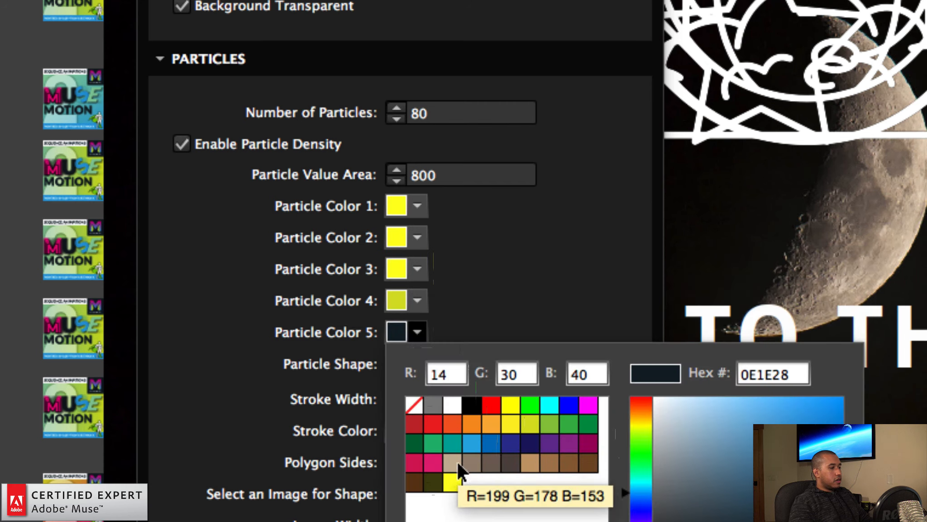
{"action": "left_click", "coordinate": [456, 481]}
Step: Set the particles widget's Number of Particles to 20
{"action": "left_click", "coordinate": [436, 118]}
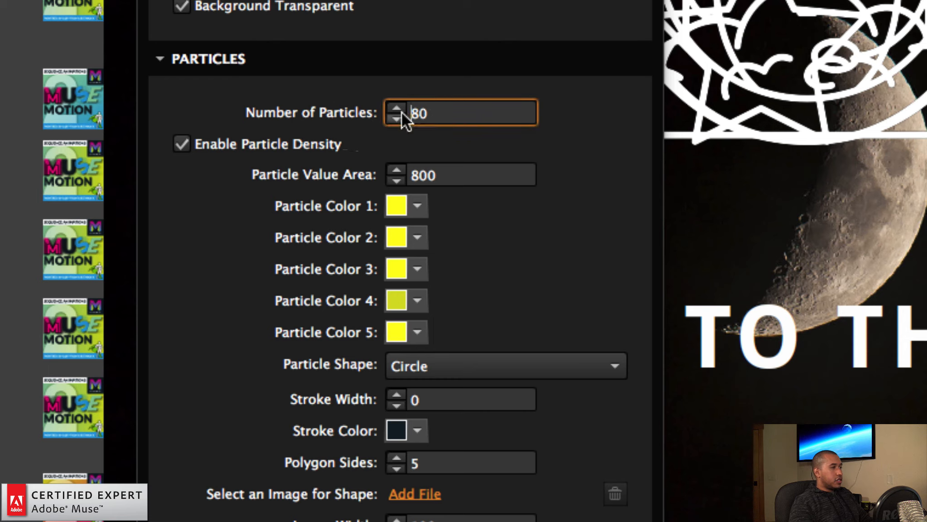
{"action": "left_click_drag", "start_coordinate": [437, 117], "coordinate": [372, 103]}
{"action": "type", "text": "20"}
{"action": "key", "text": "Return"}
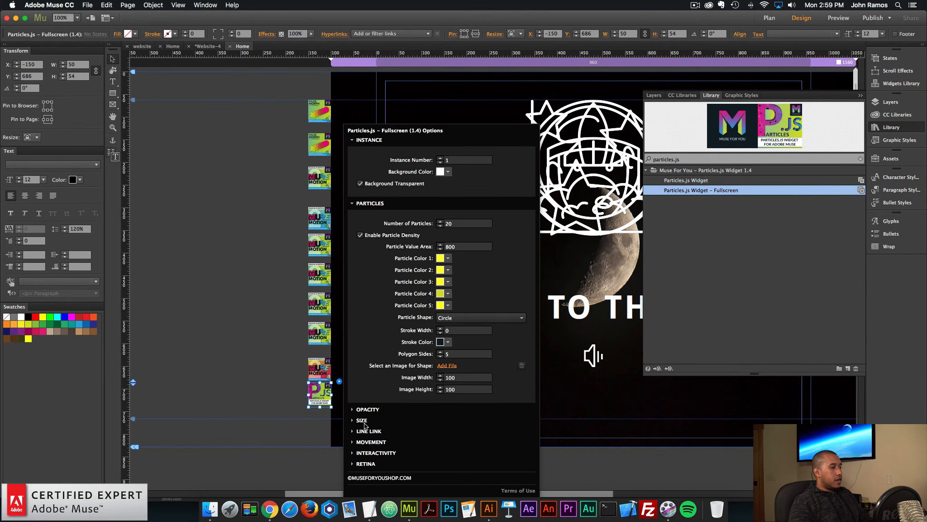
Step: Set the Particle Size of the particles widget to 2
{"action": "left_click", "coordinate": [368, 409]}
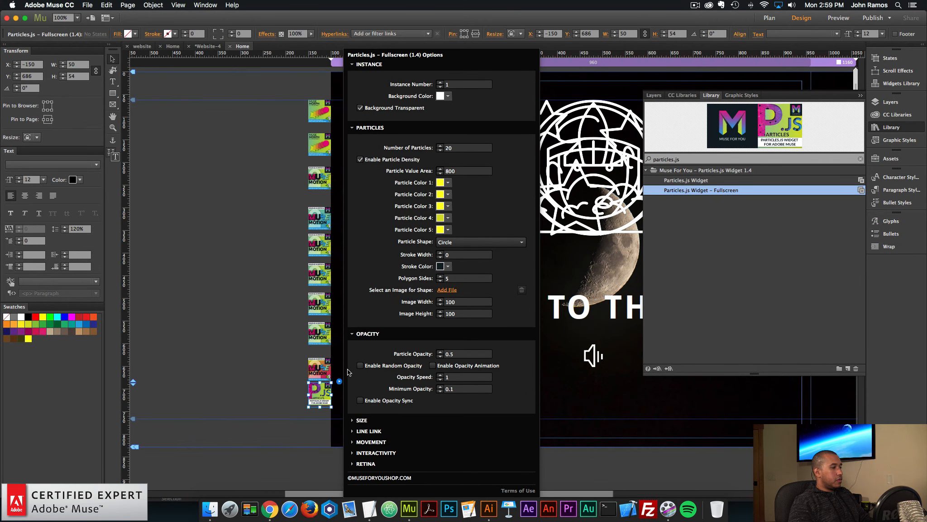
{"action": "left_click", "coordinate": [362, 420]}
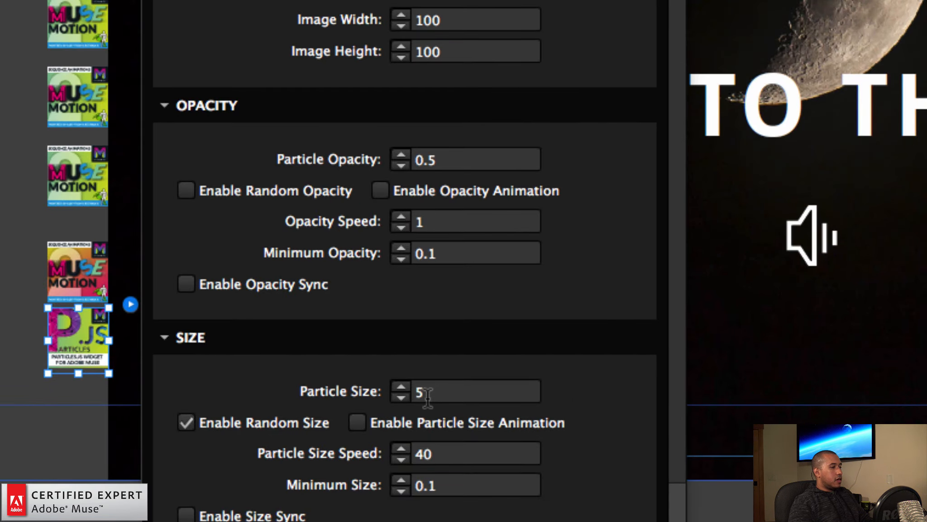
{"action": "double_click", "coordinate": [447, 415]}
{"action": "type", "text": "2"}
{"action": "key", "text": "Return"}
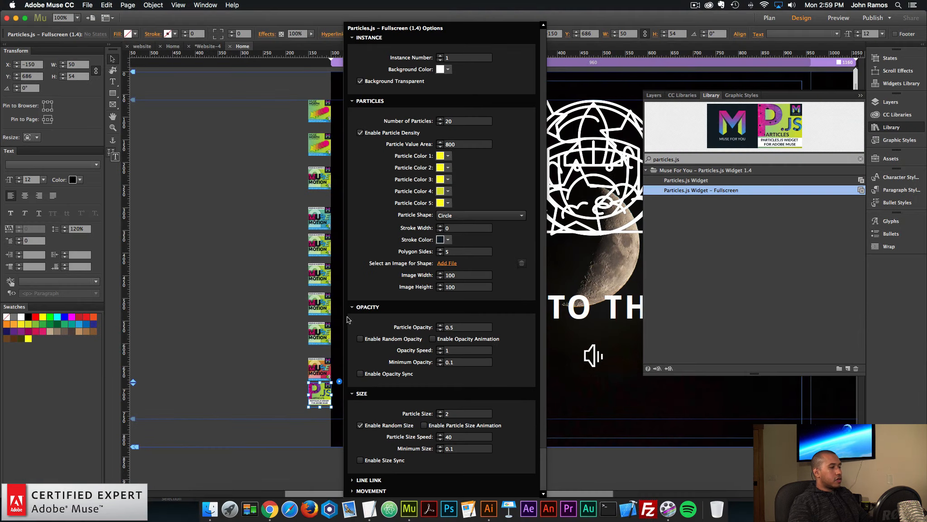
{"action": "left_click", "coordinate": [178, 225]}
Step: Preview the page in the browser to check the yellow particles, and close the preview
{"action": "left_click", "coordinate": [87, 5]}
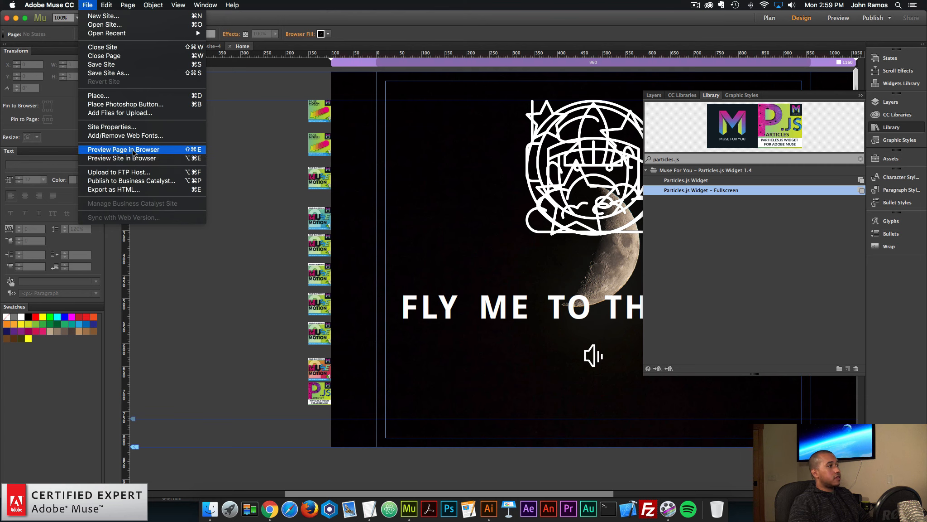
{"action": "left_click", "coordinate": [134, 153]}
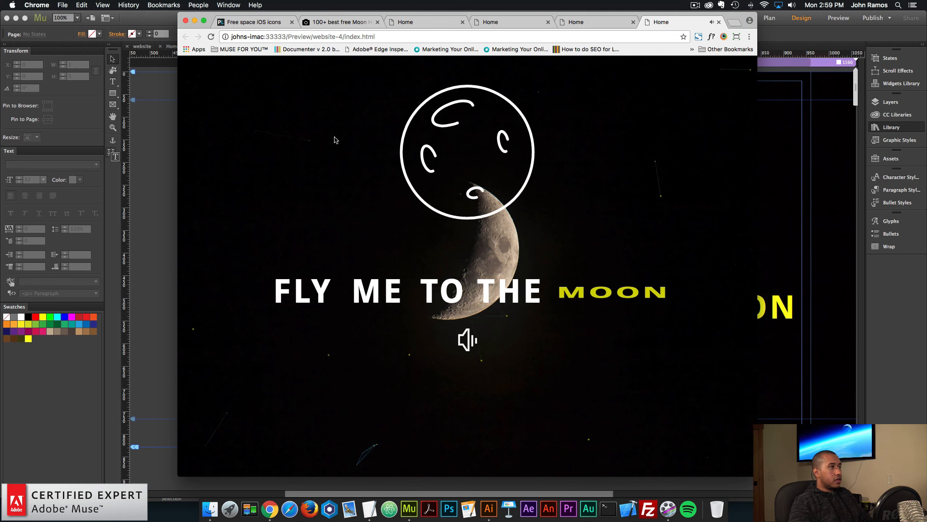
{"action": "left_click", "coordinate": [720, 24]}
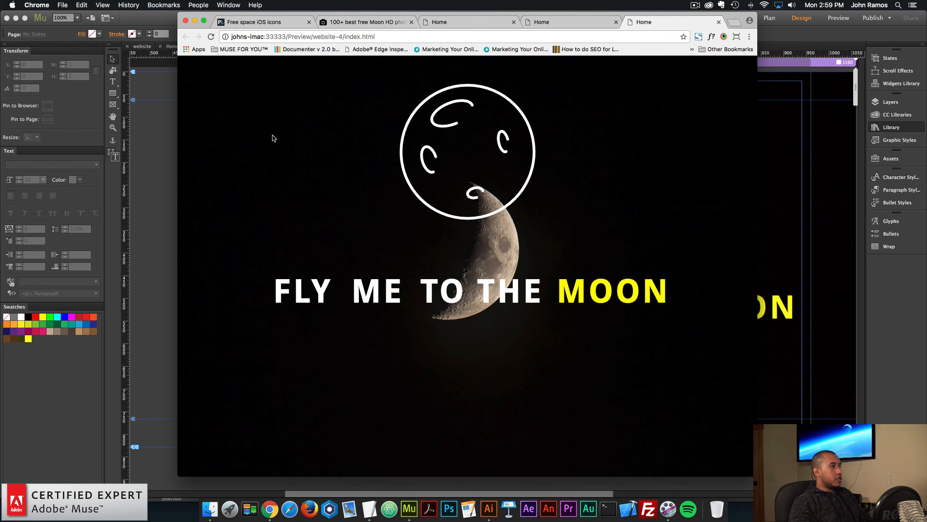
{"action": "left_click", "coordinate": [175, 141]}
Step: Disable Line Link in the fullscreen particles widget
{"action": "left_click", "coordinate": [329, 391]}
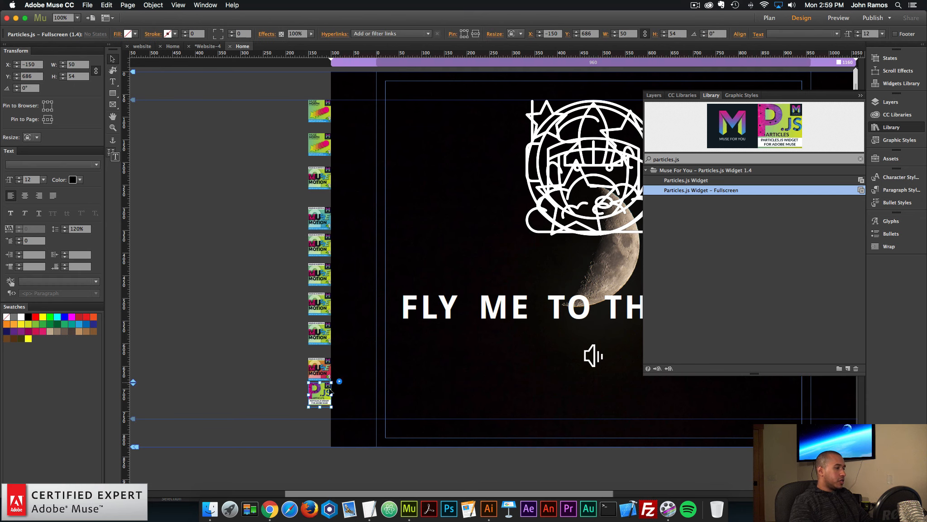
{"action": "left_click", "coordinate": [339, 382]}
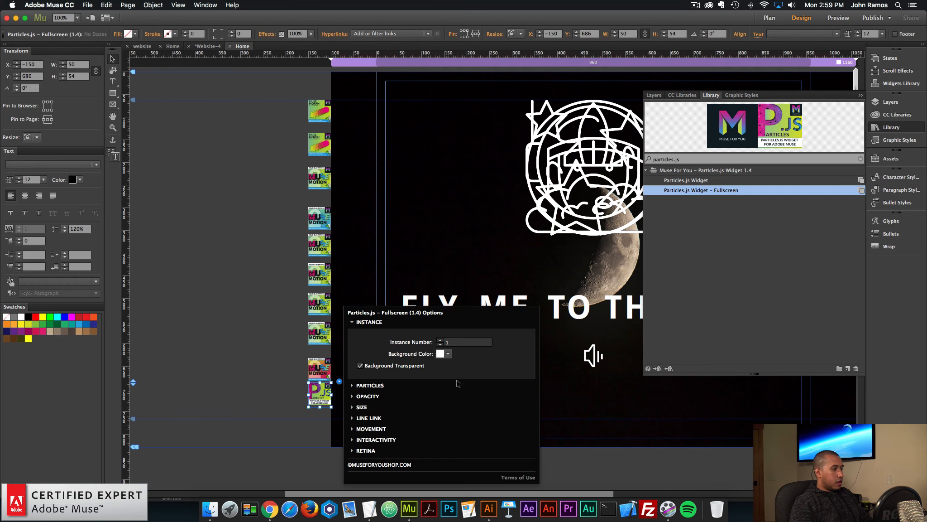
{"action": "left_click", "coordinate": [366, 418]}
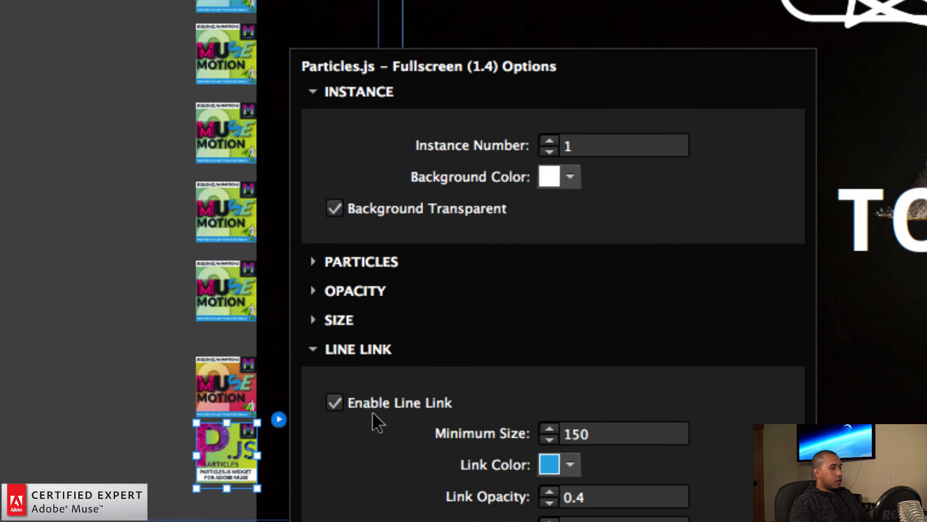
{"action": "left_click", "coordinate": [334, 402]}
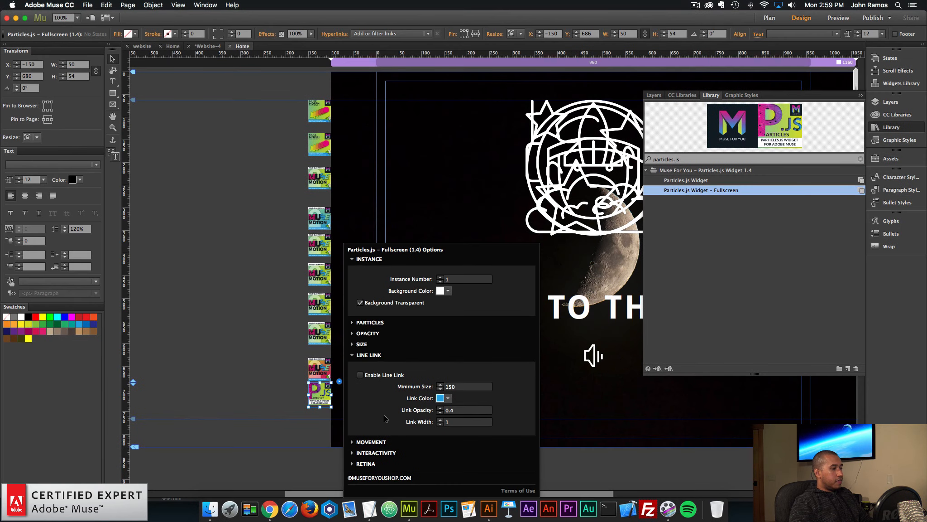
Step: Set the particles widget's Move Speed to 3, review its Particles settings, and deselect the widget
{"action": "left_click", "coordinate": [371, 442]}
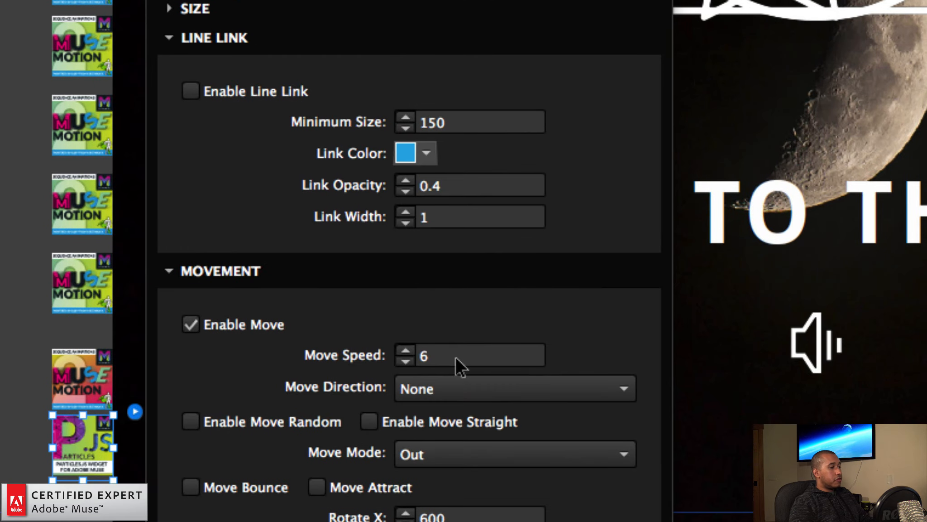
{"action": "left_click_drag", "start_coordinate": [457, 360], "coordinate": [445, 359]}
{"action": "type", "text": "3"}
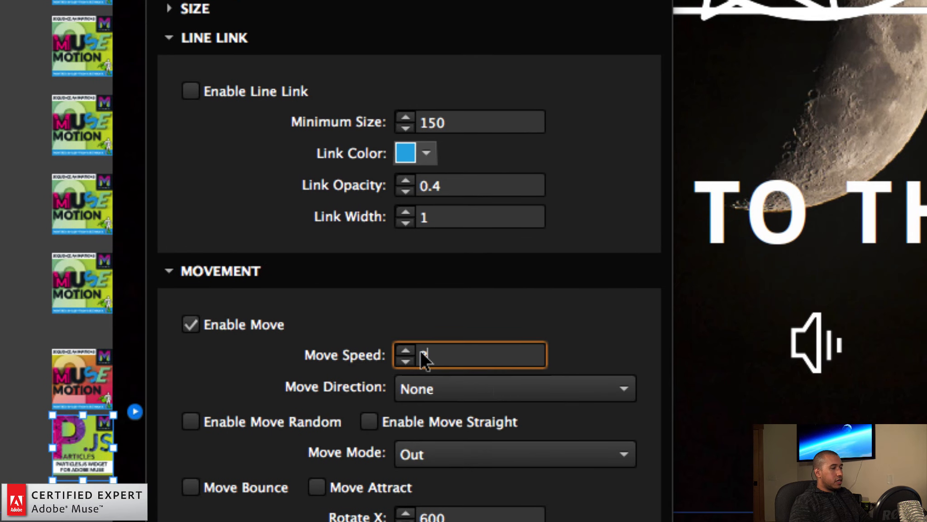
{"action": "key", "text": "Return"}
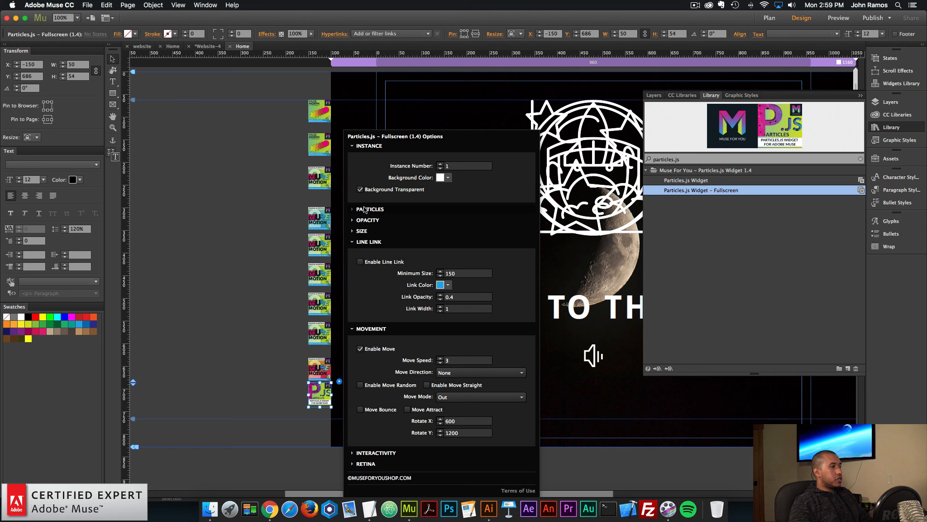
{"action": "left_click", "coordinate": [365, 210]}
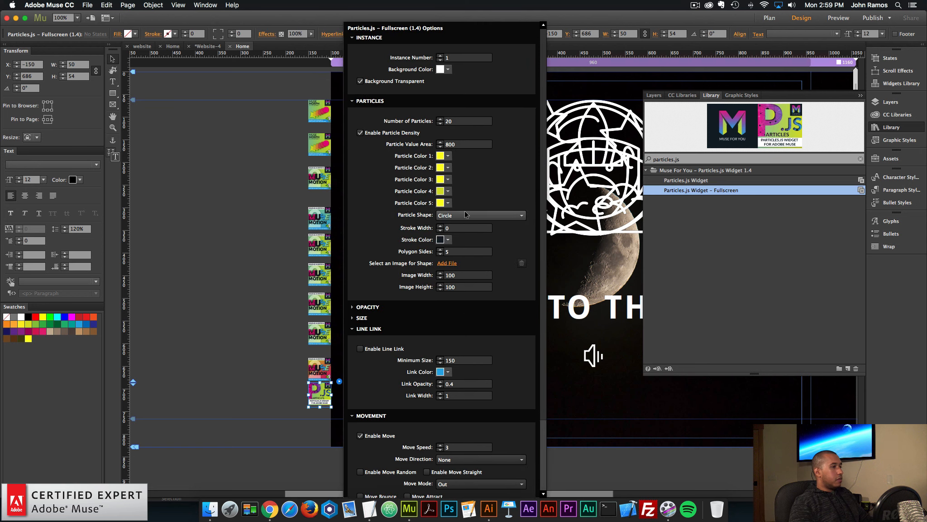
{"action": "left_click", "coordinate": [231, 202]}
Step: Preview the page in the browser to check the slower particles without link lines, and close the preview
{"action": "left_click", "coordinate": [87, 5]}
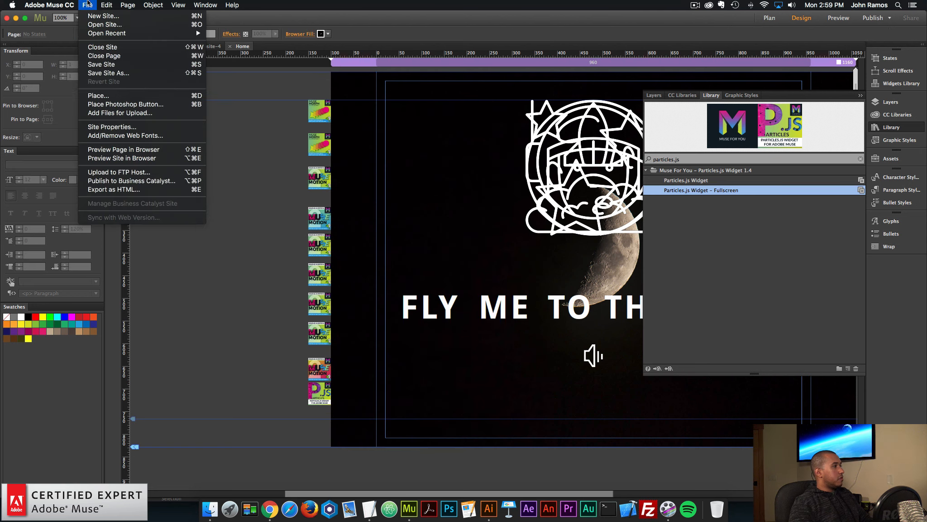
{"action": "left_click", "coordinate": [131, 150]}
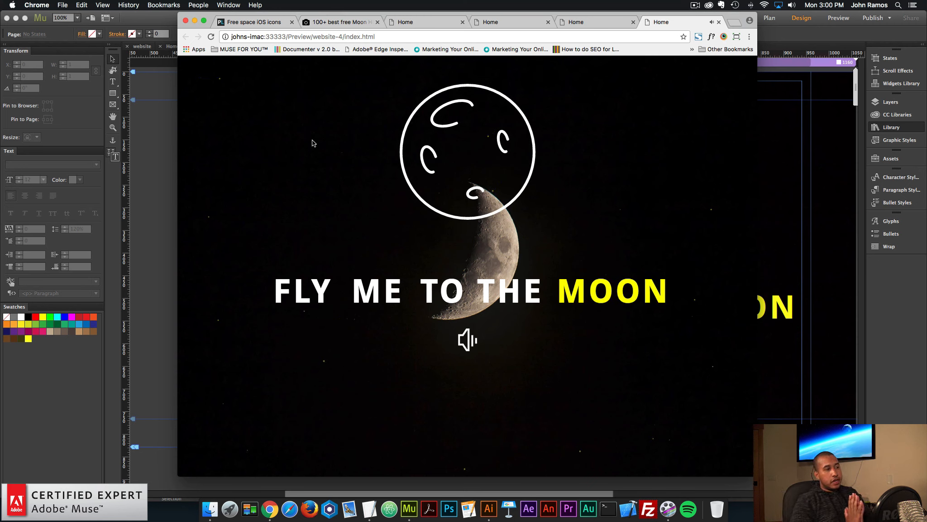
{"action": "left_click", "coordinate": [719, 22]}
{"action": "left_click", "coordinate": [146, 124]}
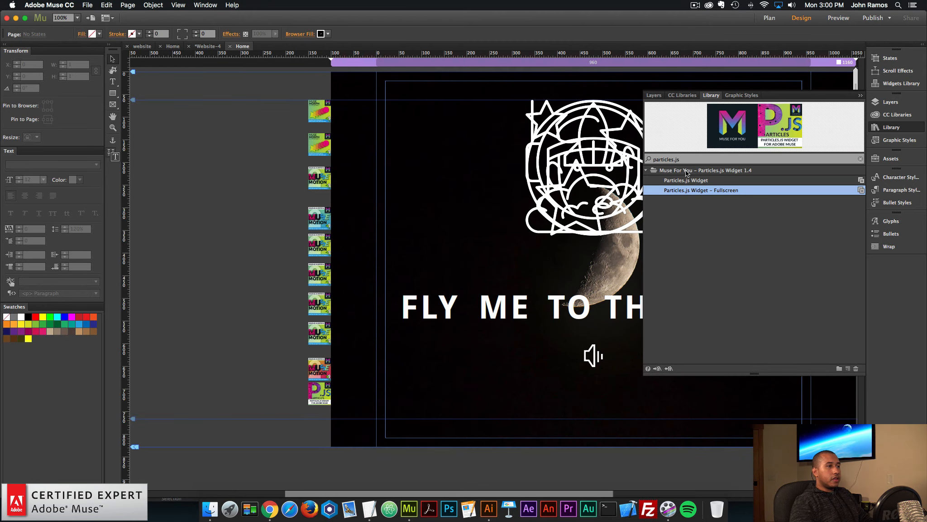
Step: Find "font smoother" in the library and place the Font Smoother Light Widget below the particles widget beside the page
{"action": "left_click_drag", "start_coordinate": [706, 156], "coordinate": [607, 155]}
{"action": "type", "text": "font sm"}
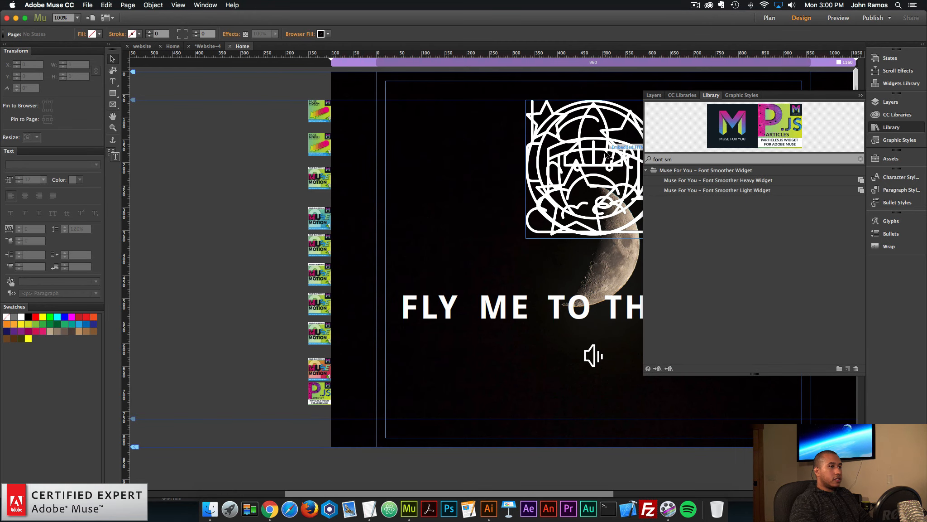
{"action": "type", "text": "oother"}
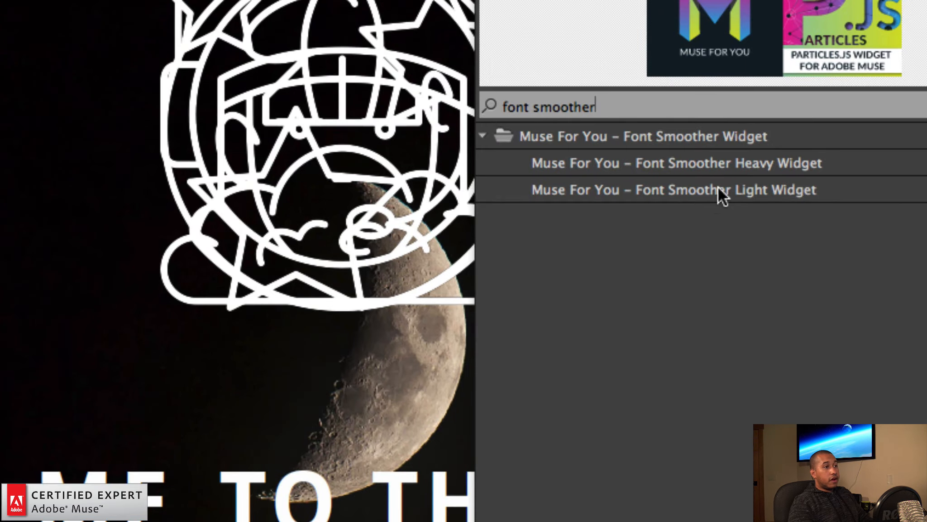
{"action": "left_click", "coordinate": [734, 192]}
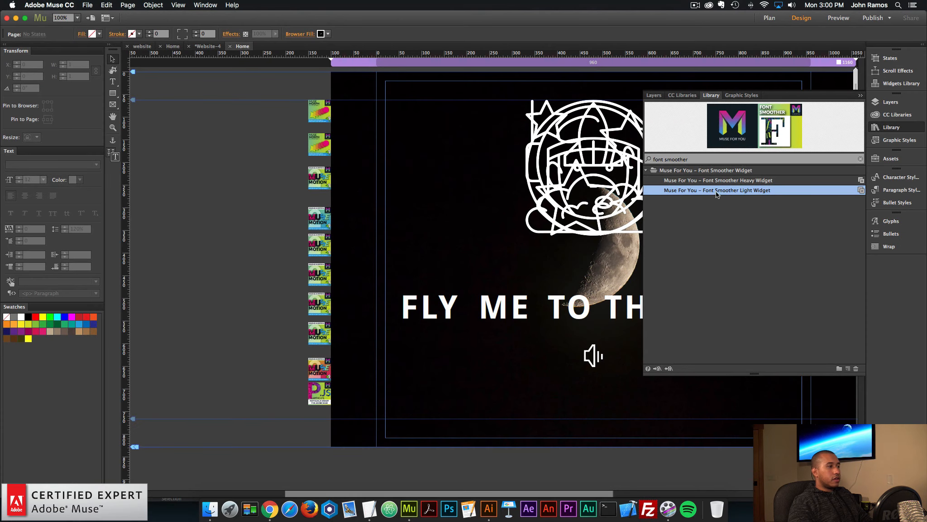
{"action": "left_click_drag", "start_coordinate": [717, 194], "coordinate": [319, 409]}
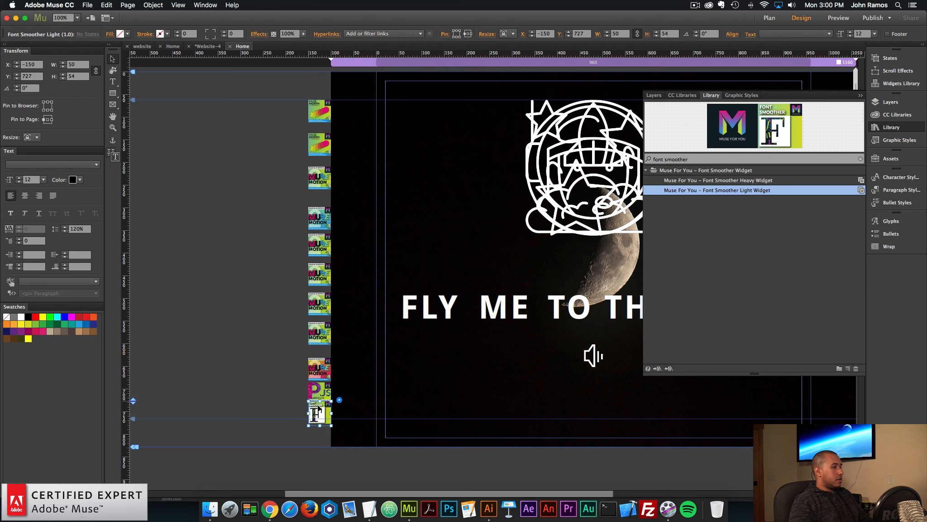
Step: Extend the bottom of the page to about 930 px and space out the lowest widgets in the column beside the page
{"action": "left_click_drag", "start_coordinate": [135, 447], "coordinate": [135, 480]}
{"action": "scroll", "coordinate": [244, 439], "scroll_direction": "down", "scroll_amount": 1}
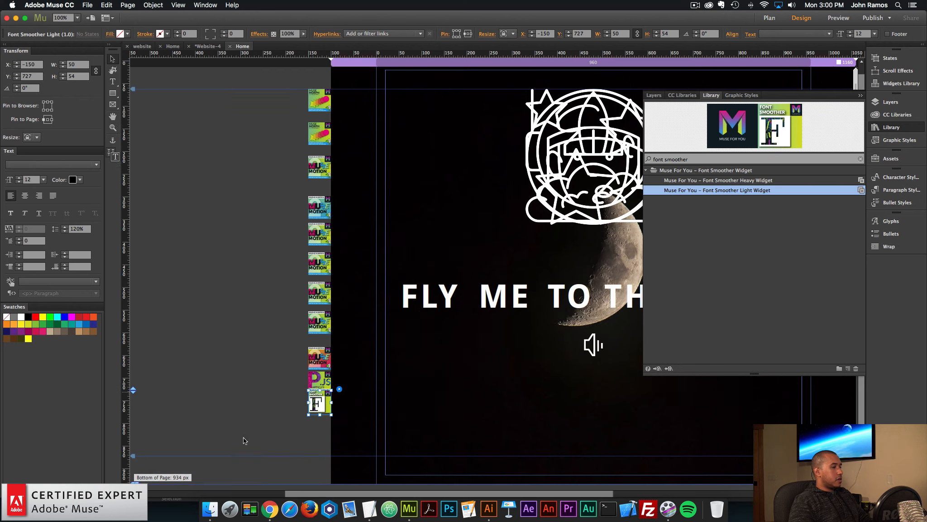
{"action": "left_click", "coordinate": [198, 405]}
{"action": "left_click_drag", "start_coordinate": [316, 394], "coordinate": [318, 408]}
{"action": "left_click", "coordinate": [318, 383]}
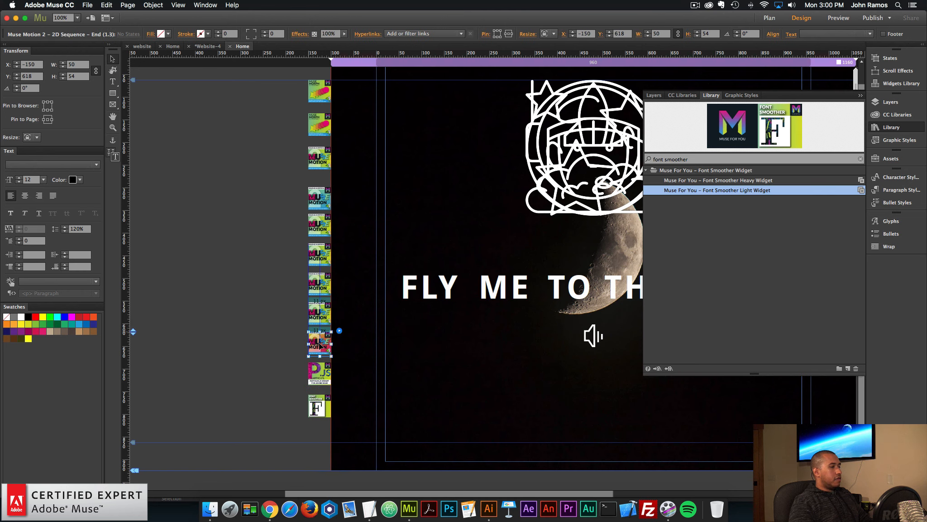
{"action": "left_click_drag", "start_coordinate": [318, 399], "coordinate": [321, 391]}
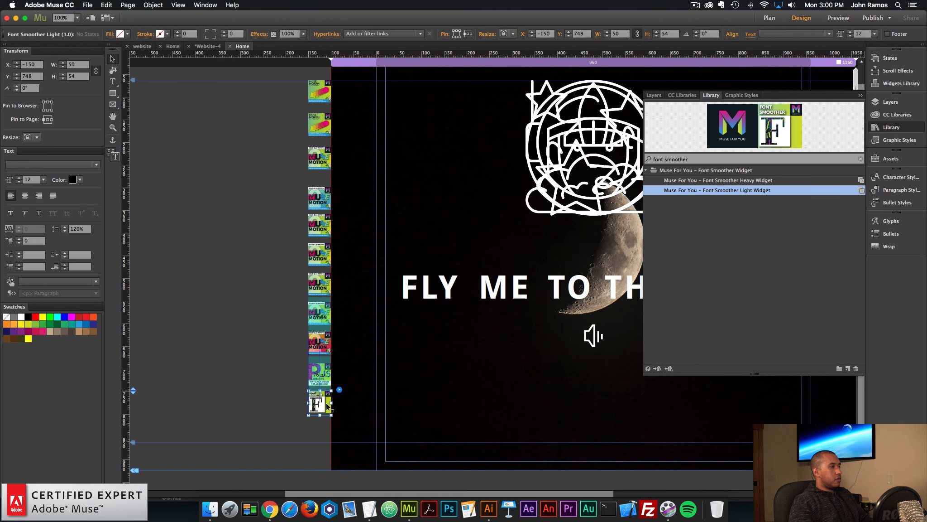
{"action": "left_click", "coordinate": [214, 338]}
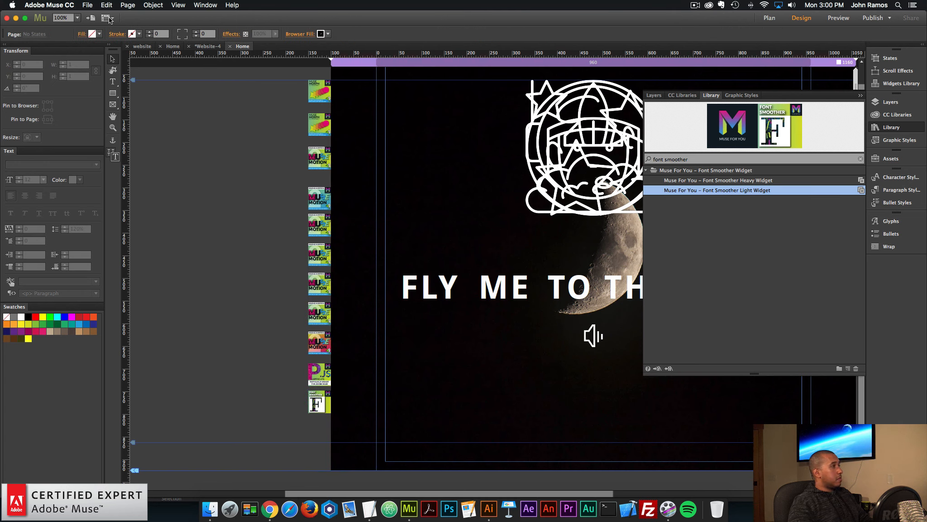
Step: Preview the finished page in the browser at full screen and raise the system volume to hear the background audio
{"action": "left_click", "coordinate": [87, 5]}
{"action": "left_click", "coordinate": [127, 150]}
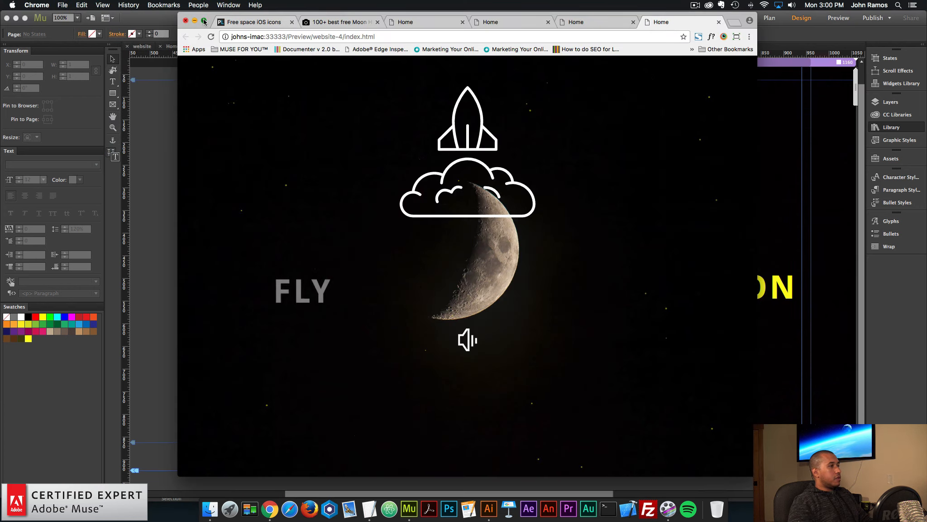
{"action": "left_click", "coordinate": [204, 22]}
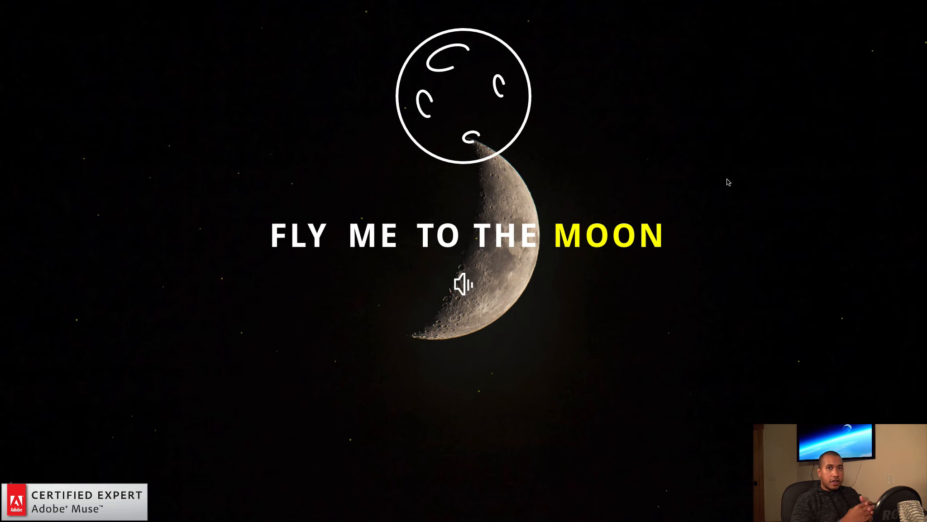
{"action": "key", "text": "XF86AudioRaiseVolume"}
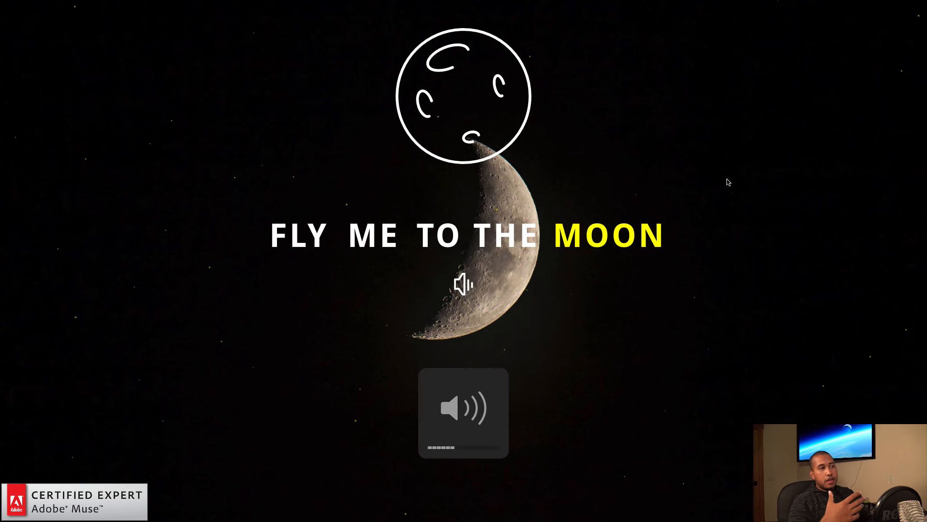